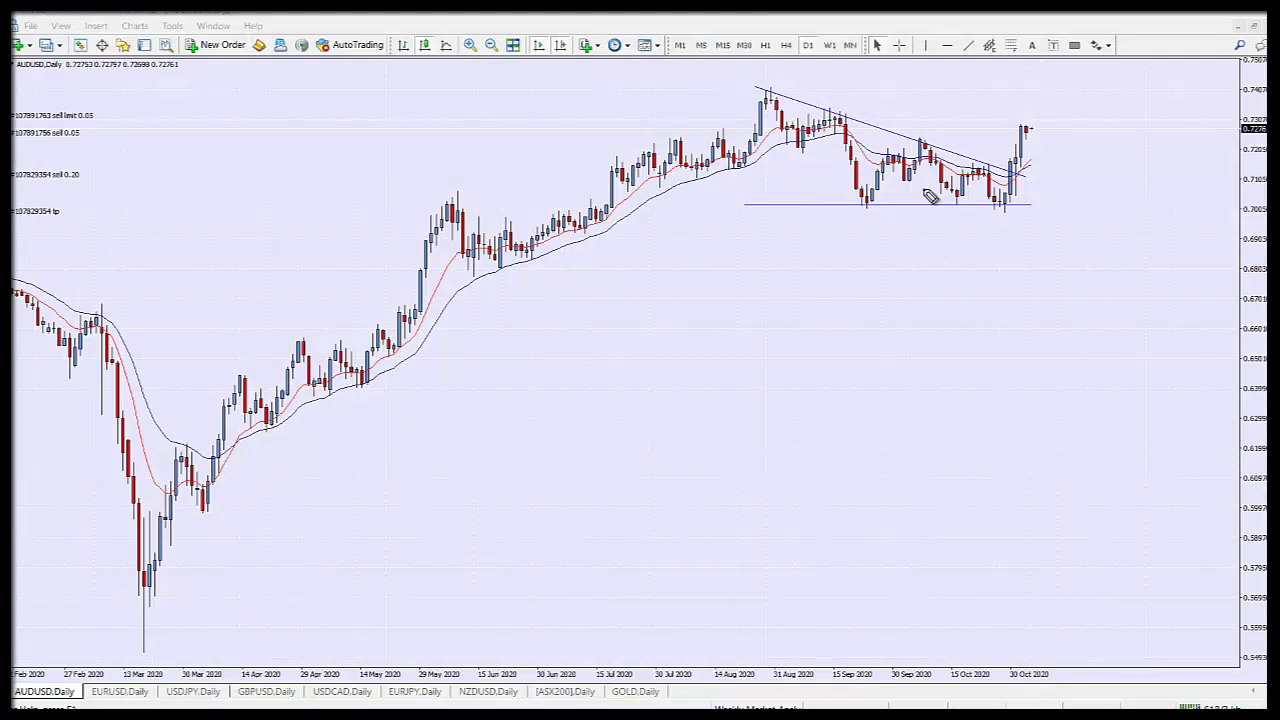
- Mark the recent AUDUSD lows, the rally from them and the descending trendline with freehand pen strokes, and clear the markup
drag(1015, 216, 1050, 152)
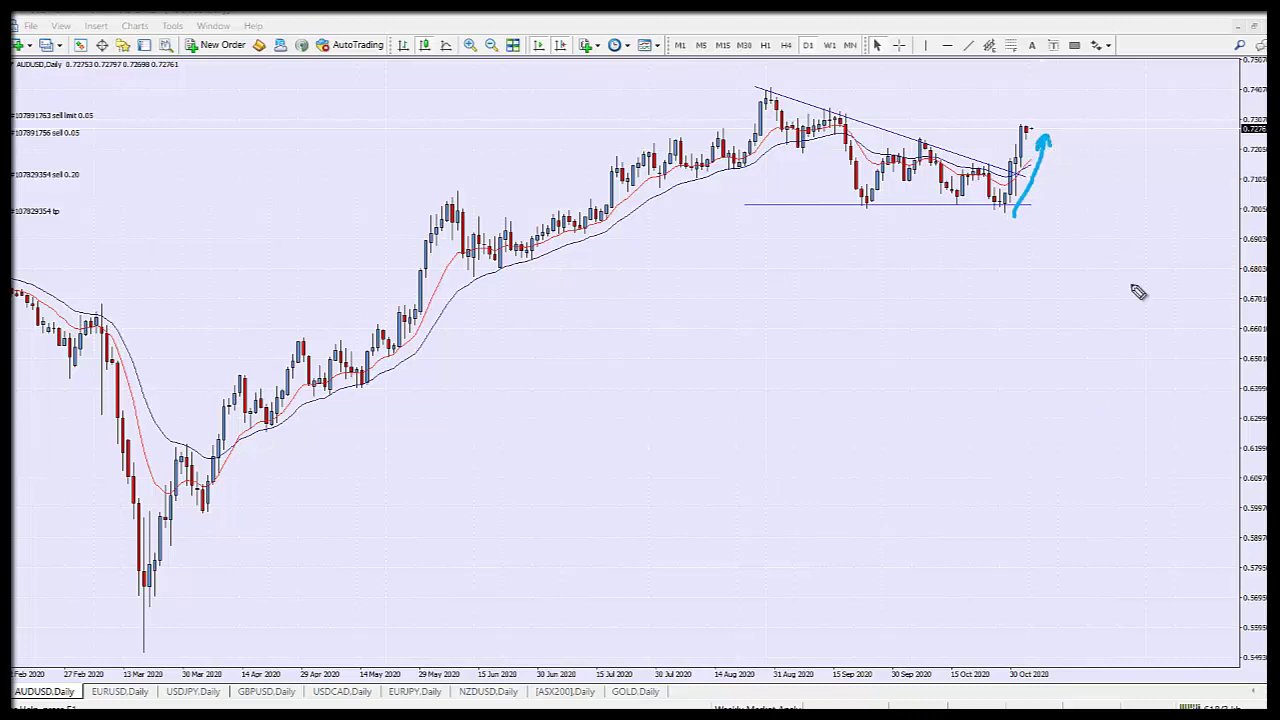
key(Escape)
click(469, 45)
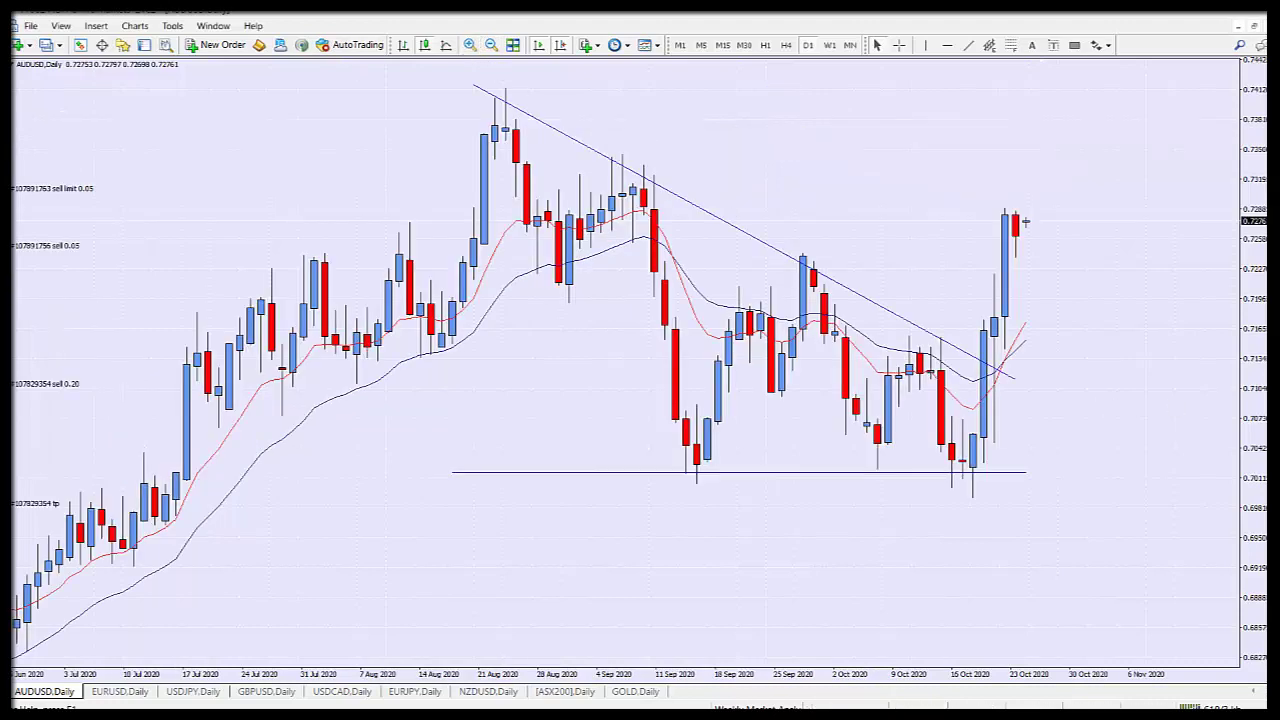
mouse_move(955, 414)
mouse_down()
mouse_move(948, 480)
mouse_move(926, 432)
mouse_up()
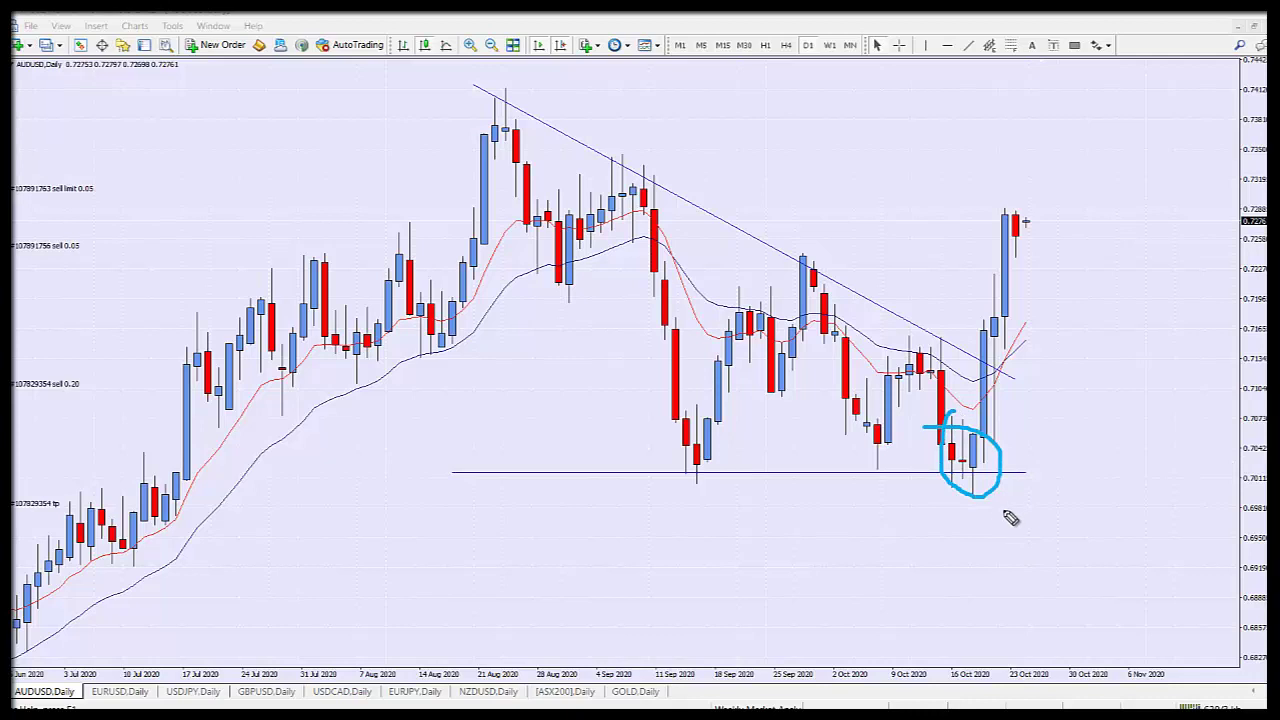
drag(1002, 472, 1021, 386)
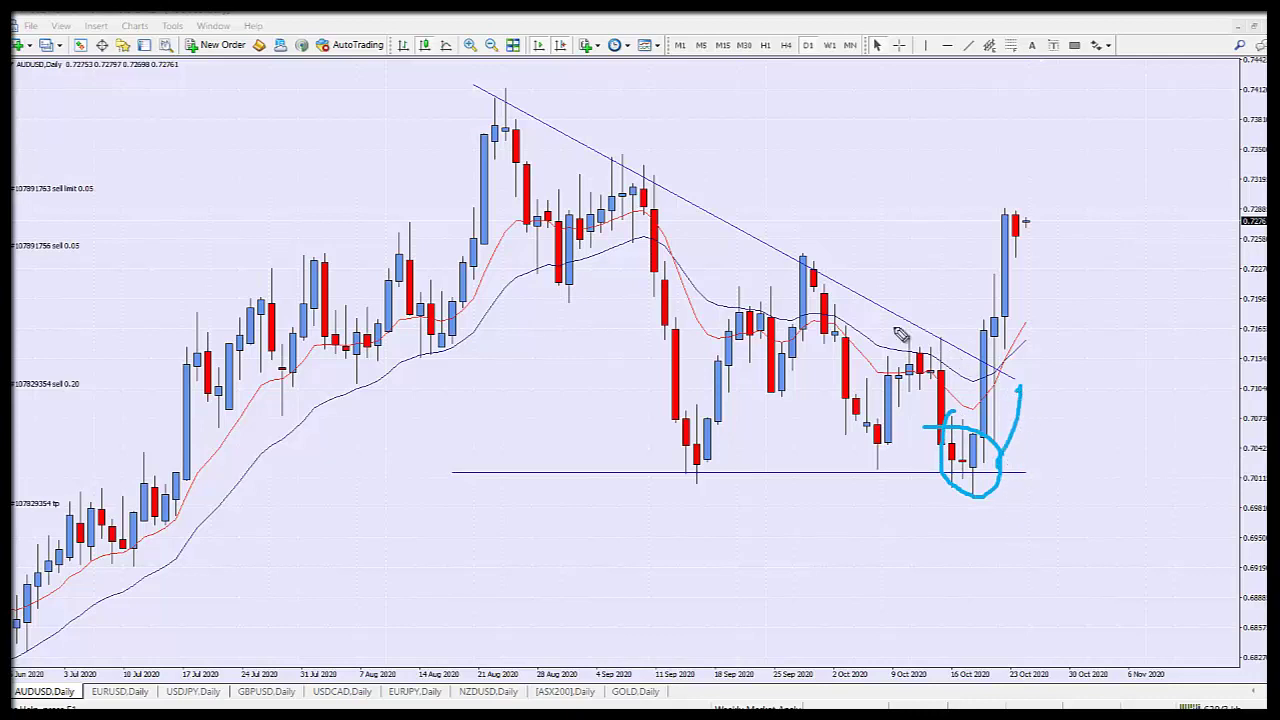
drag(502, 90, 1076, 408)
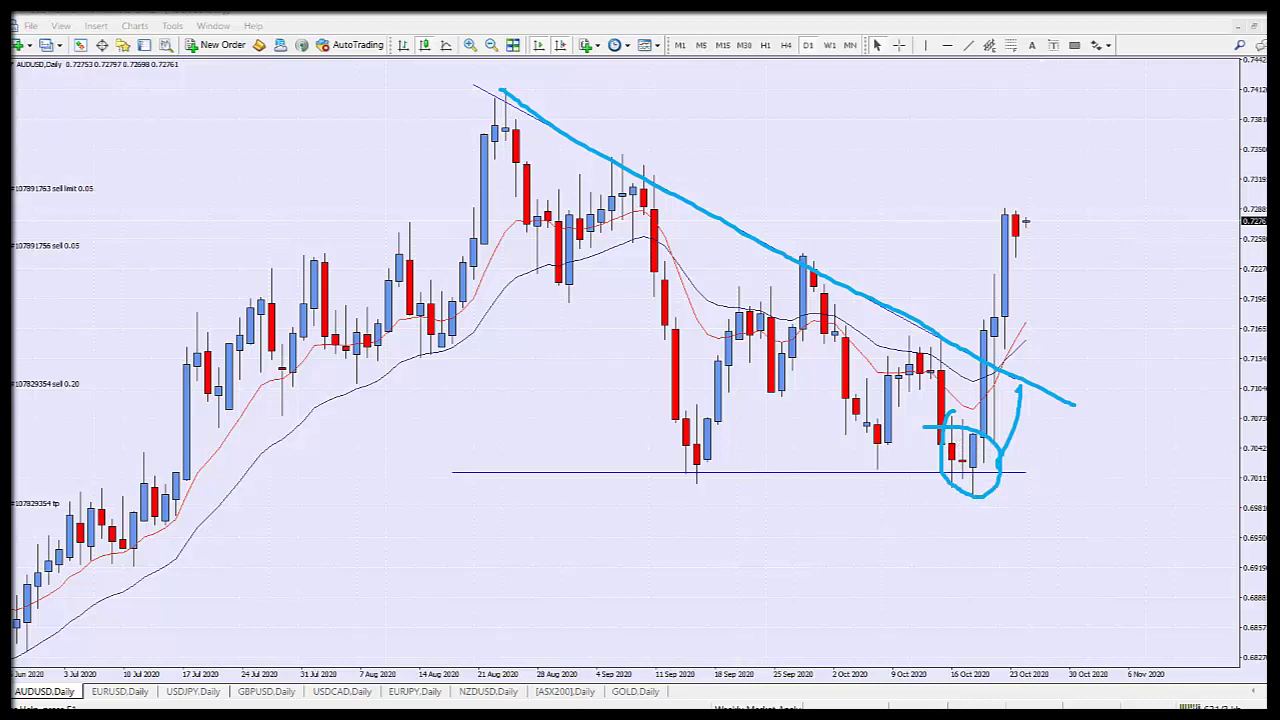
key(e)
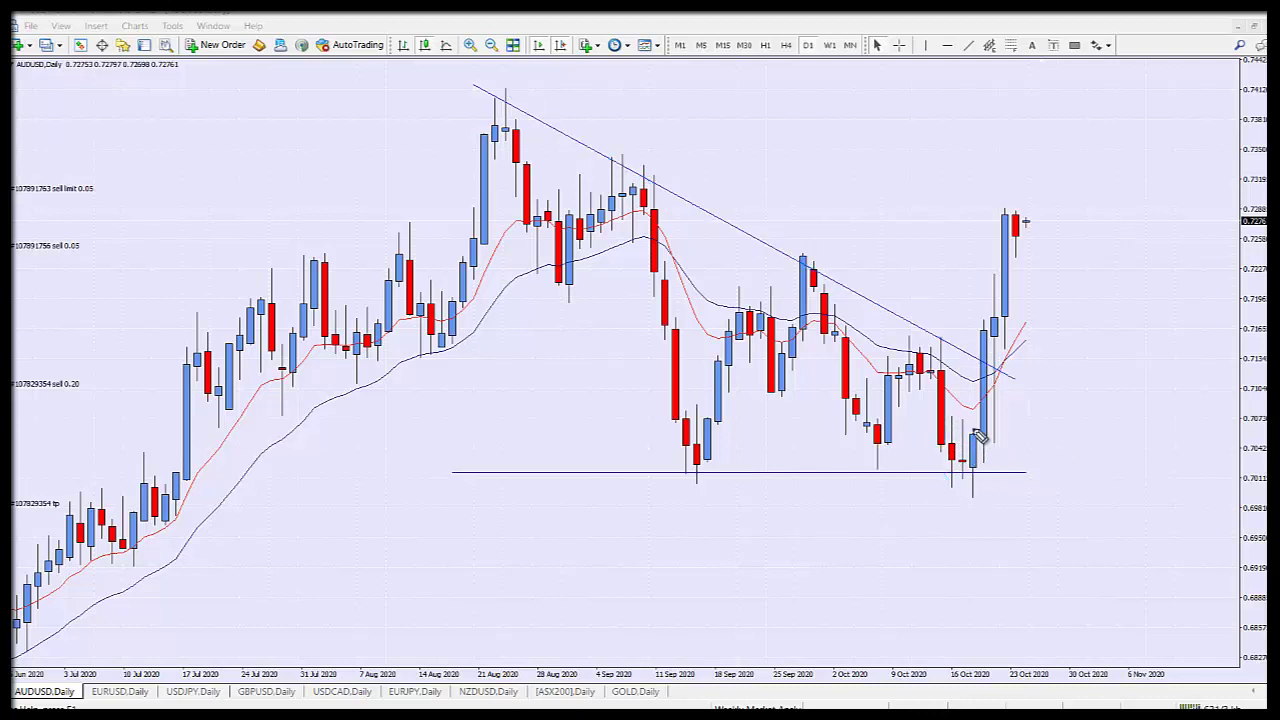
drag(979, 485, 993, 505)
key(ctrl+z)
- Replace the descending AUDUSD trendline with a nearly horizontal one from the highest peak past the latest candle, at about 0.739
click(490, 45)
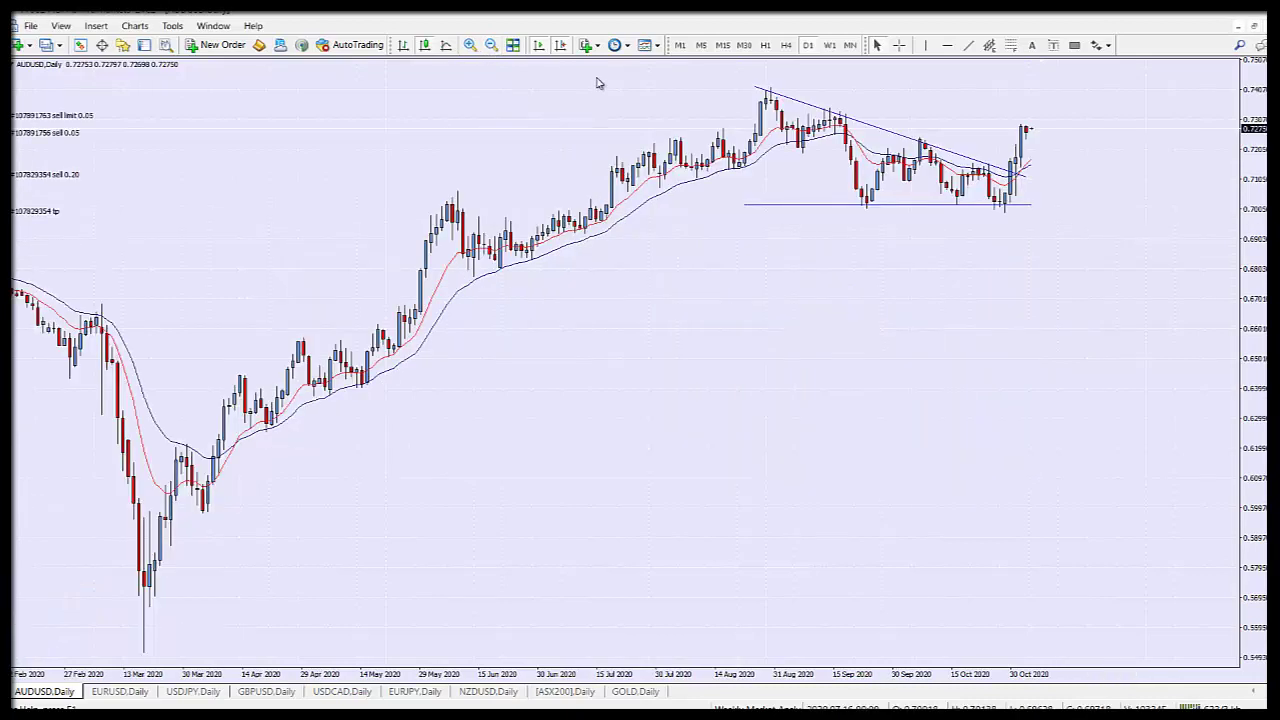
double_click(1028, 176)
click(741, 83)
key(Delete)
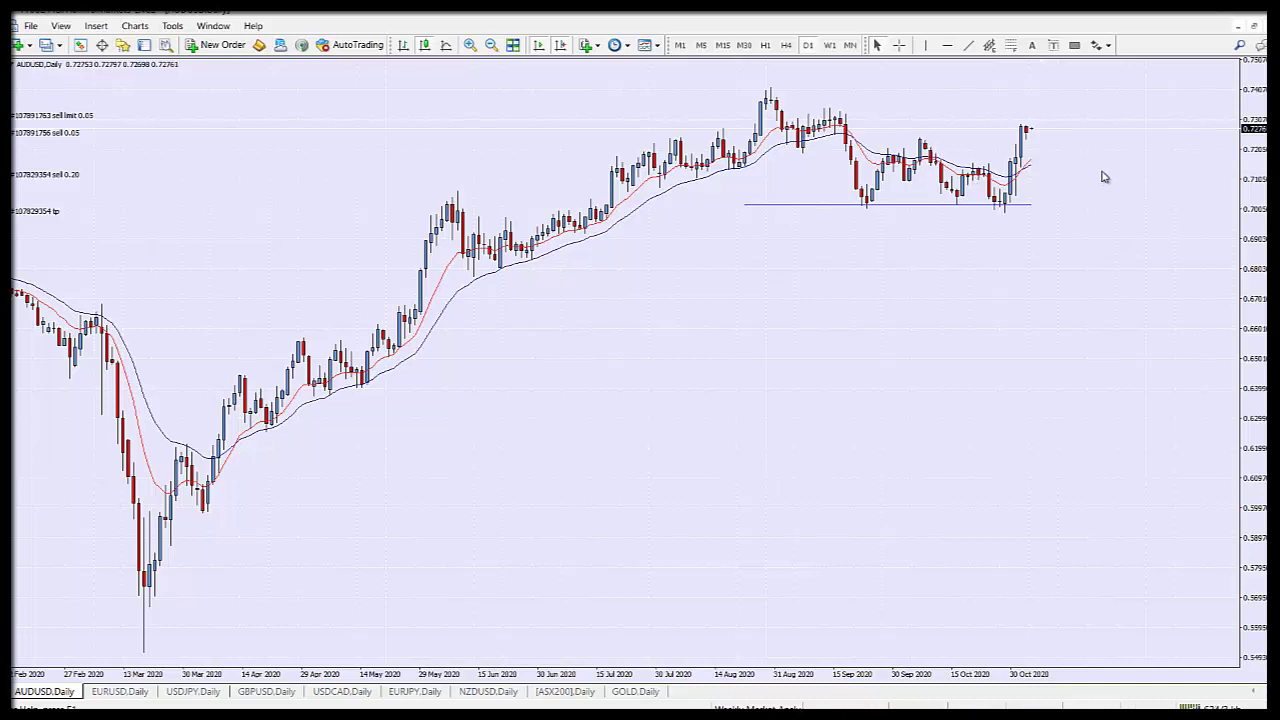
click(966, 50)
drag(758, 93, 1068, 98)
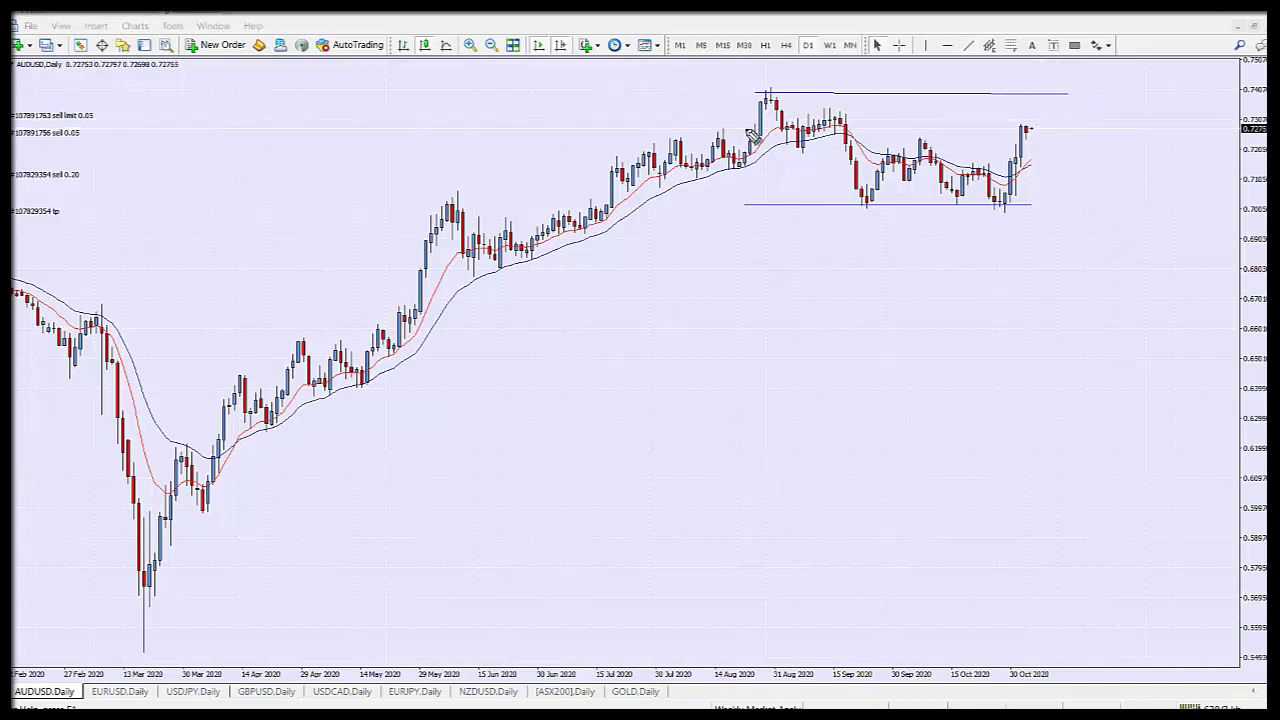
- Mark the AUDUSD range's swing high, lows and moves with freehand shapes and arrows, circle the projected resistance area, and clear the markup
drag(766, 92, 850, 178)
mouse_move(850, 178)
mouse_down()
mouse_move(853, 153)
mouse_move(858, 201)
mouse_up()
mouse_move(1004, 198)
mouse_down()
mouse_move(962, 208)
mouse_move(1012, 185)
mouse_move(1025, 148)
mouse_up()
drag(1025, 148, 985, 160)
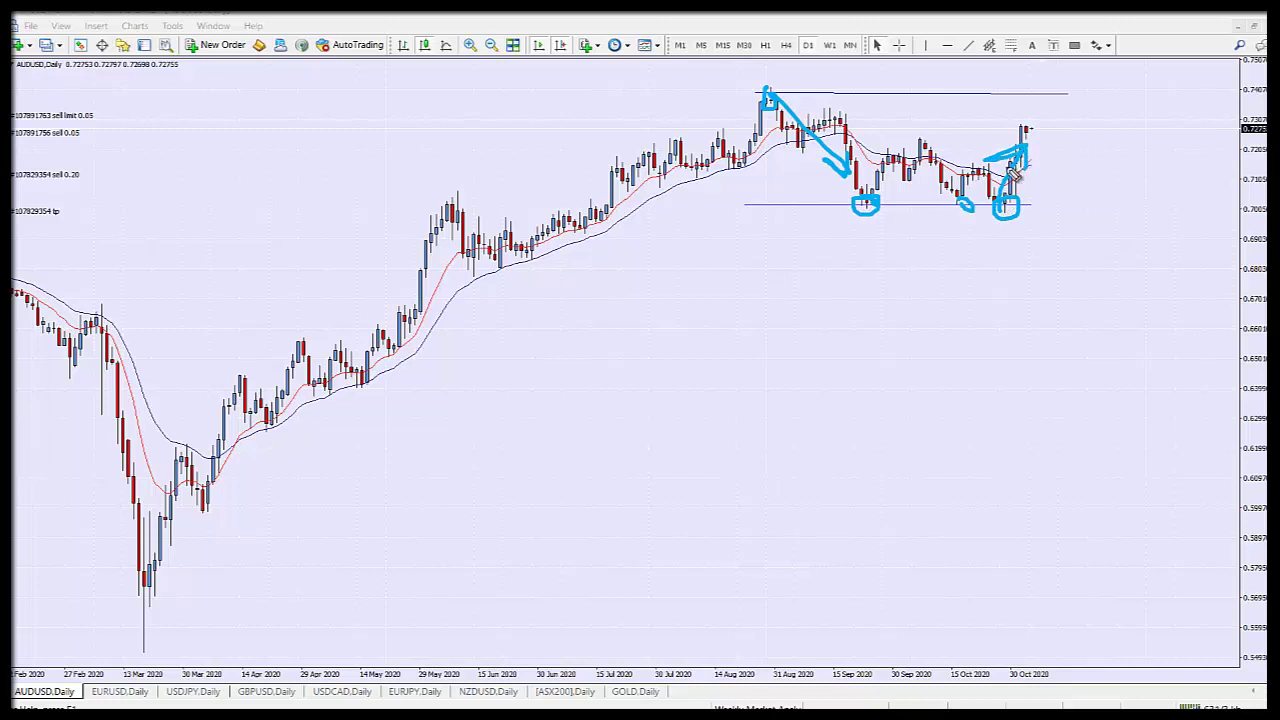
mouse_move(878, 193)
mouse_down()
mouse_move(920, 148)
mouse_move(932, 165)
mouse_up()
mouse_move(1066, 96)
mouse_down()
mouse_move(1047, 124)
mouse_move(1066, 126)
mouse_up()
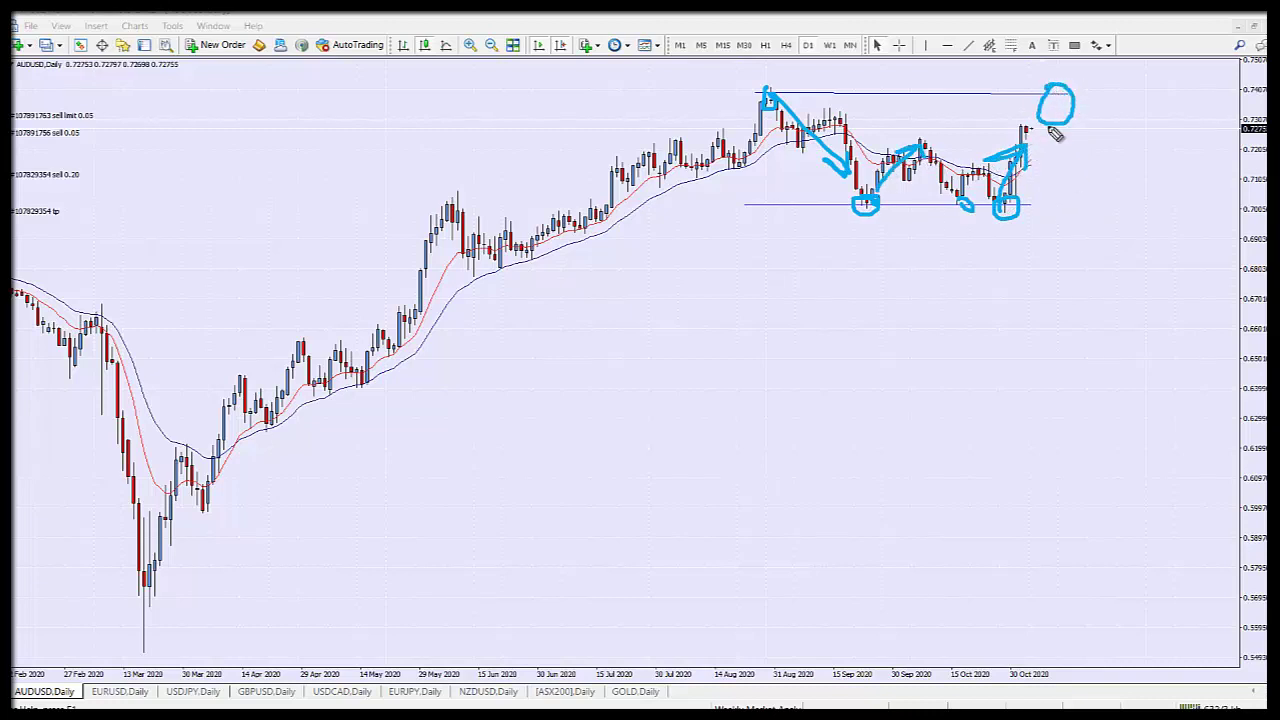
mouse_move(1058, 121)
mouse_down()
mouse_move(1093, 182)
mouse_move(1101, 162)
mouse_up()
key(Escape)
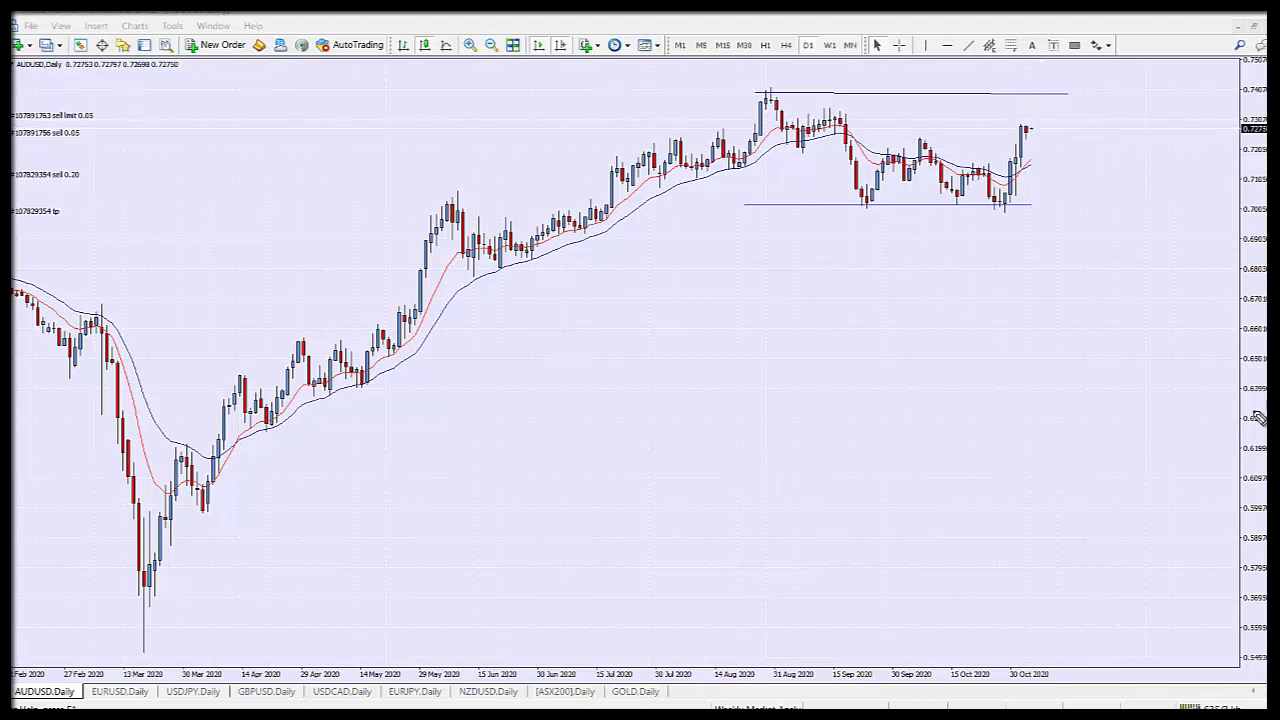
- Draw a small rectangle zone over the upper AUDUSD trendline, just ahead of the latest candle
click(1074, 45)
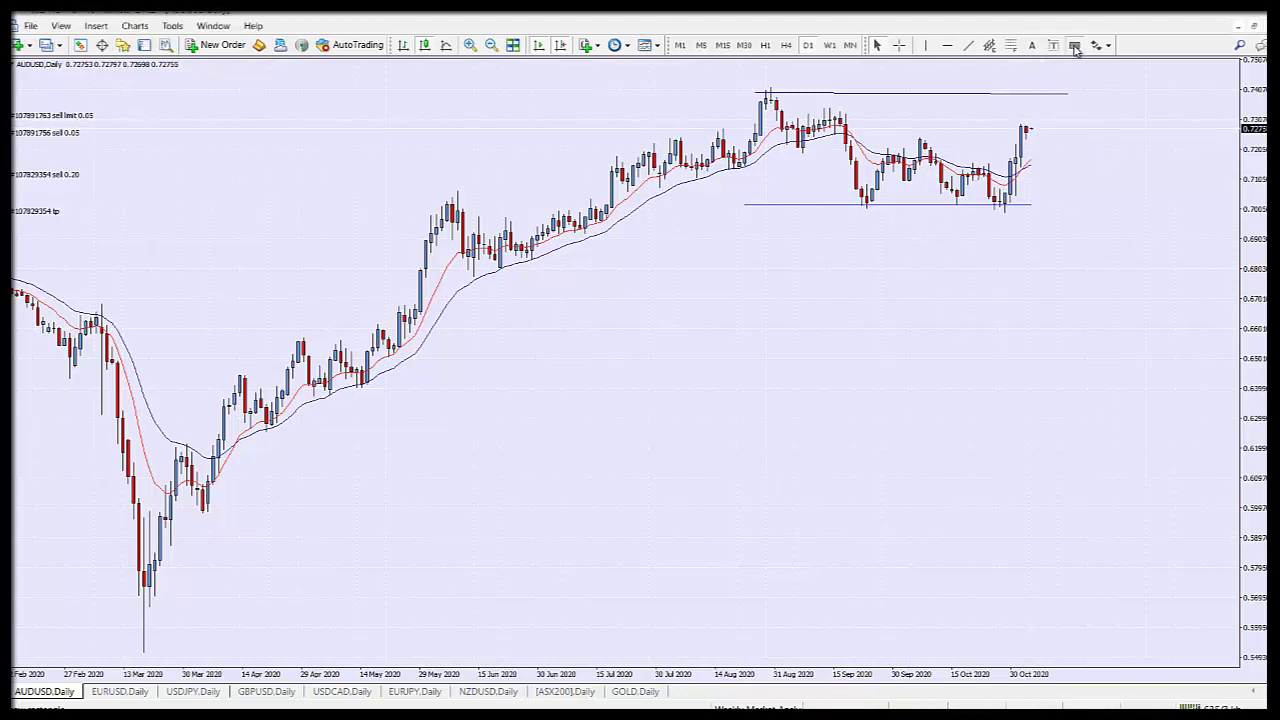
mouse_move(1036, 96)
mouse_down()
mouse_move(1062, 118)
mouse_move(1052, 107)
mouse_up()
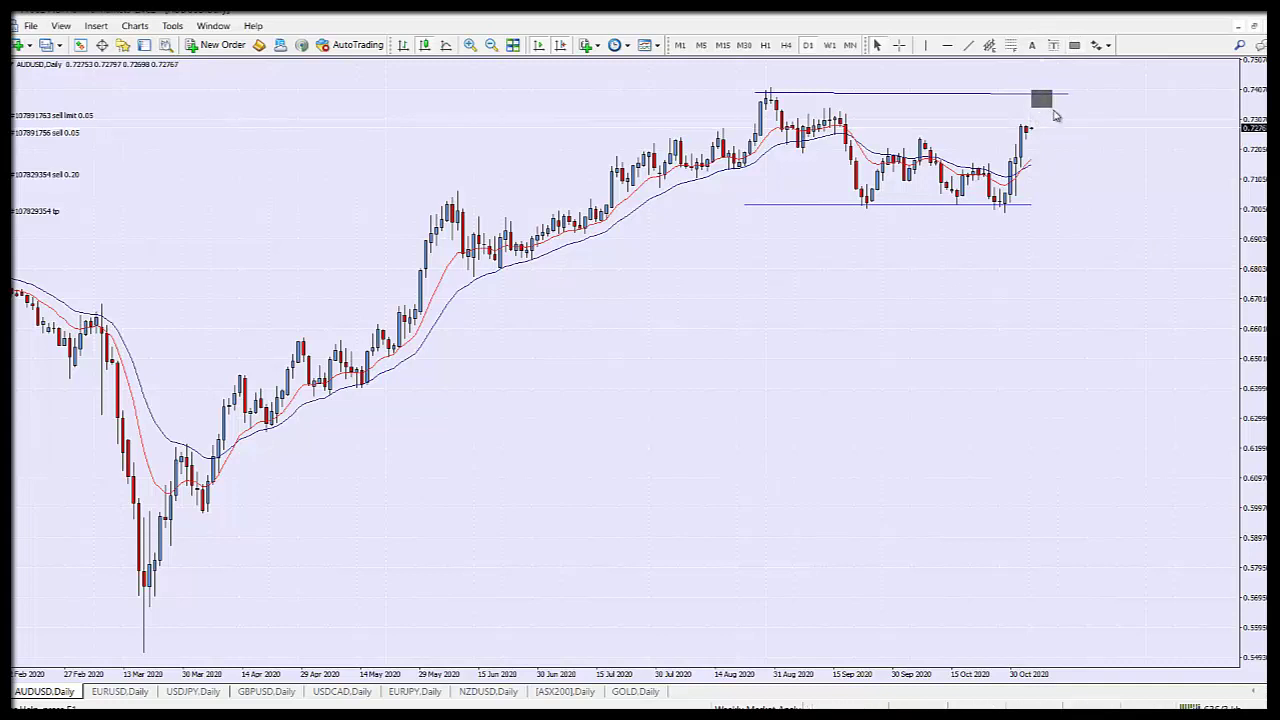
click(469, 45)
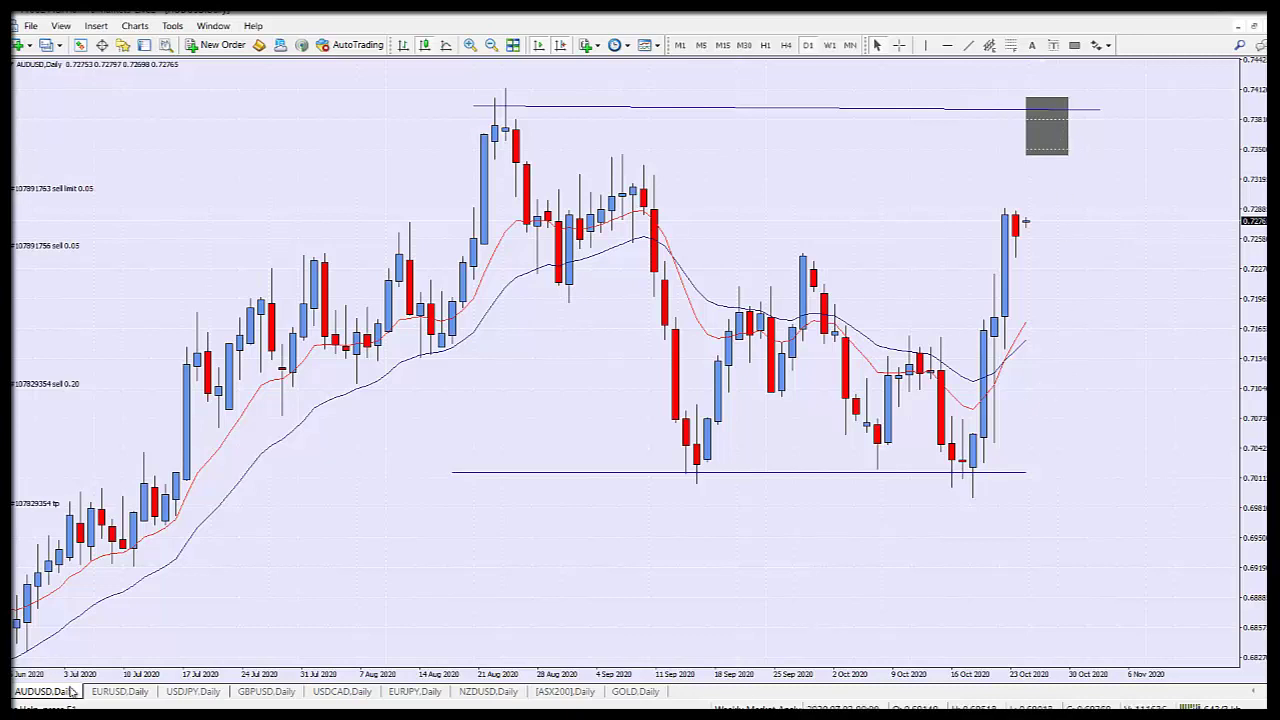
- Switch to the EURUSD daily chart, temporarily circle the rectangle on the lower support line, and delete that rectangle
click(114, 692)
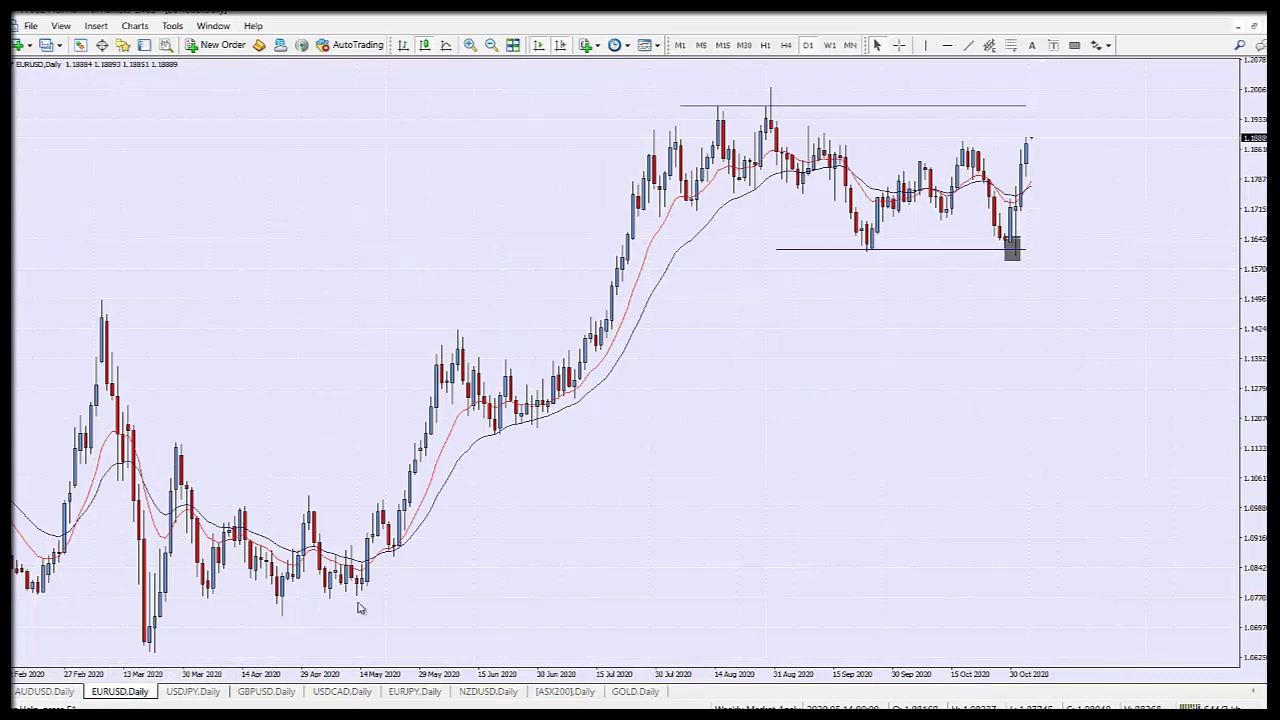
click(470, 45)
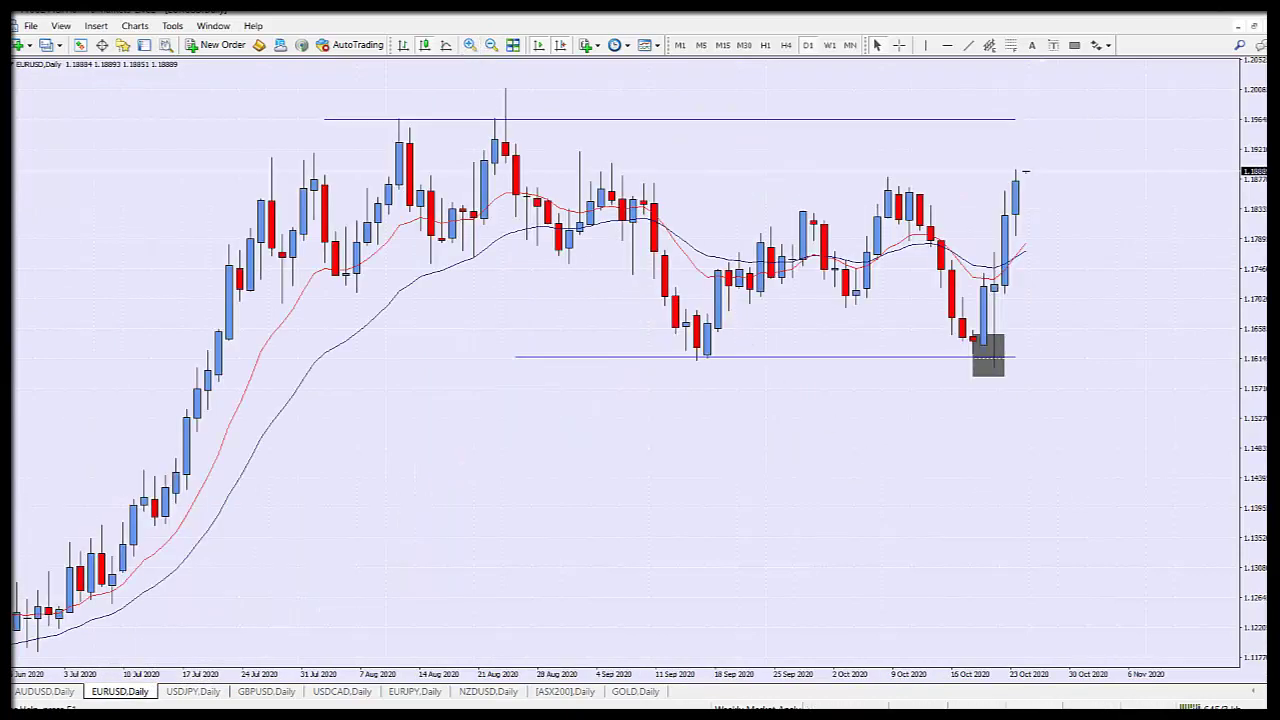
drag(986, 343, 968, 372)
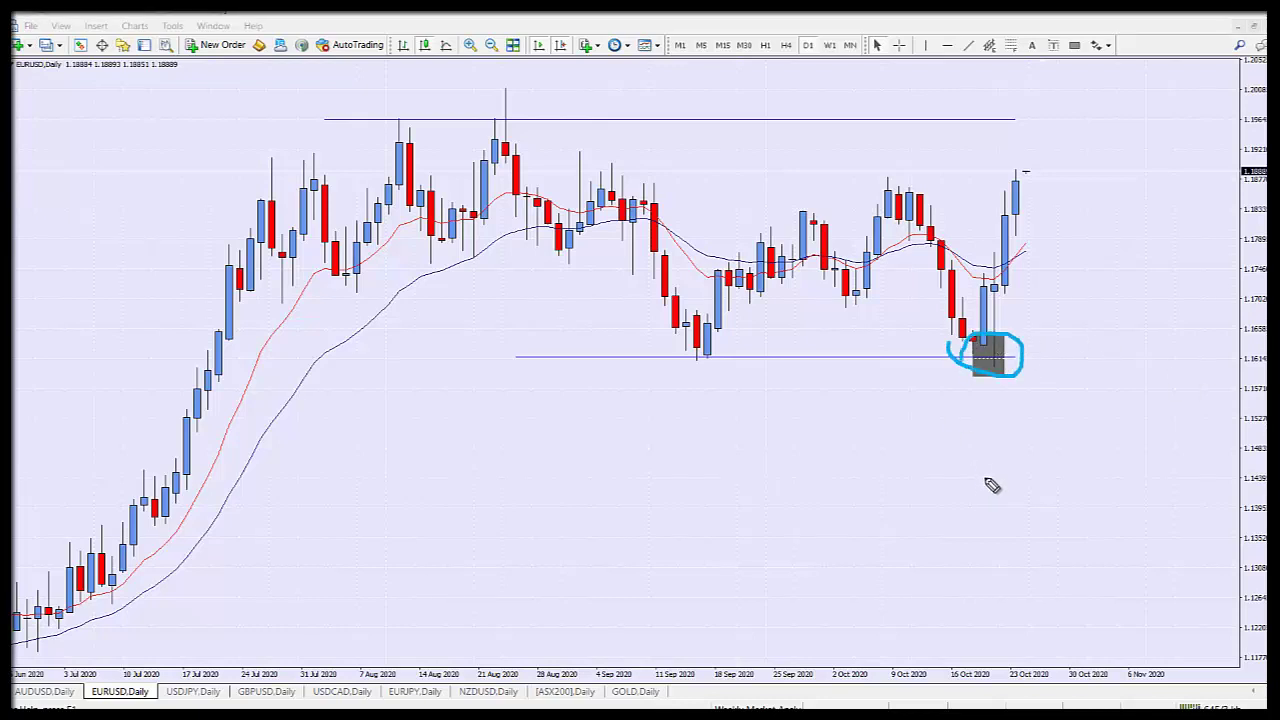
key(Escape)
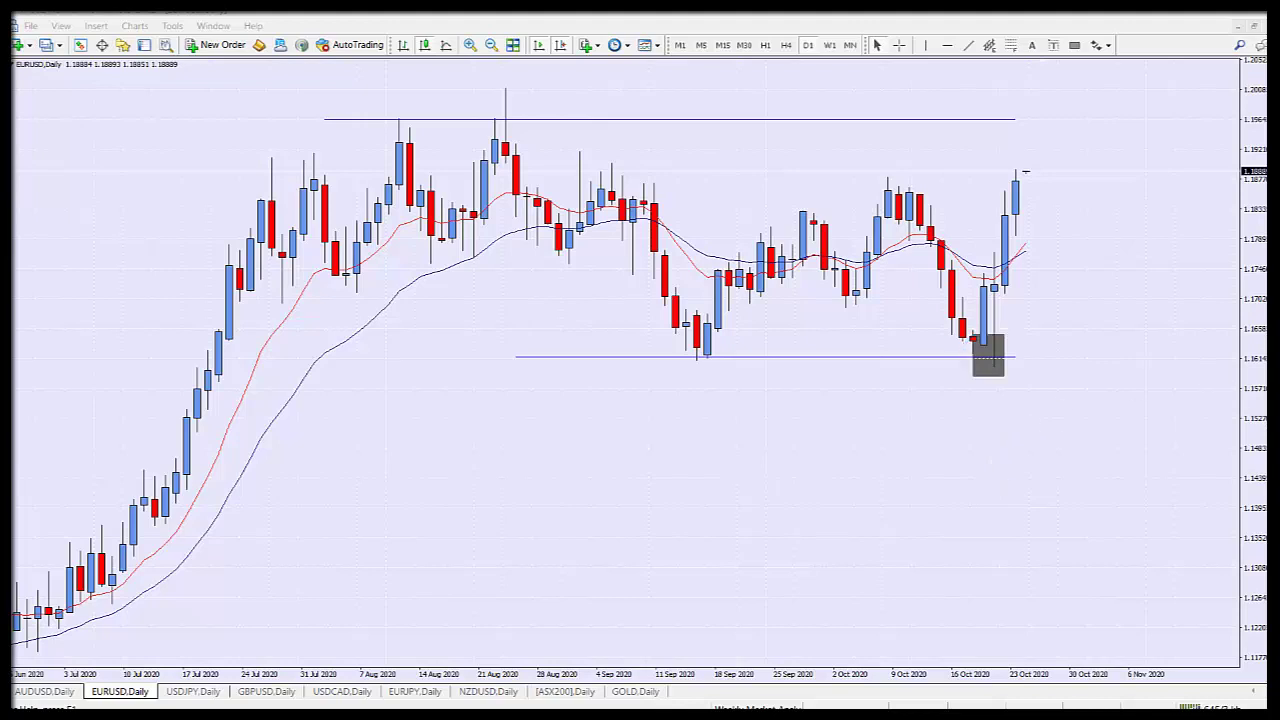
double_click(1004, 377)
key(Delete)
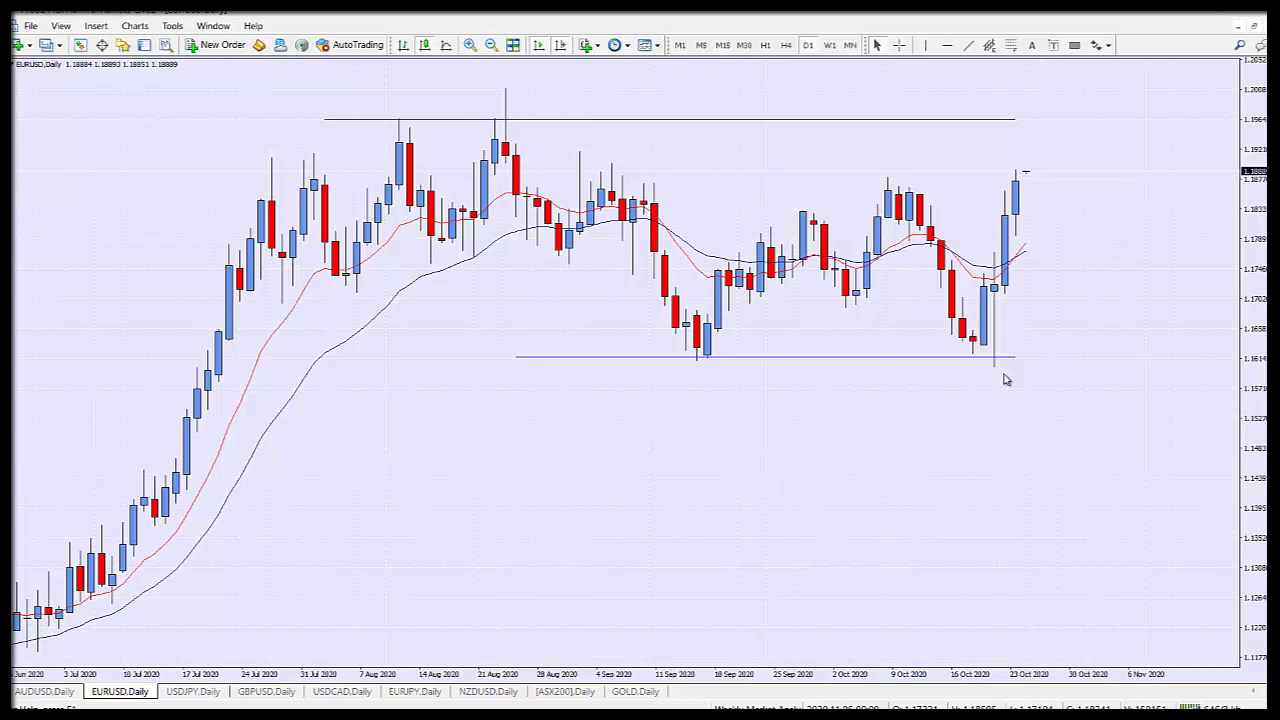
- Circle EURUSD's long-wick candle at support, mark levels at its body and low, sketch arrows for the price distances, and clear the markup
mouse_move(976, 244)
mouse_down()
mouse_move(973, 345)
mouse_move(997, 380)
mouse_move(1012, 260)
mouse_move(991, 240)
mouse_move(985, 256)
mouse_up()
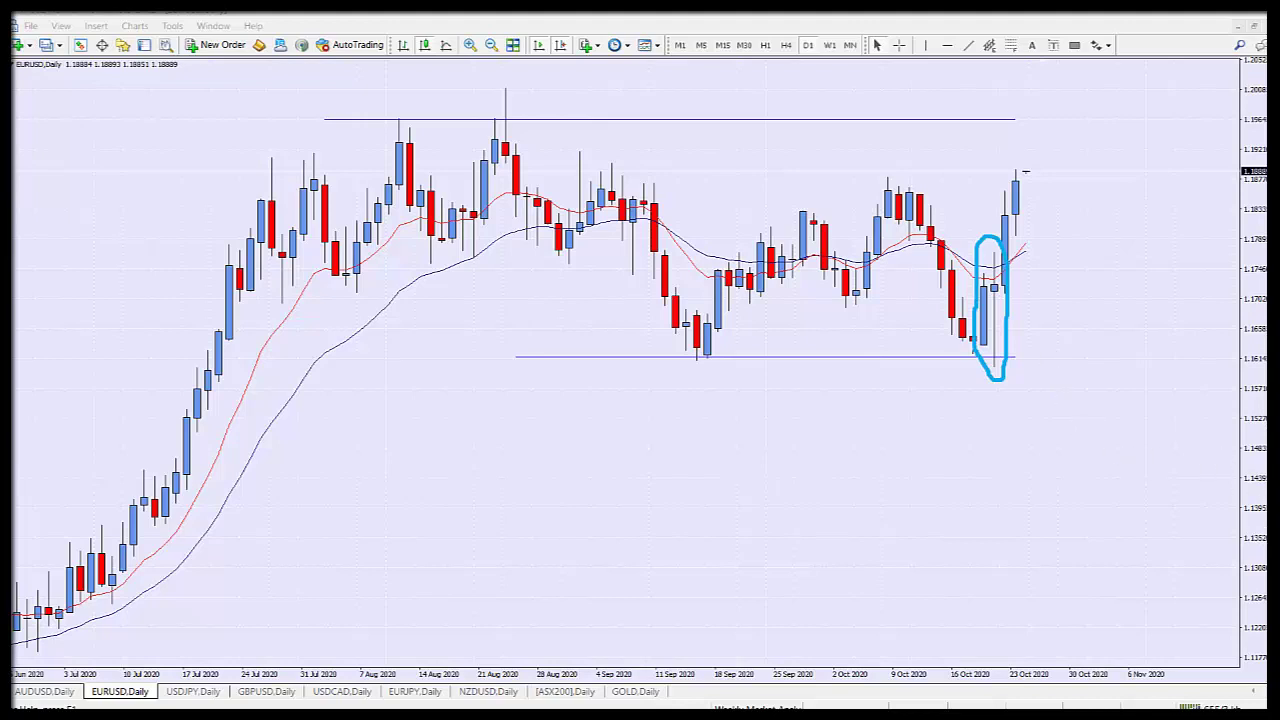
key(Escape)
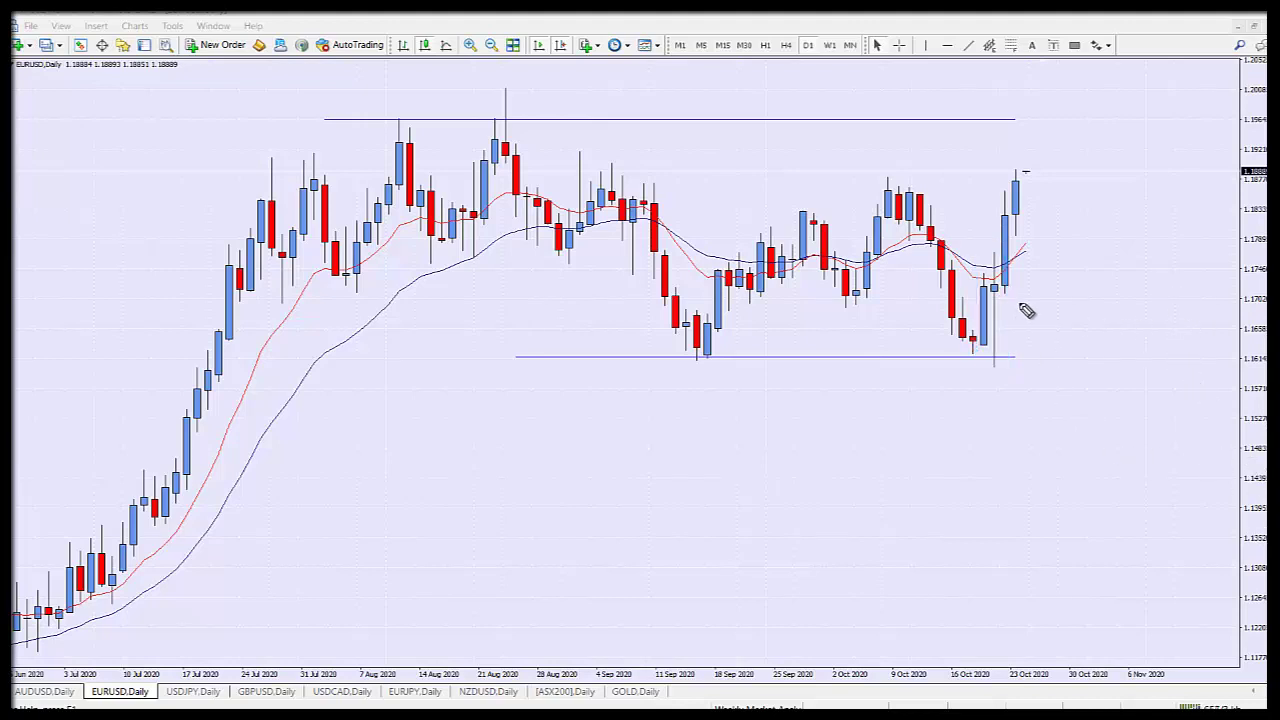
mouse_move(1000, 286)
mouse_down()
mouse_move(1039, 287)
mouse_move(1055, 218)
mouse_move(1059, 231)
mouse_up()
drag(972, 367, 1040, 362)
mouse_move(1072, 285)
mouse_down()
mouse_move(1070, 364)
mouse_move(1069, 298)
mouse_move(1082, 292)
mouse_up()
mouse_move(1104, 172)
mouse_down()
mouse_move(1100, 283)
mouse_move(1092, 272)
mouse_up()
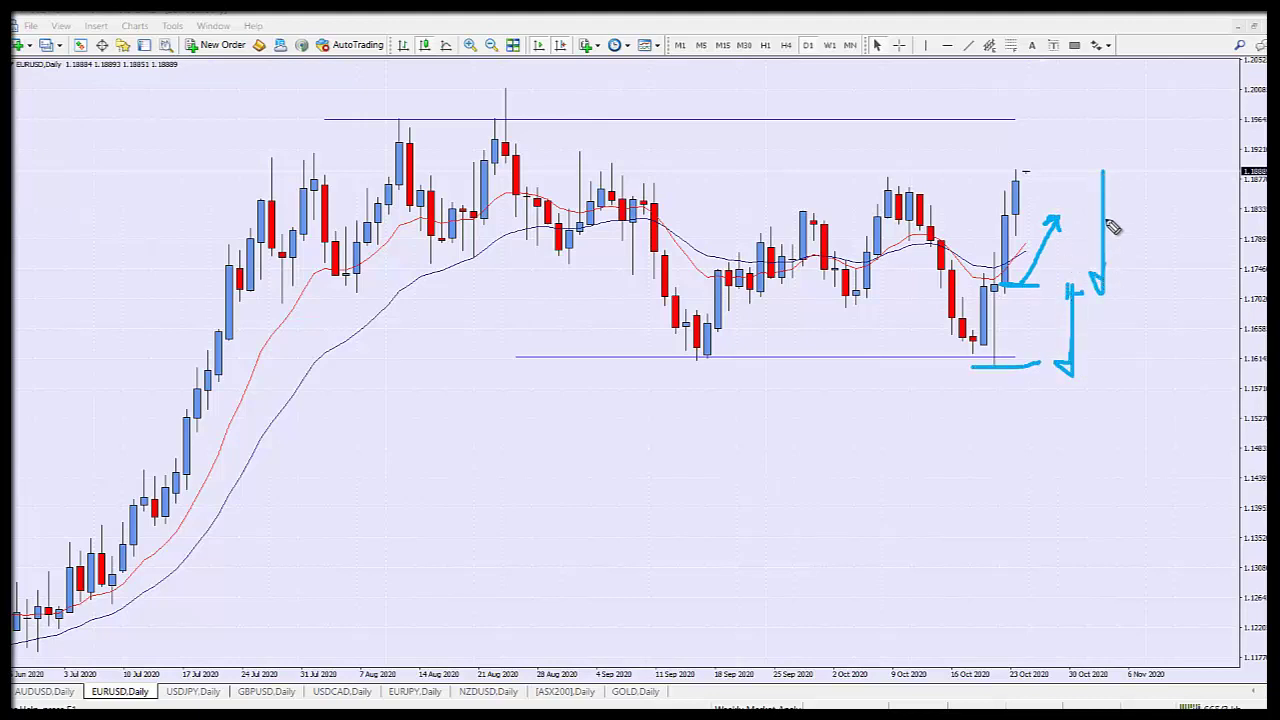
mouse_move(1092, 182)
mouse_down()
mouse_move(1108, 166)
mouse_move(1116, 182)
mouse_up()
key(Escape)
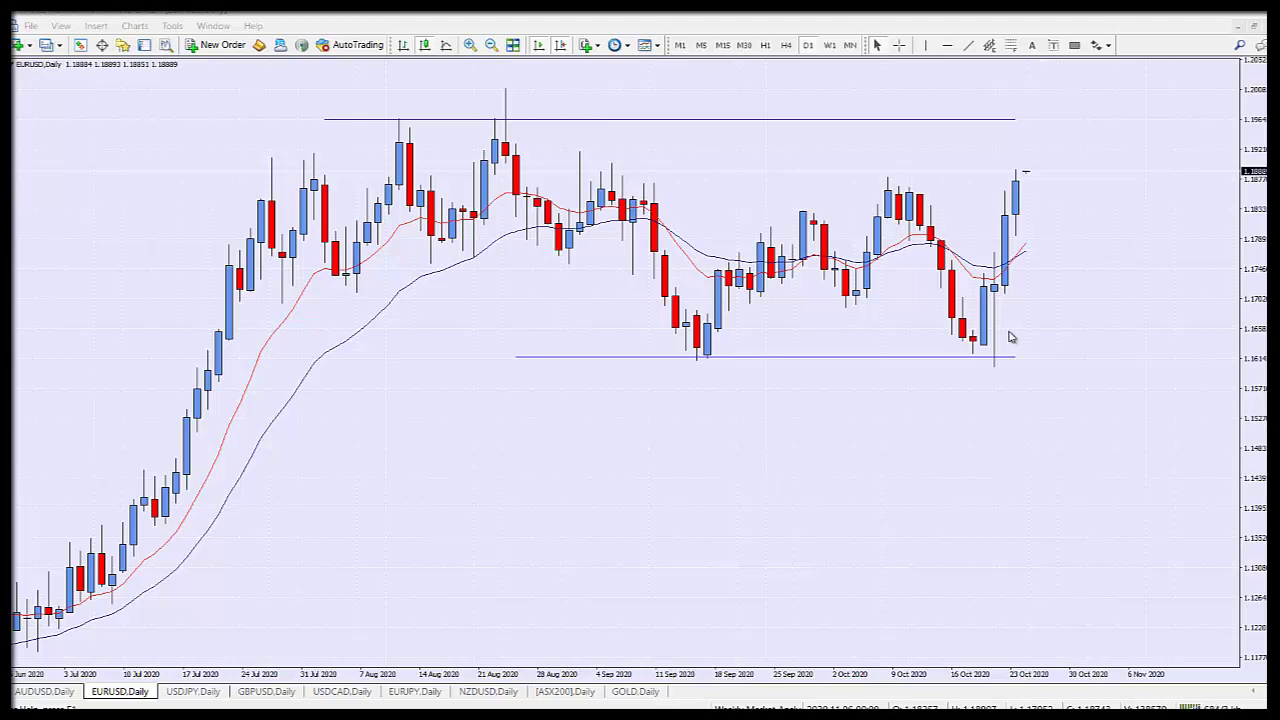
- Place a small rectangle on EURUSD's upper trendline just past the latest candle and extend that line to about 6 Nov 2020
click(1075, 62)
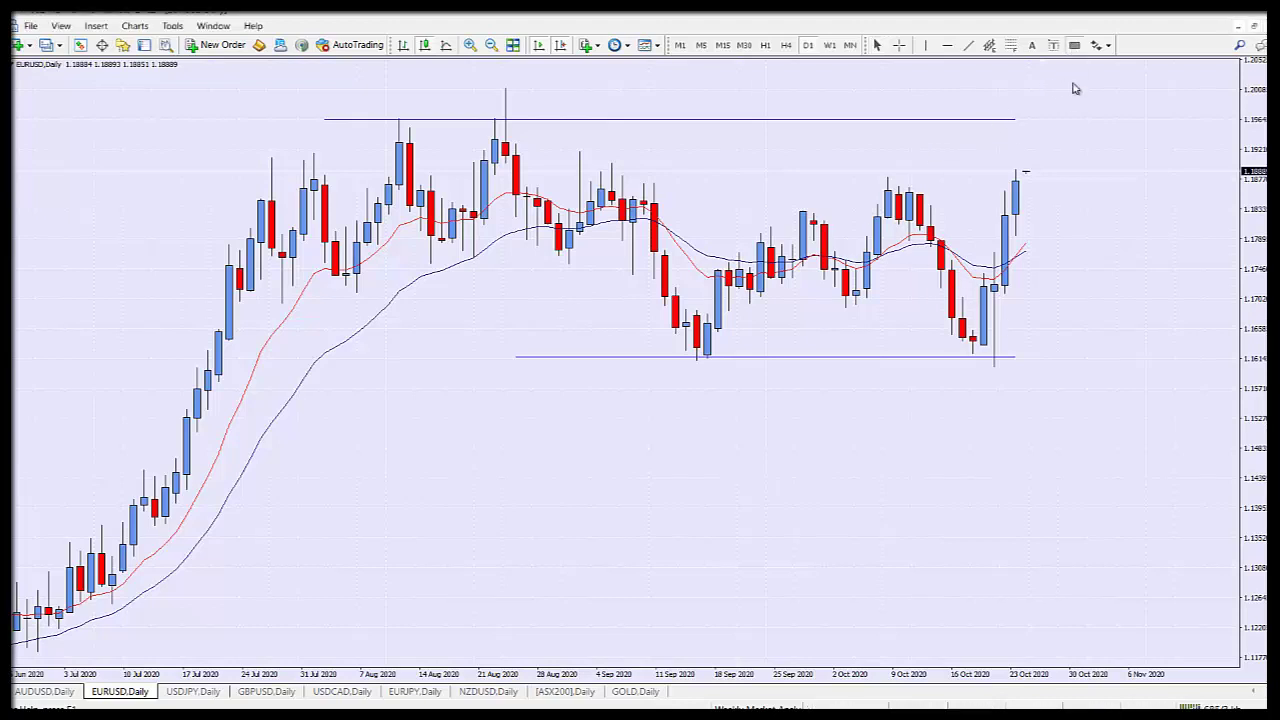
drag(1027, 108, 1156, 123)
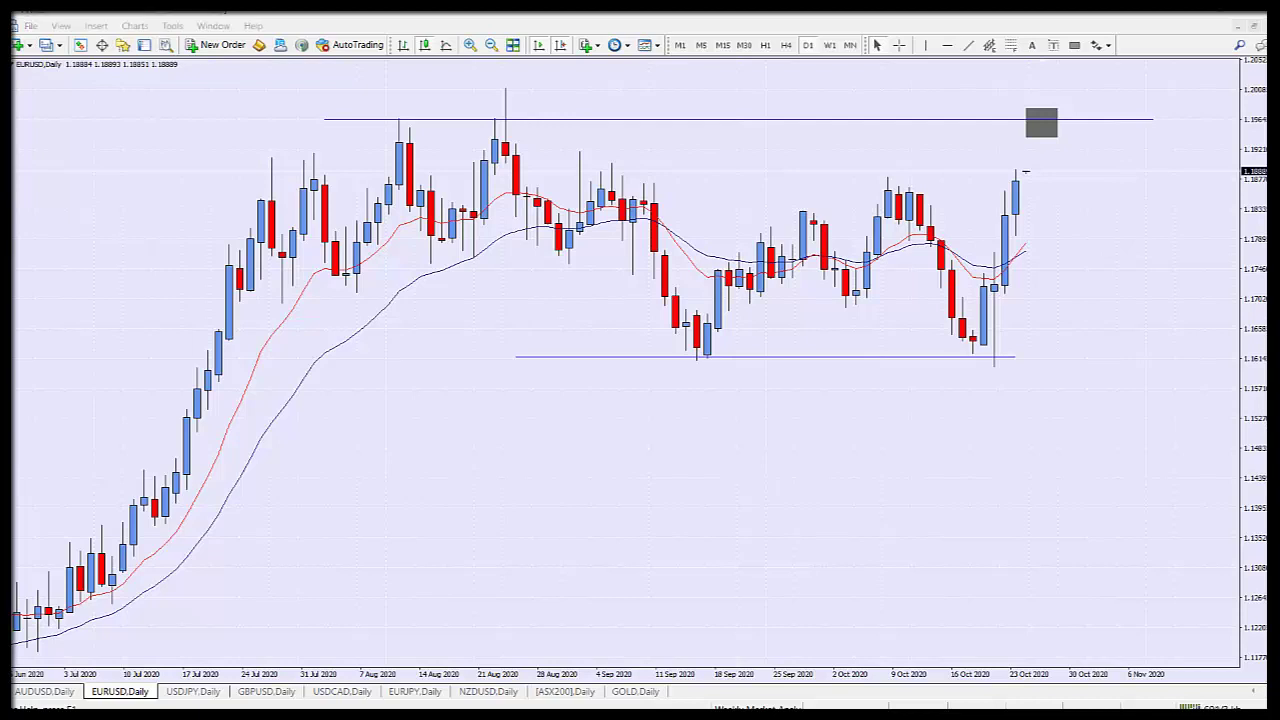
- Circle the new EURUSD resistance rectangle, sketch a downward arrow from it in freehand pen, and clear the markup
mouse_move(1040, 116)
mouse_down()
mouse_move(1060, 120)
mouse_move(1120, 286)
mouse_move(1137, 289)
mouse_up()
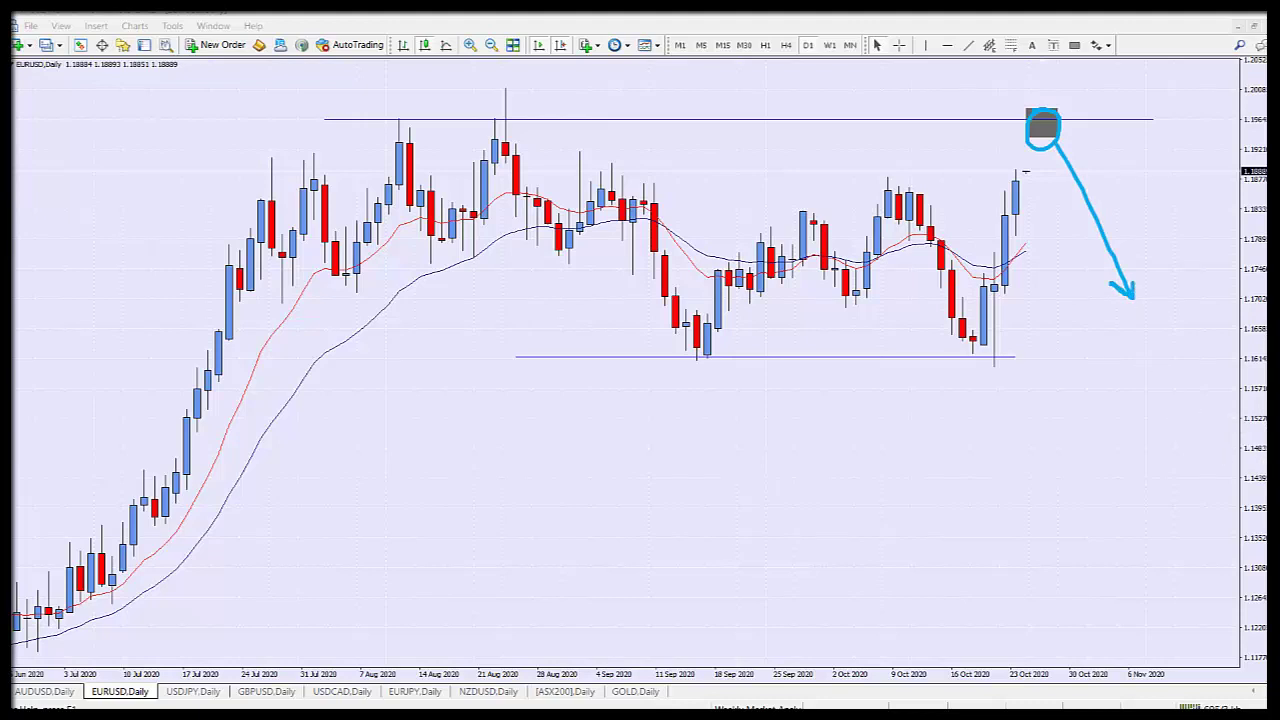
key(Escape)
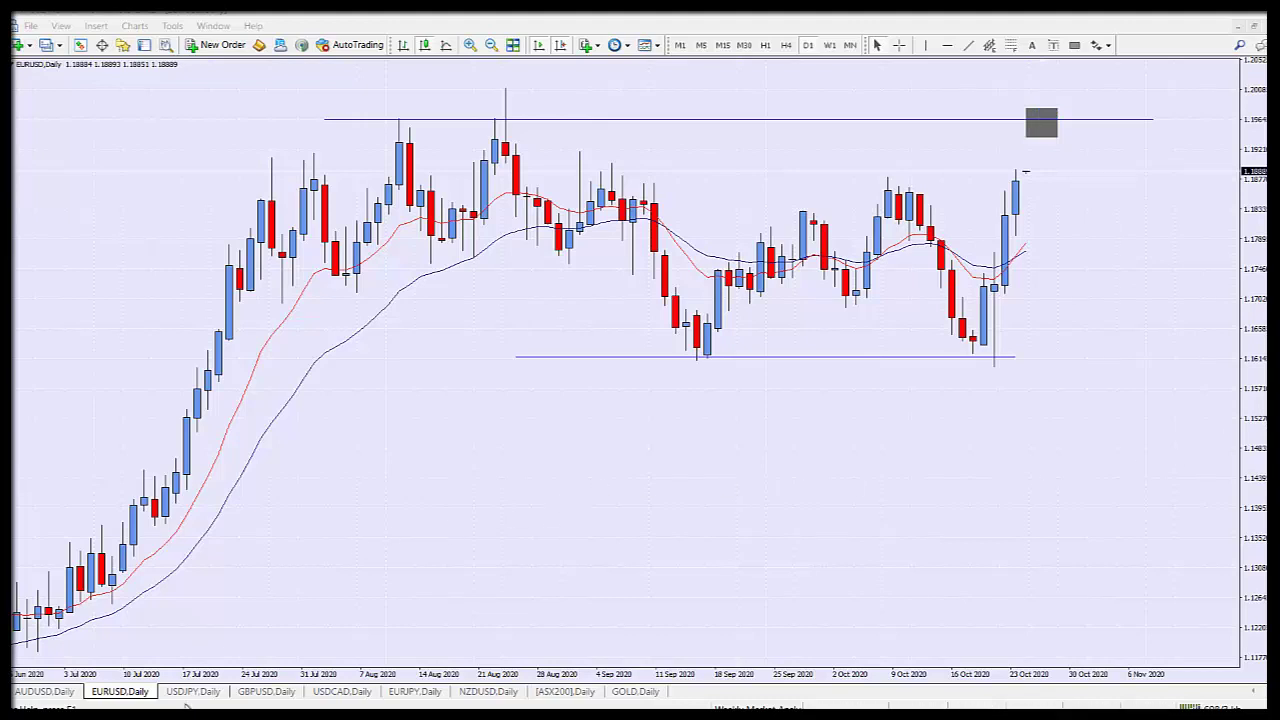
- Switch to the USDJPY daily chart, temporarily circle the rectangle at the end of the descending trendline, and delete that rectangle
click(192, 692)
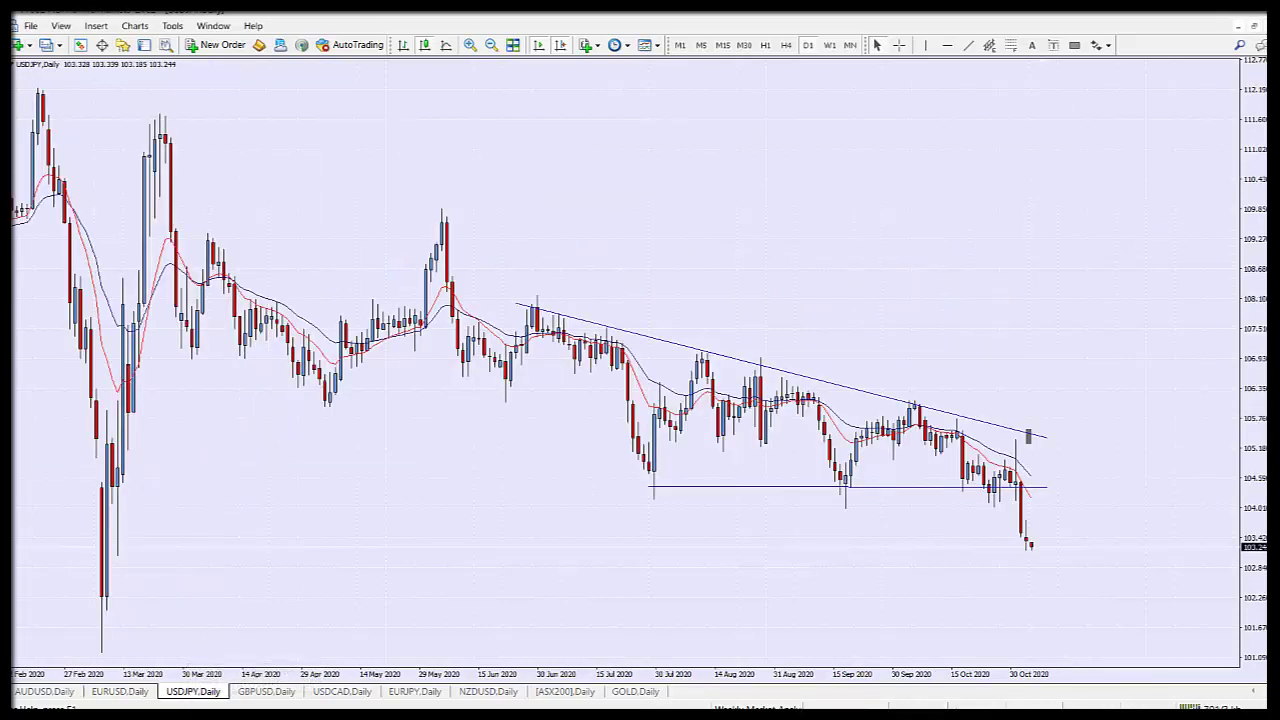
click(469, 45)
mouse_move(1005, 370)
mouse_down()
mouse_move(1003, 425)
mouse_move(998, 372)
mouse_up()
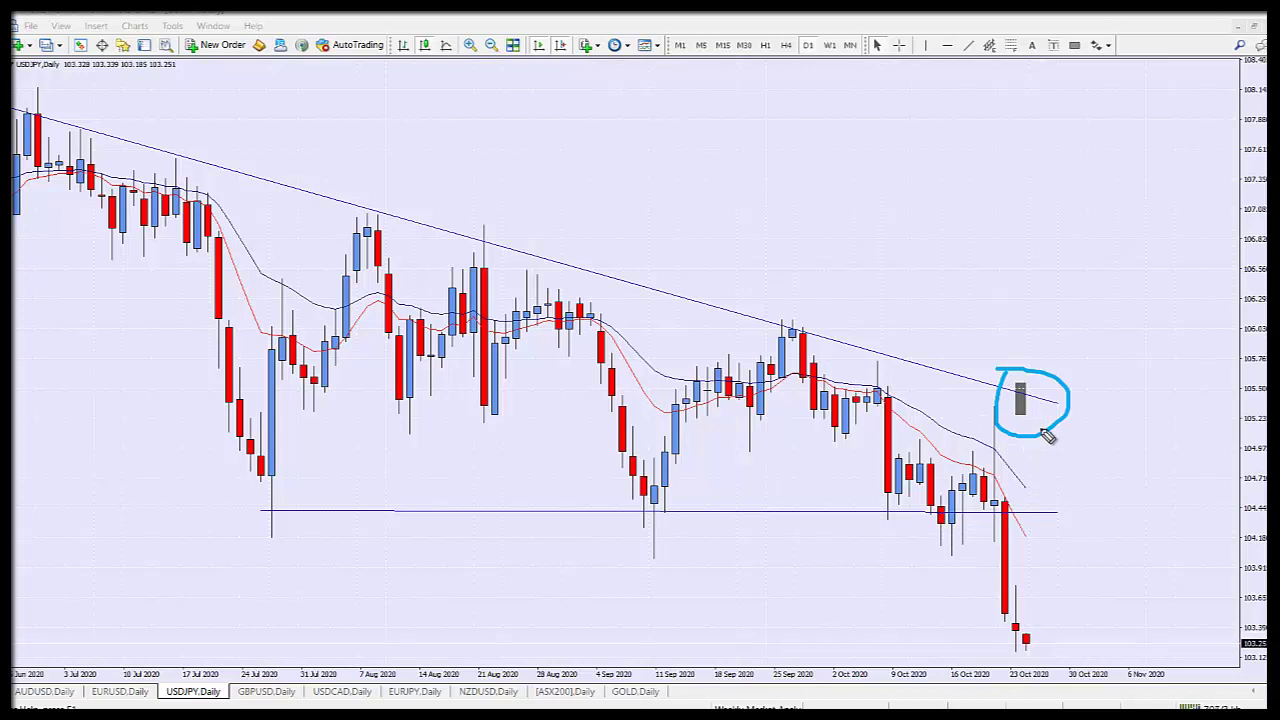
key(Escape)
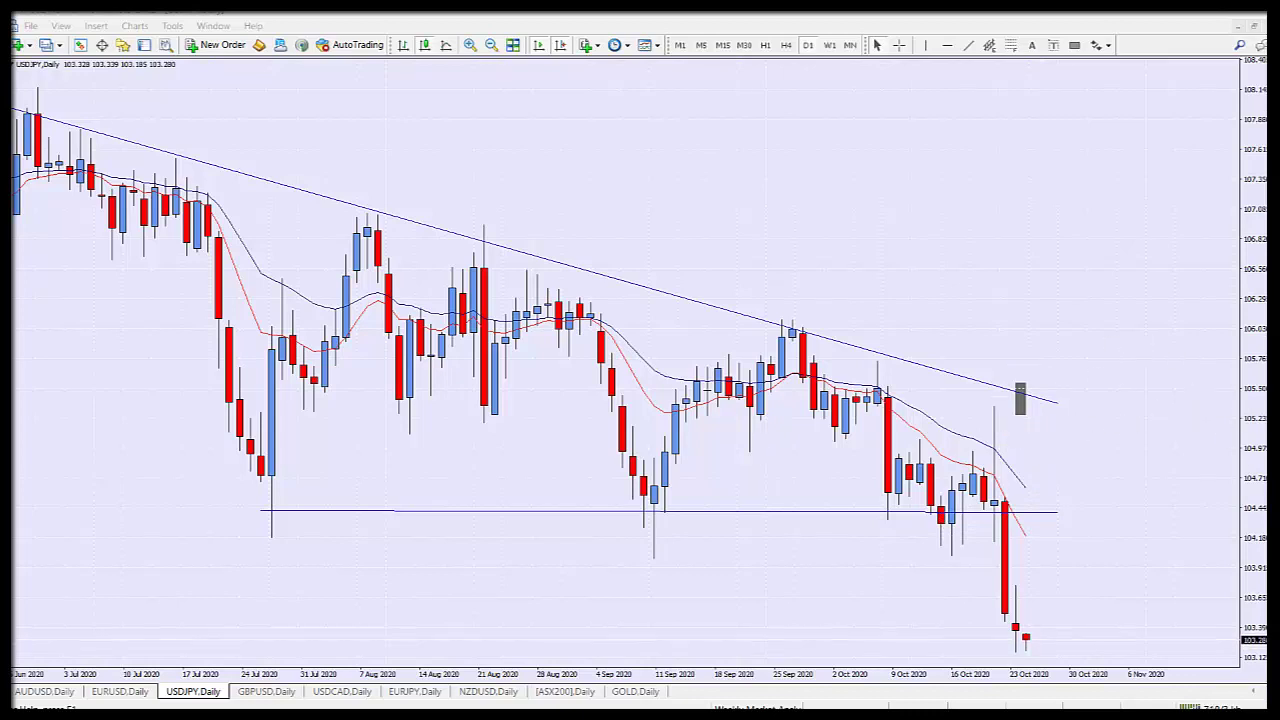
click(1022, 420)
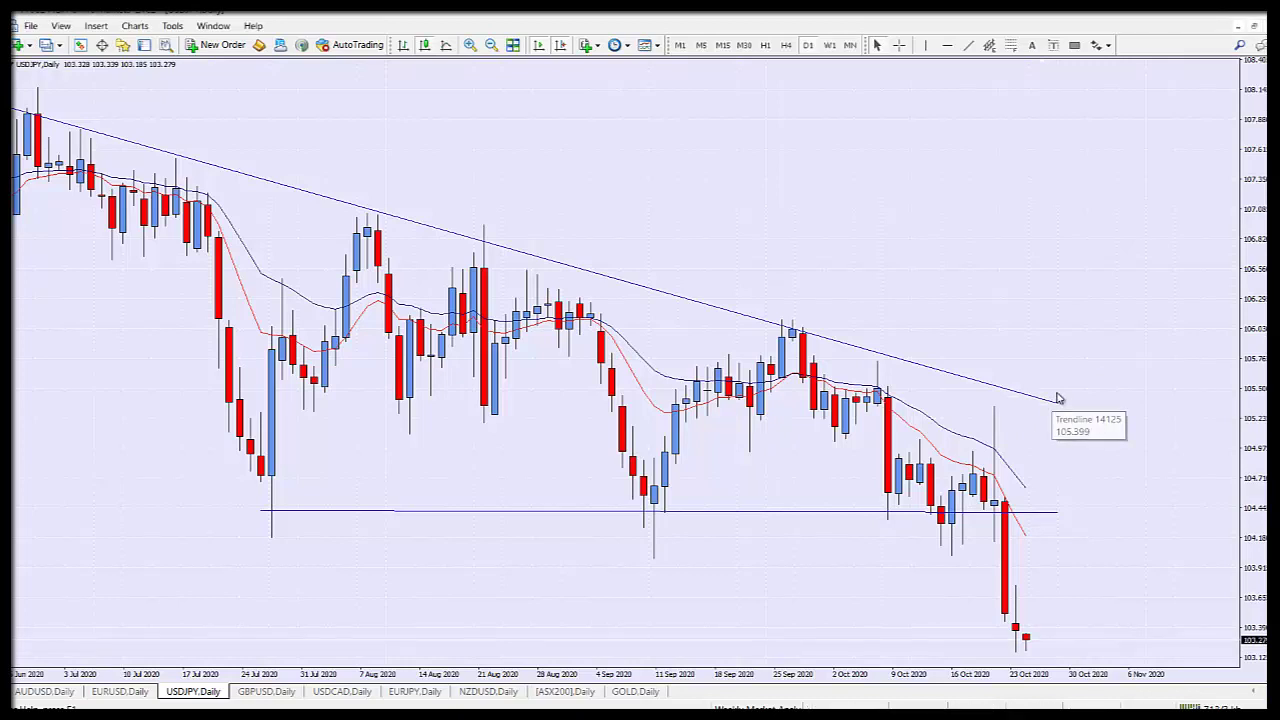
- Trace USDJPY's successive lower swings with a freehand curve ending in a downward arrow below the support line, and clear the markup
click(490, 46)
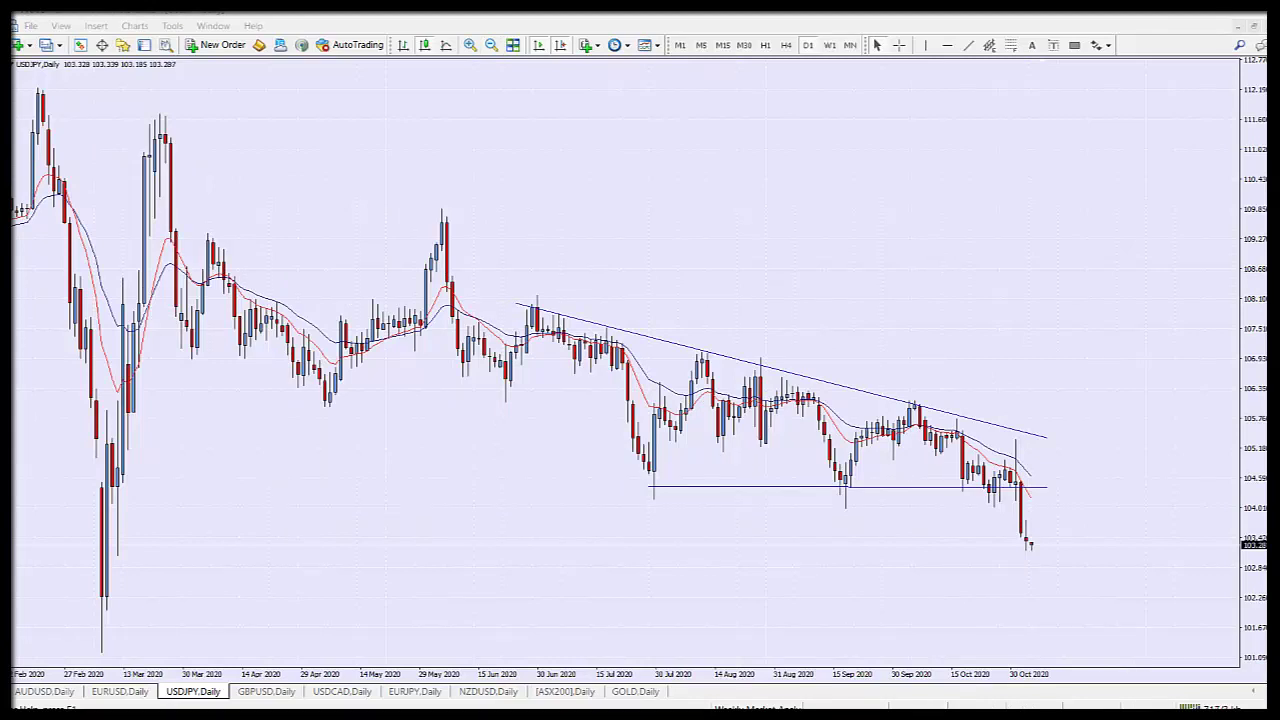
mouse_move(502, 336)
mouse_down()
mouse_move(565, 320)
mouse_move(618, 372)
mouse_move(652, 486)
mouse_move(697, 412)
mouse_move(737, 388)
mouse_move(793, 384)
mouse_move(830, 424)
mouse_move(855, 488)
mouse_move(866, 458)
mouse_move(912, 428)
mouse_move(946, 427)
mouse_move(988, 486)
mouse_move(1016, 462)
mouse_move(1054, 574)
mouse_move(1056, 556)
mouse_up()
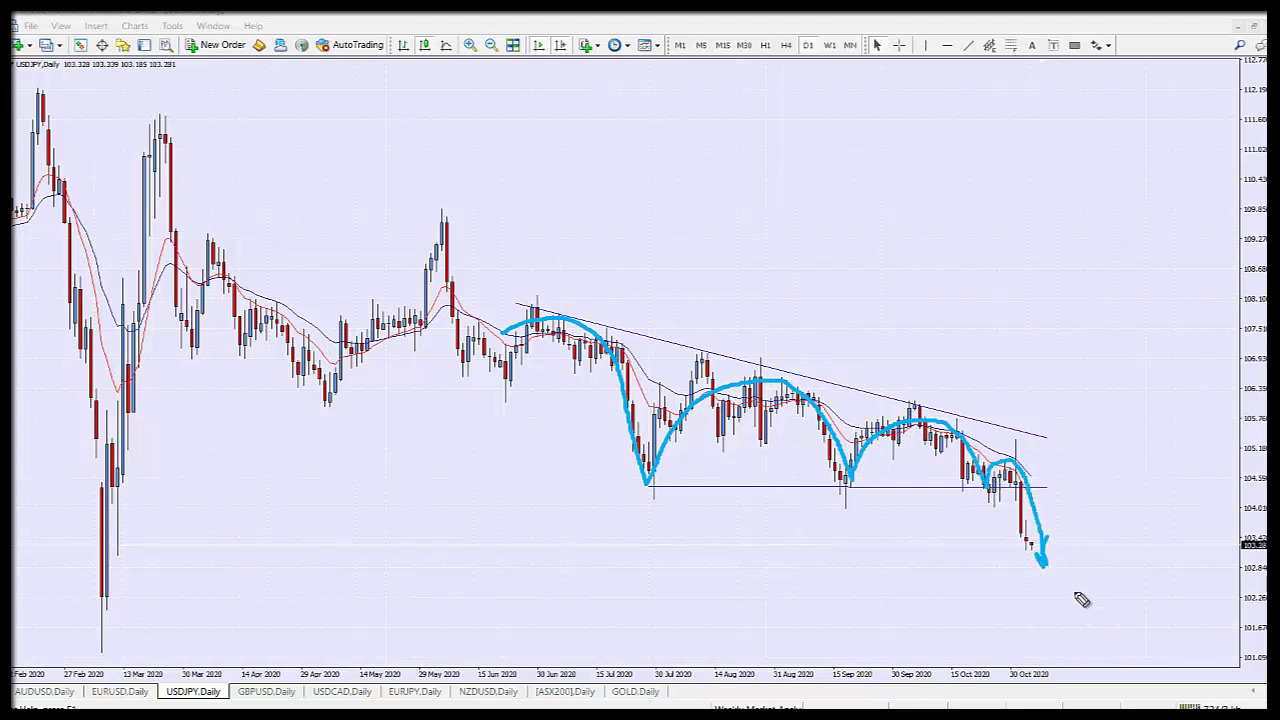
key(Escape)
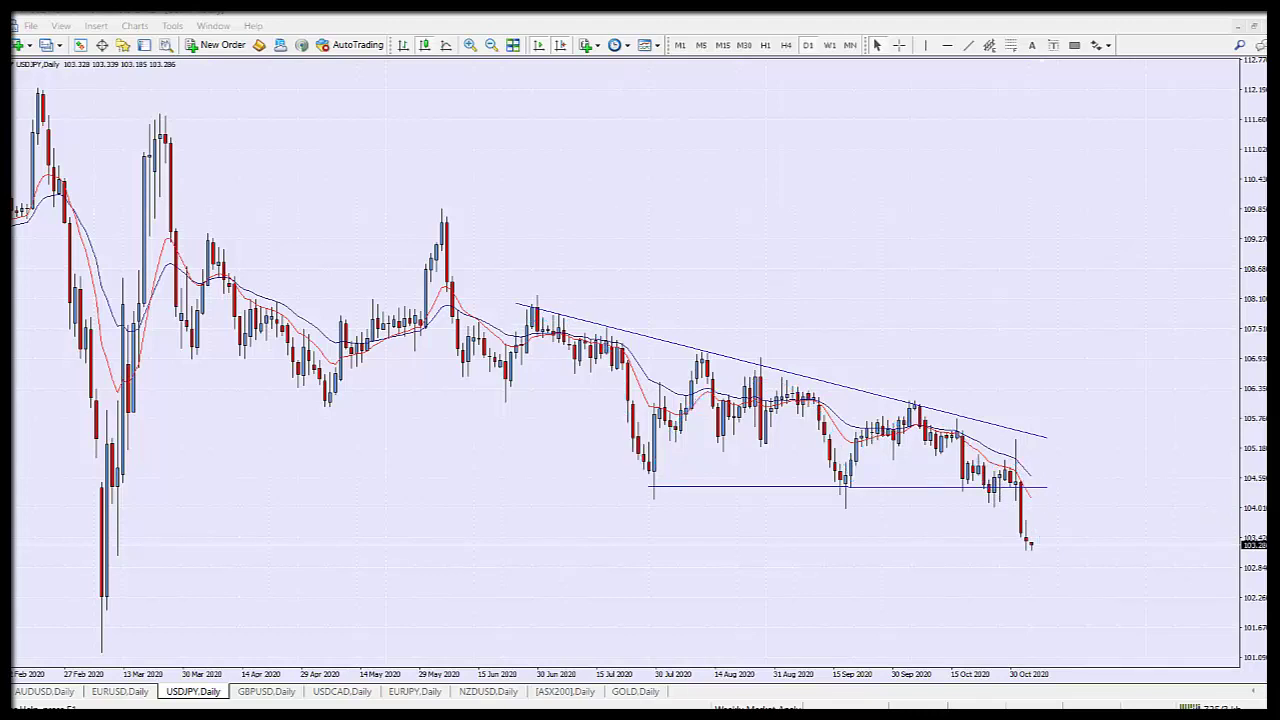
- Circle the large bearish candle breaking USDJPY's support line, sketch an arrow from it in freehand pen, and clear the markup
click(469, 45)
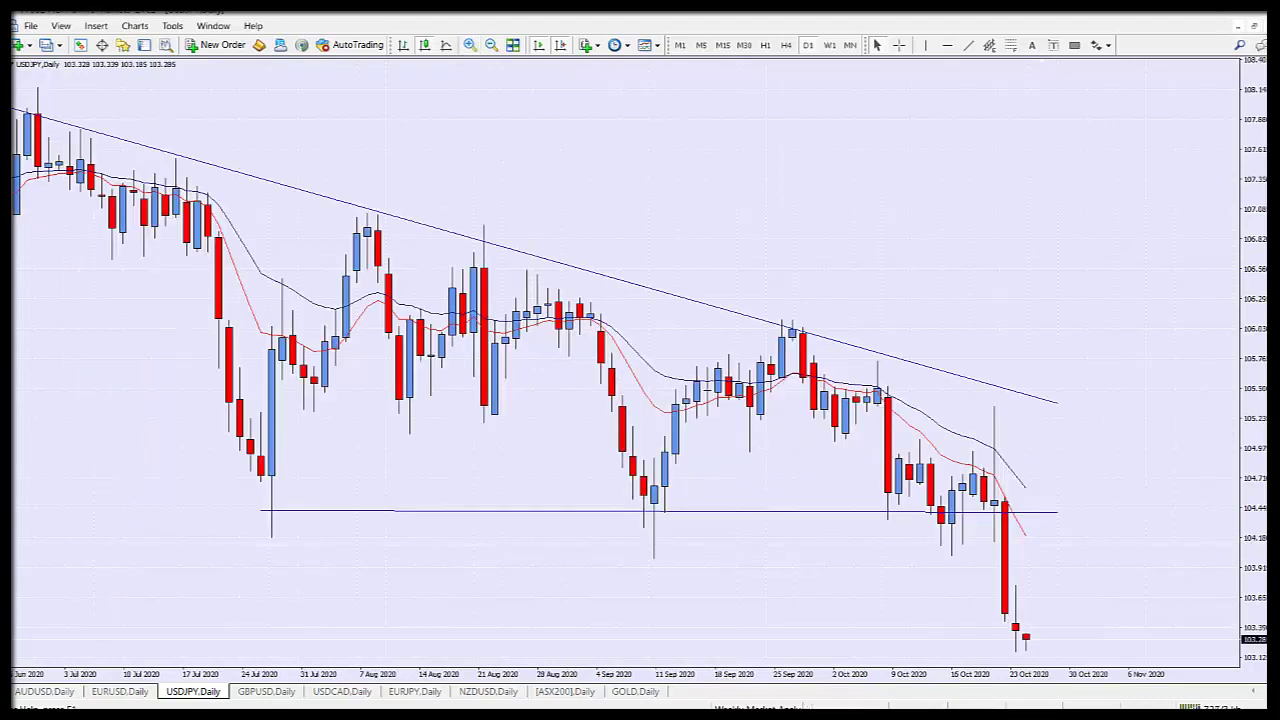
mouse_move(994, 501)
mouse_down()
mouse_move(1000, 636)
mouse_move(1030, 600)
mouse_move(1010, 492)
mouse_up()
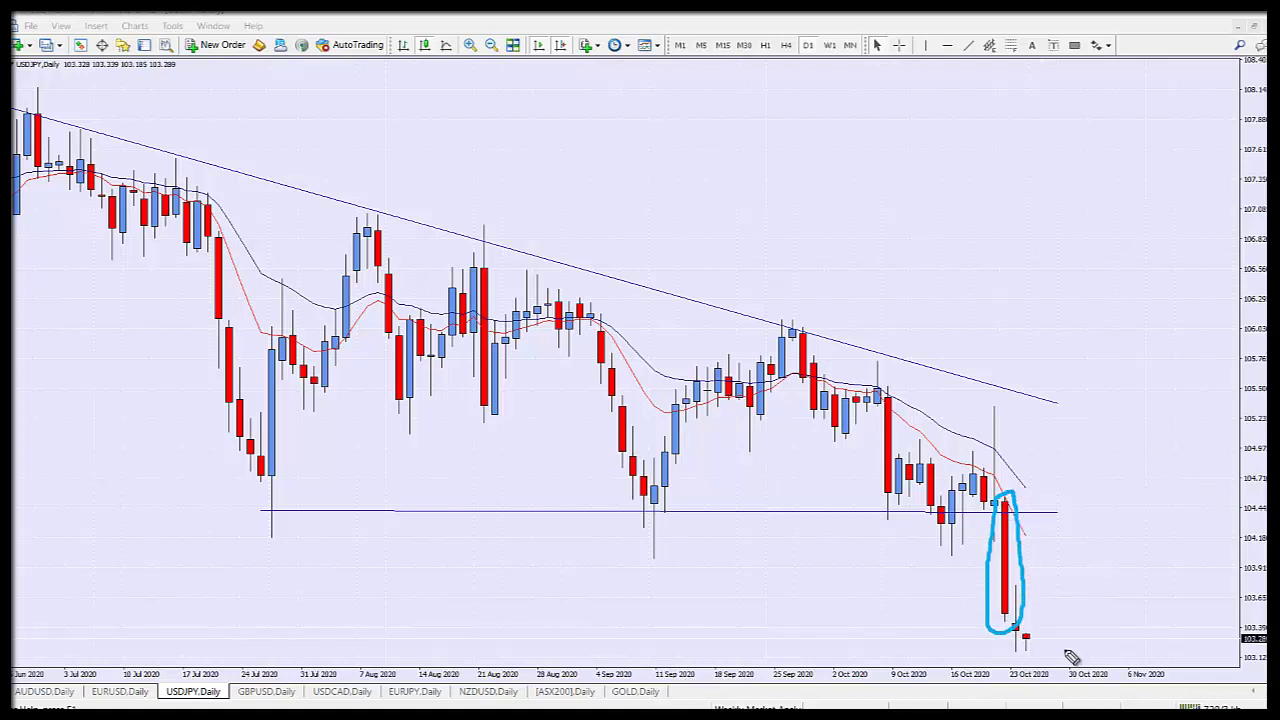
mouse_move(1024, 626)
mouse_down()
mouse_move(1052, 623)
mouse_move(1056, 652)
mouse_move(1080, 645)
mouse_up()
key(ctrl+z)
key(Escape)
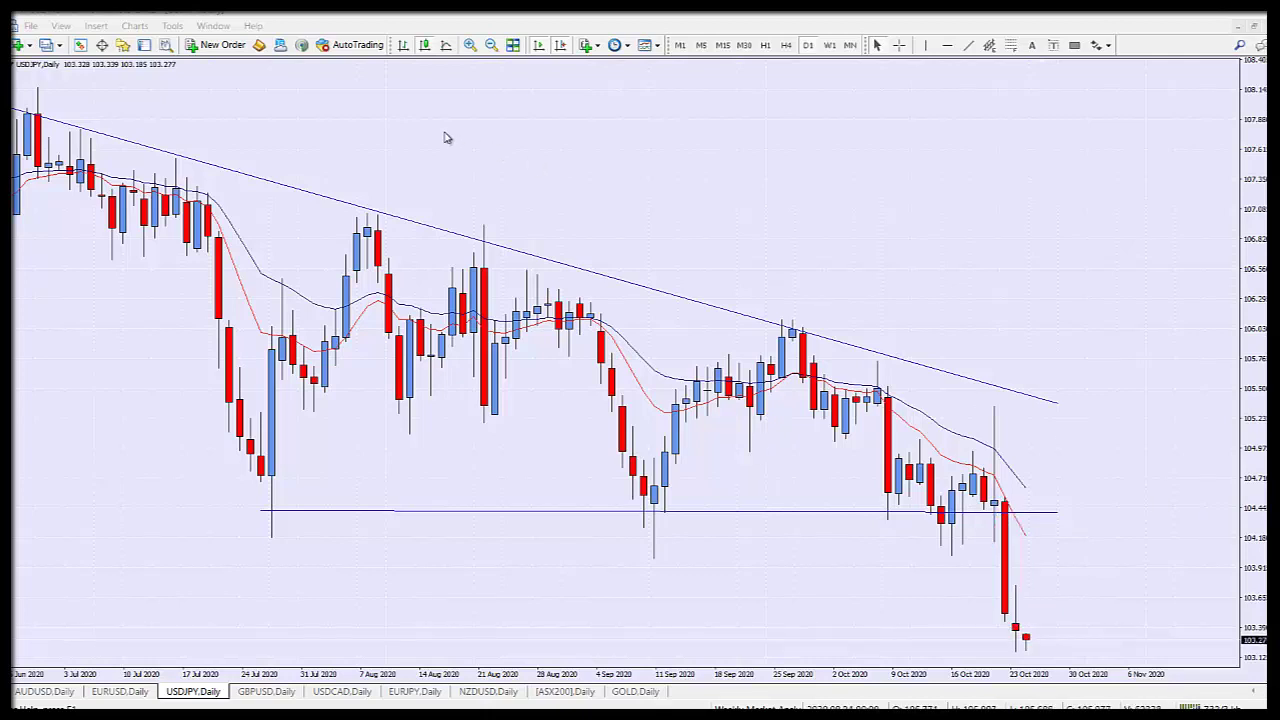
- Delete the horizontal support line from the USDJPY daily chart
click(491, 47)
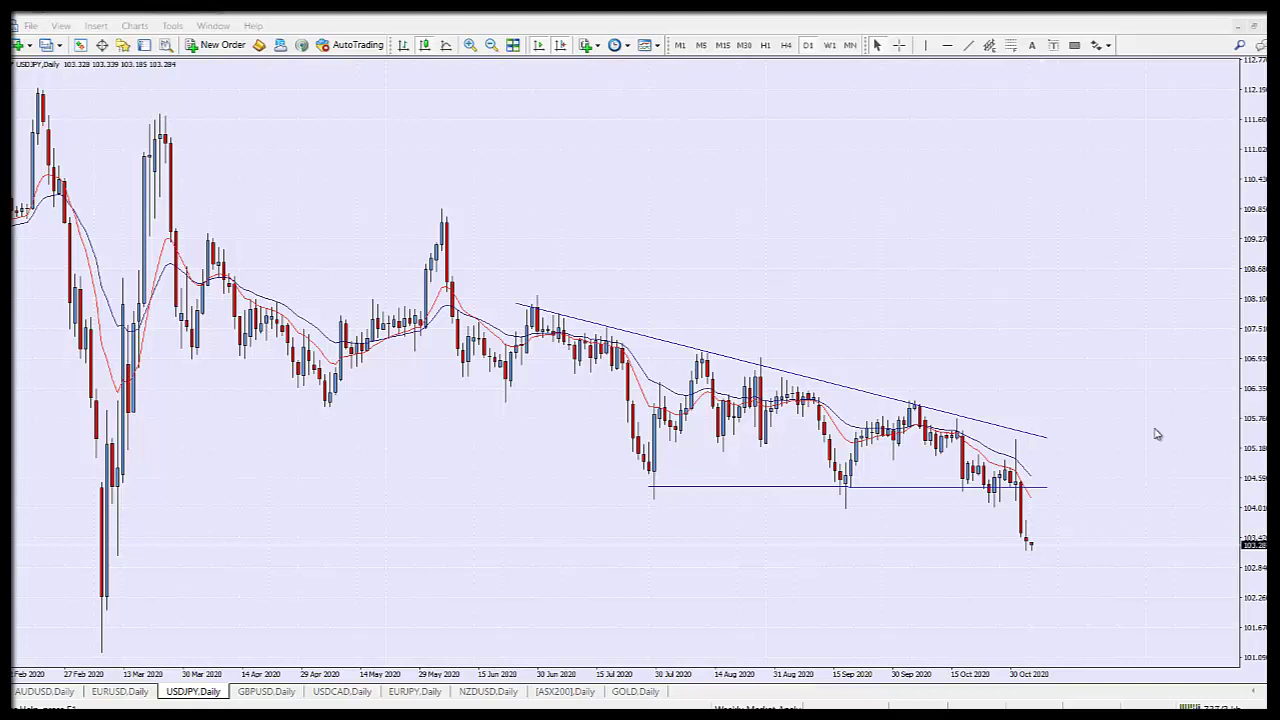
click(1052, 493)
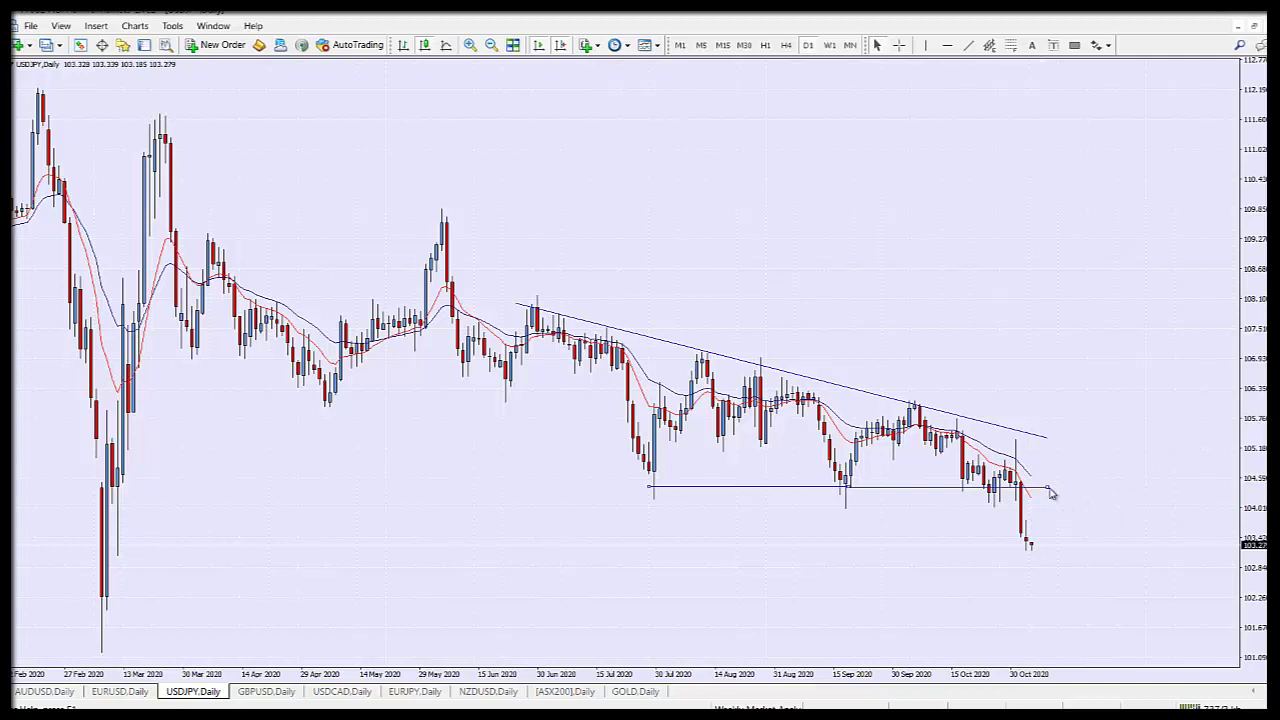
key(Delete)
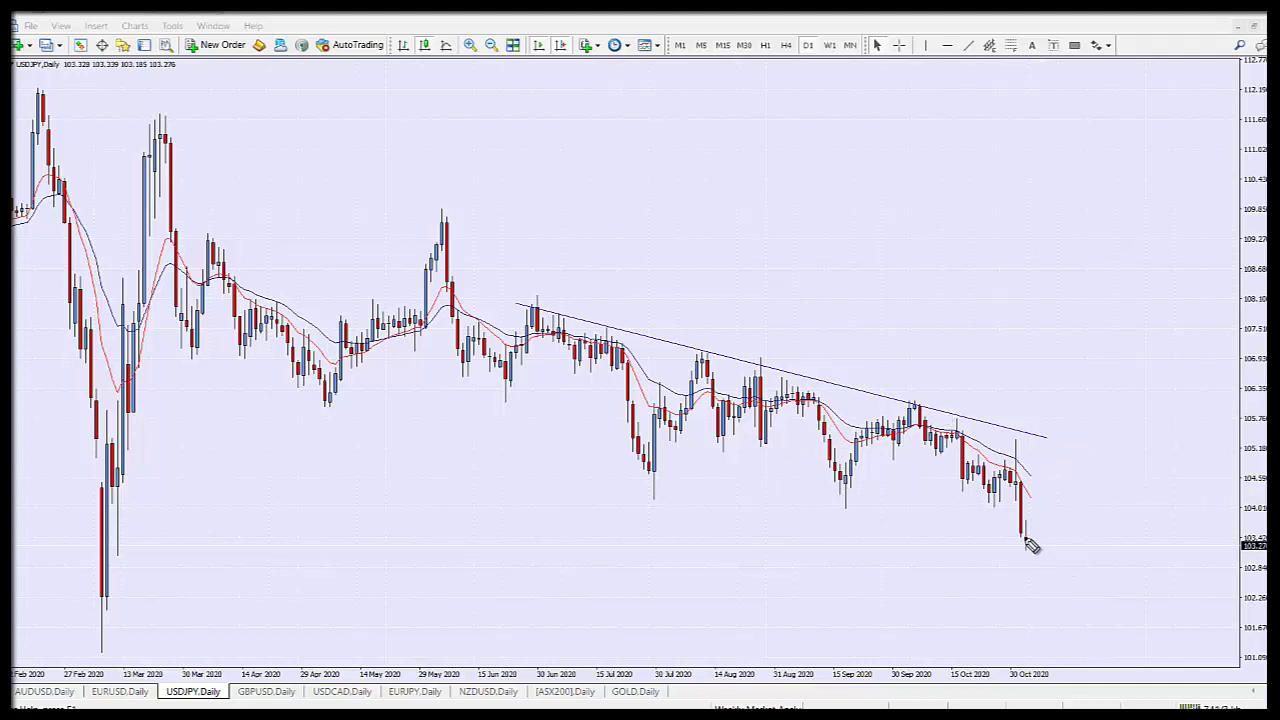
- Sketch and clear a freehand rebound with a downward arrow on USDJPY, and place a small rectangle at about 104.01 past the latest candle
mouse_move(1022, 520)
mouse_down()
mouse_move(1047, 563)
mouse_move(1068, 506)
mouse_move(1078, 530)
mouse_move(1067, 503)
mouse_move(1080, 531)
mouse_move(1084, 512)
mouse_move(1131, 614)
mouse_move(1131, 587)
mouse_up()
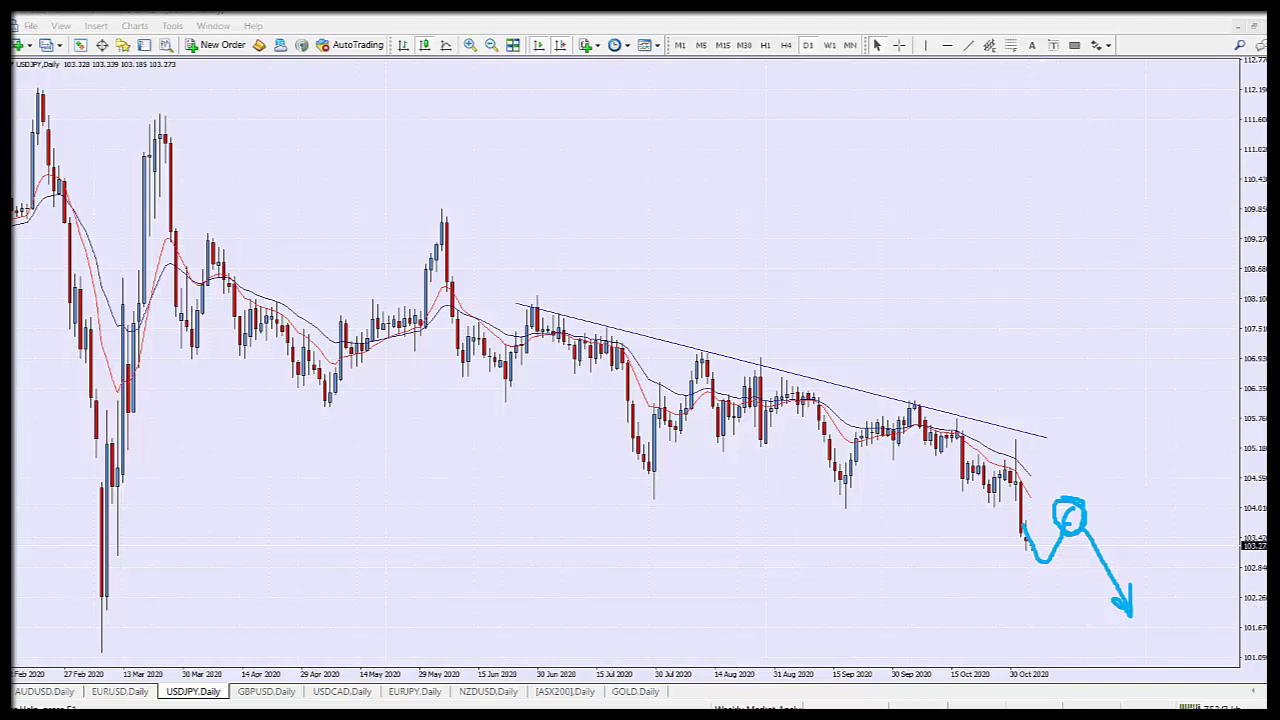
key(Escape)
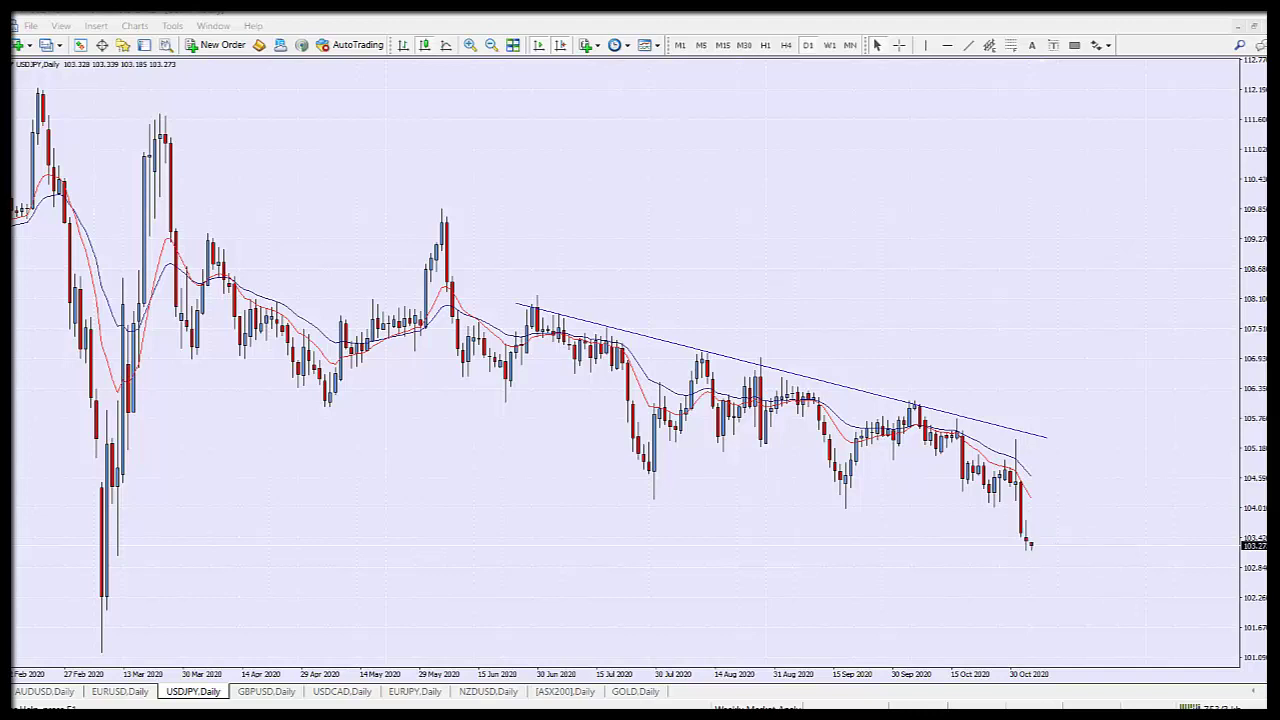
click(1074, 45)
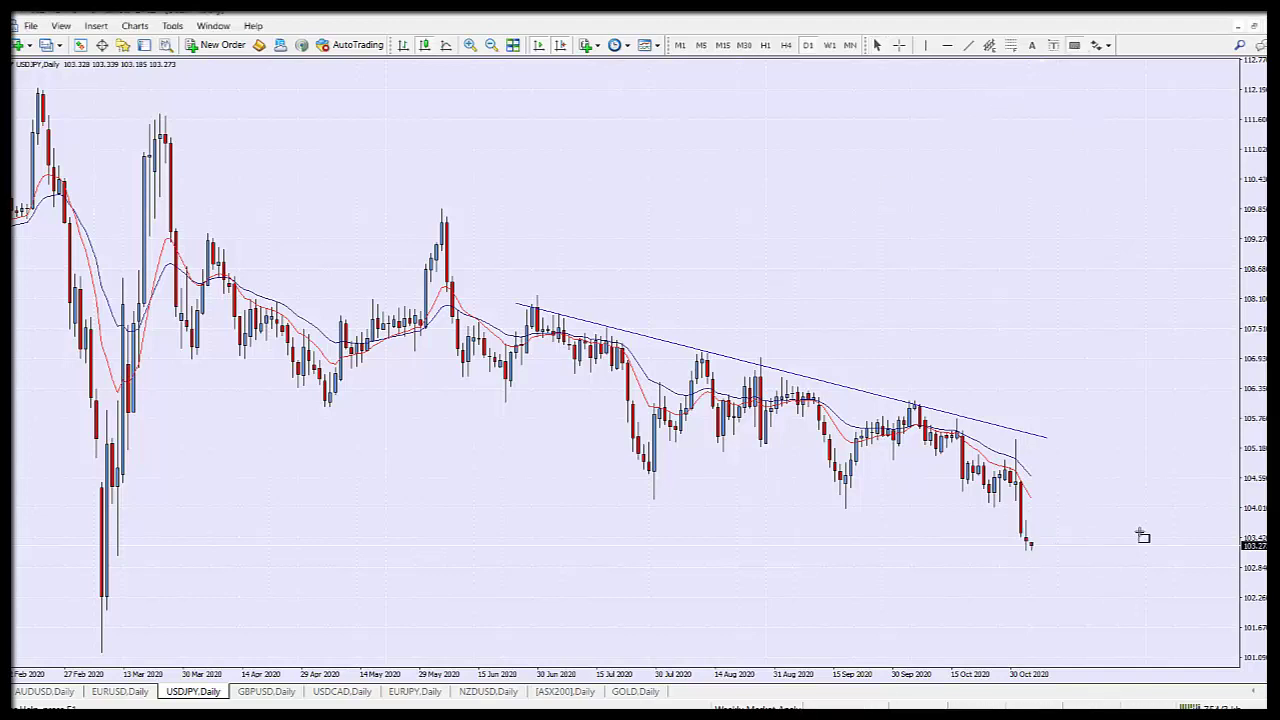
mouse_move(1057, 507)
mouse_down()
mouse_move(1078, 529)
mouse_move(1060, 513)
mouse_up()
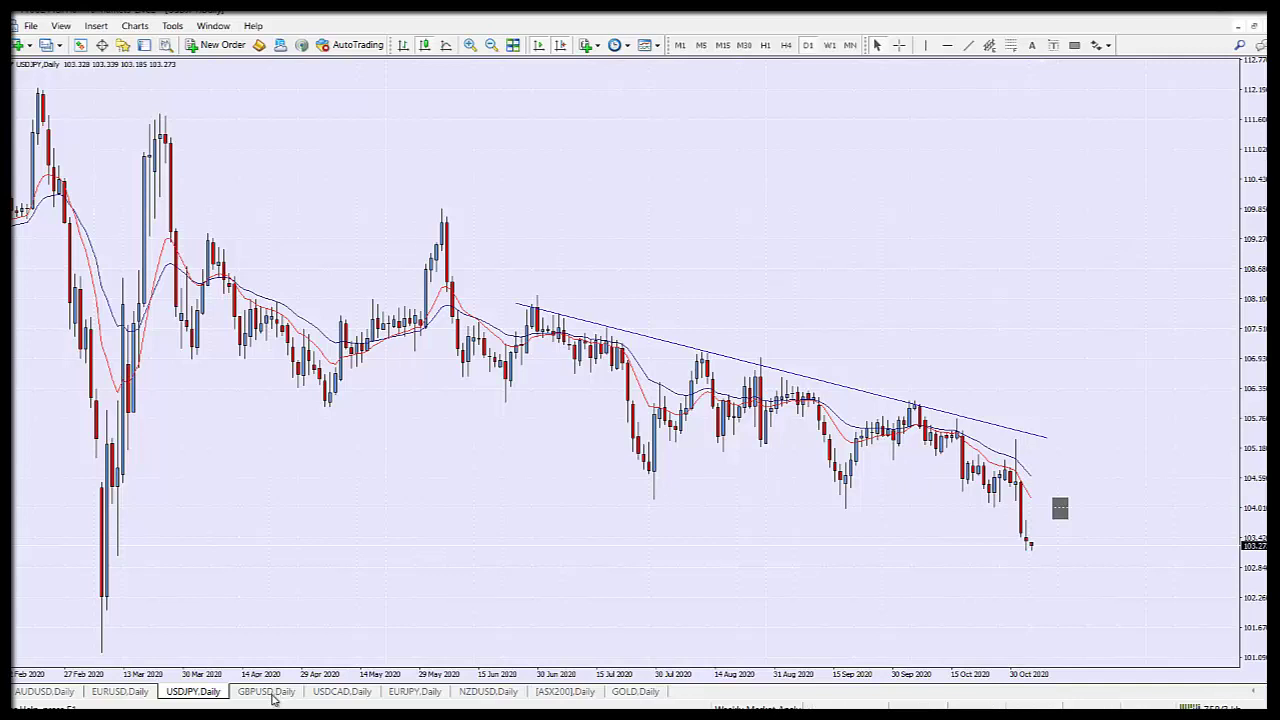
- Switch to the GBPUSD daily chart, temporarily circle the support line's rectangle with a rebound arrow, and delete that rectangle
click(255, 692)
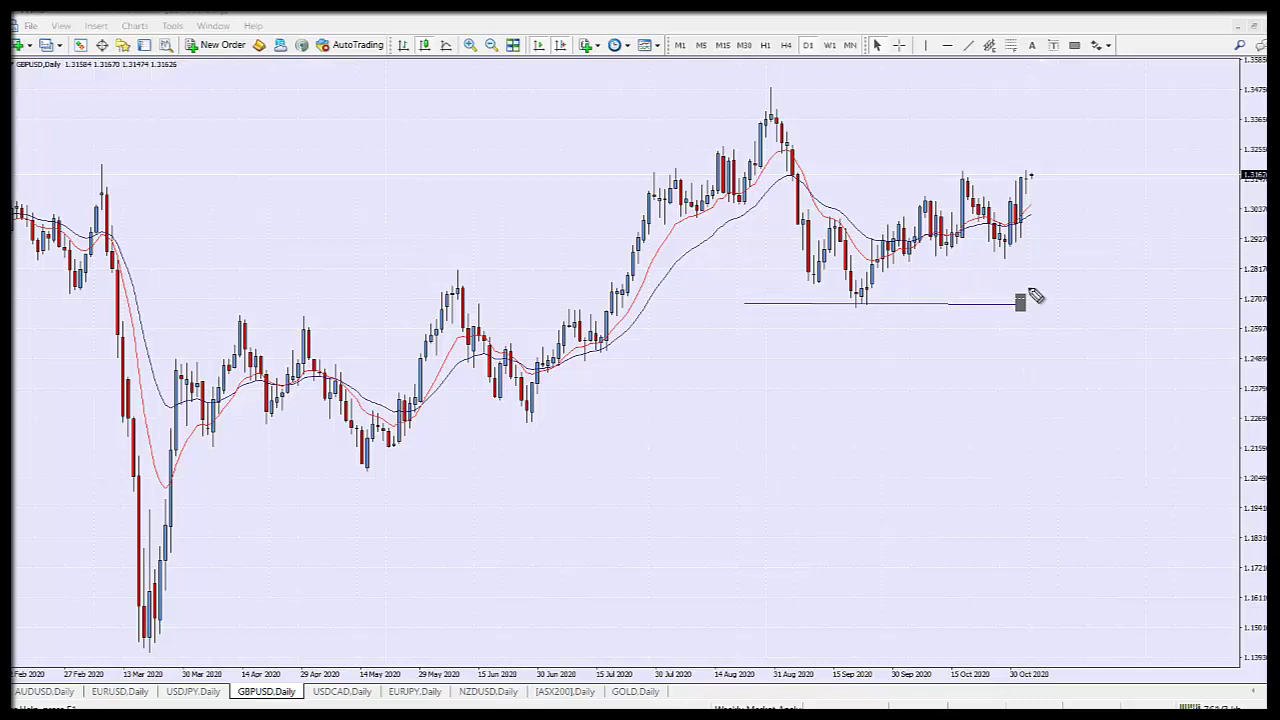
mouse_move(1010, 286)
mouse_down()
mouse_move(988, 318)
mouse_move(1010, 366)
mouse_up()
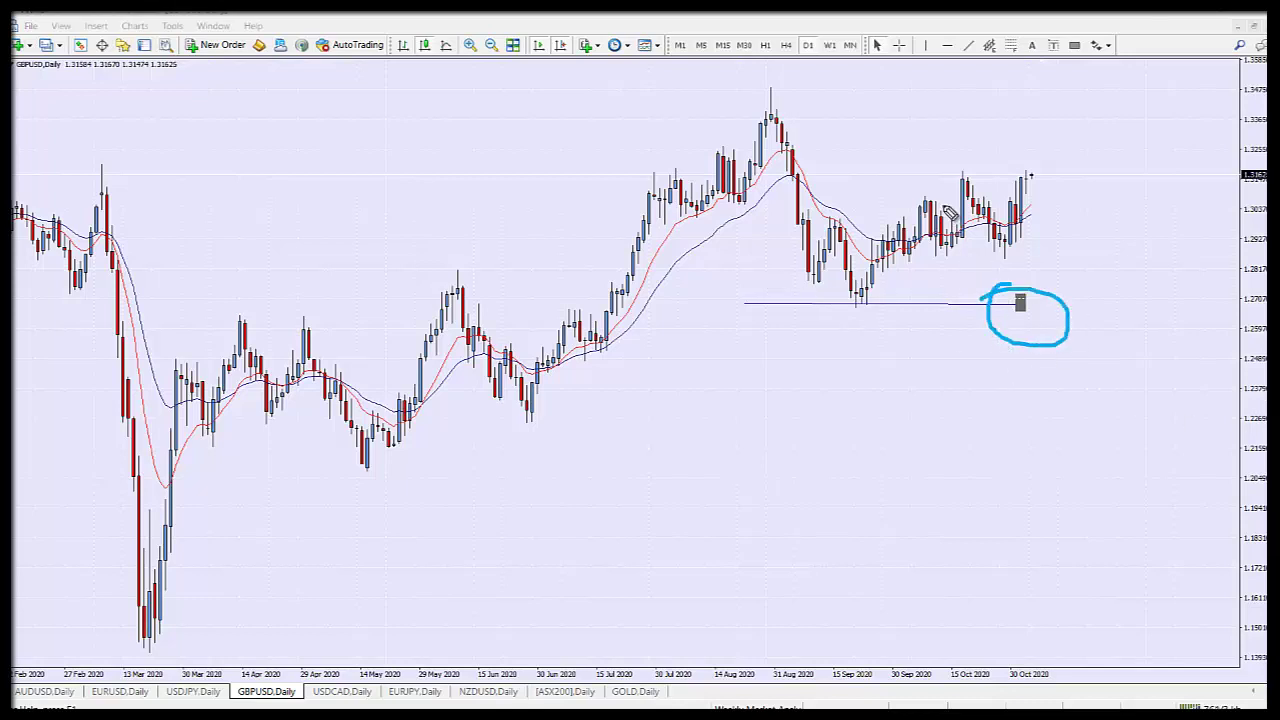
mouse_move(953, 203)
mouse_down()
mouse_move(1008, 235)
mouse_move(1025, 303)
mouse_move(1063, 217)
mouse_move(1069, 238)
mouse_up()
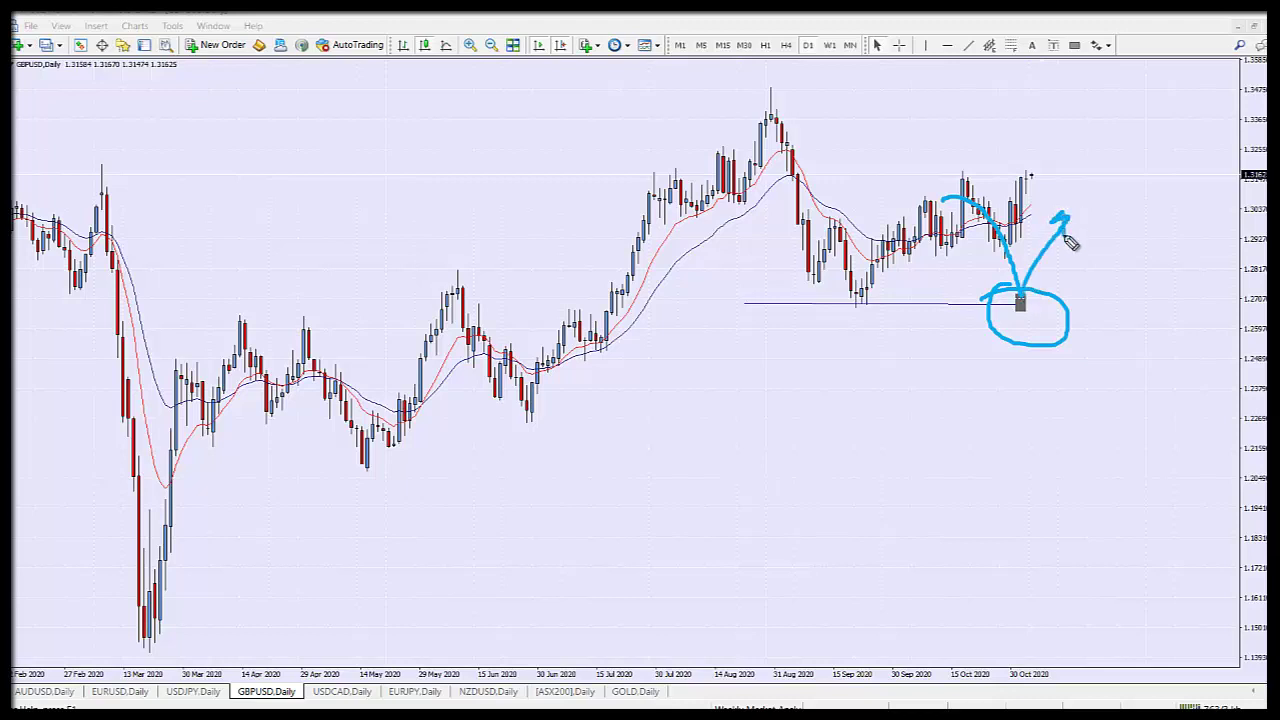
key(Escape)
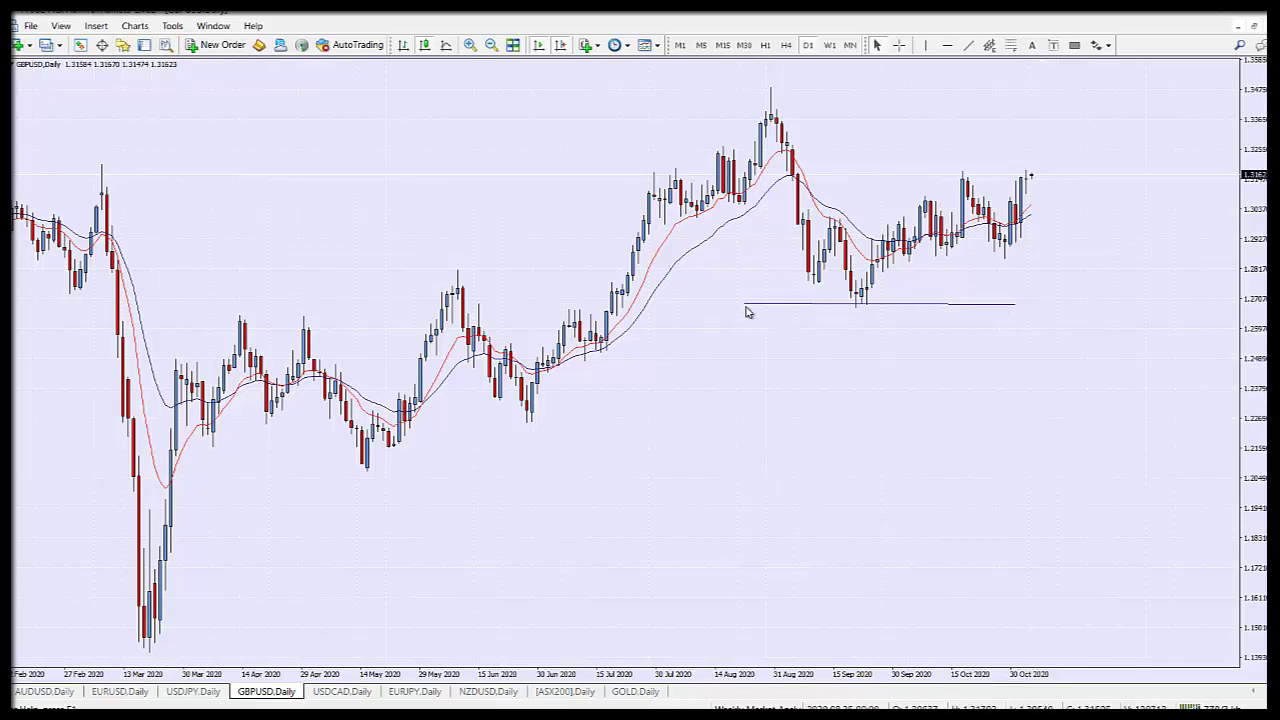
- Reposition GBPUSD's horizontal support line as a rising trendline under the lows from mid-May 2020, extended past the latest candle to about 1.31
drag(745, 306, 345, 471)
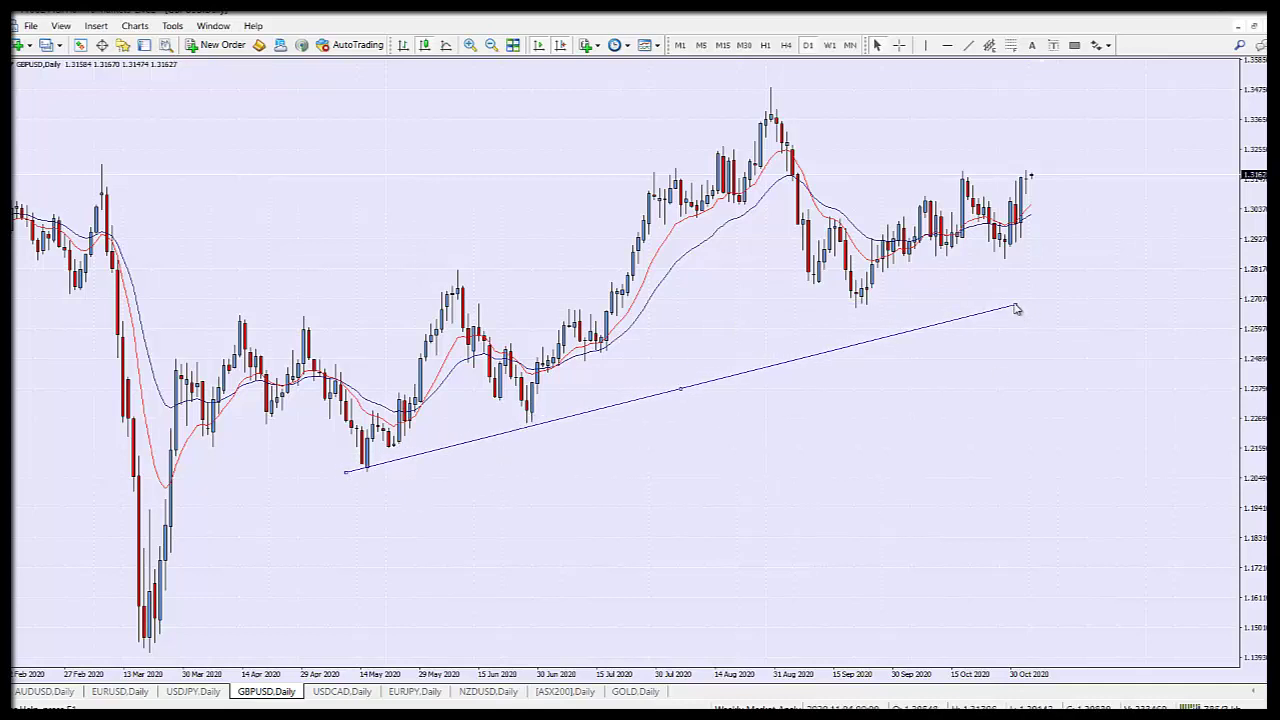
drag(1015, 304, 1196, 189)
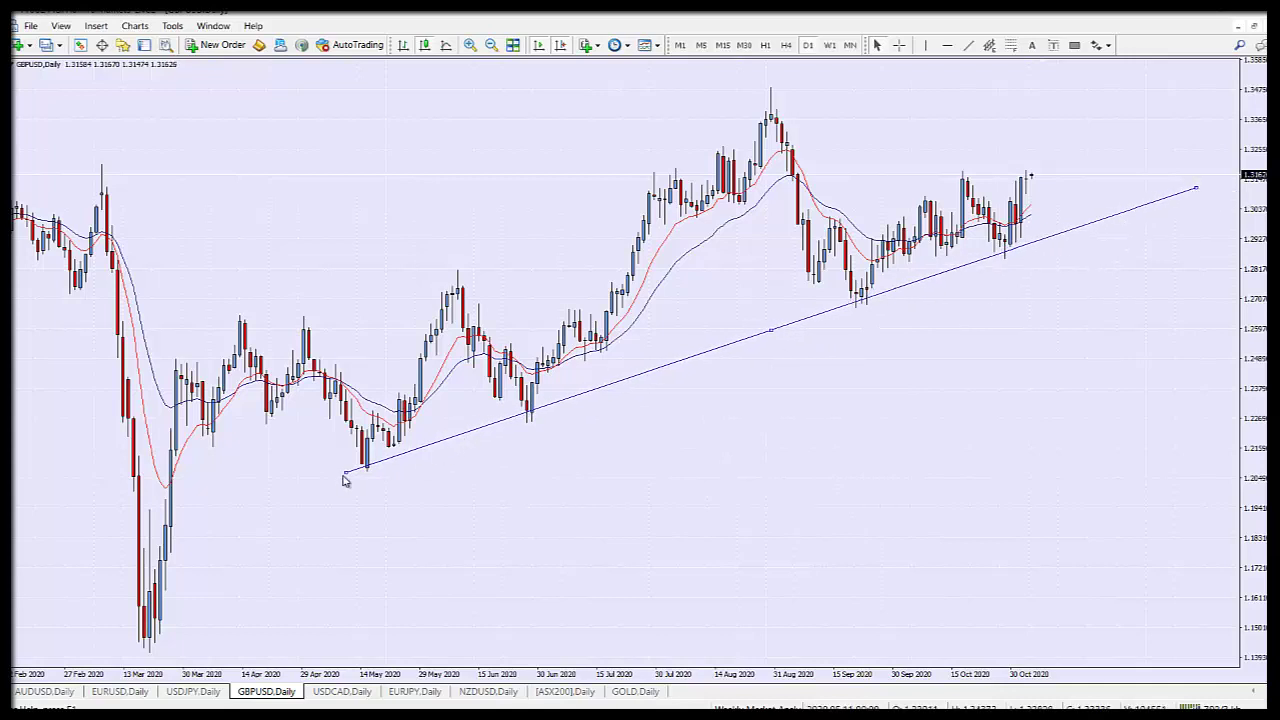
drag(345, 472, 343, 486)
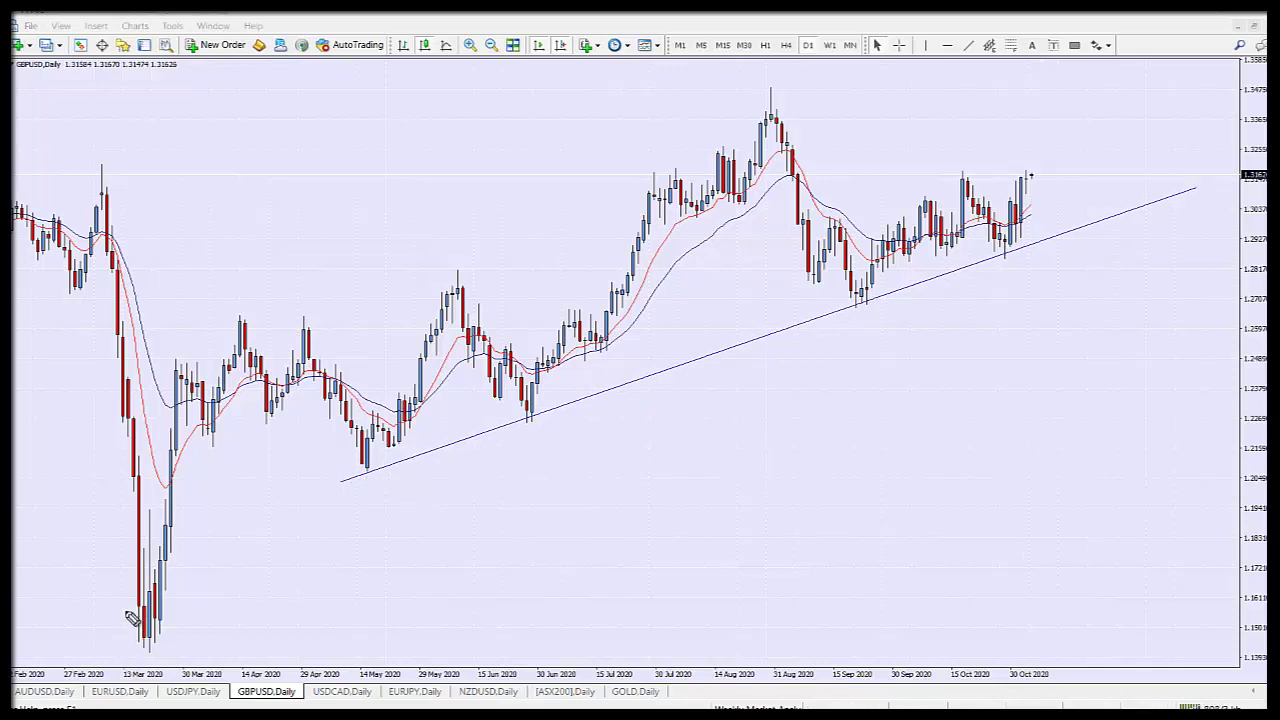
- Temporarily circle GBPUSD's March 2020 low, and draw a horizontal resistance line at about 1.34 from the highest peak past the latest candle
mouse_move(131, 606)
mouse_down()
mouse_move(197, 657)
mouse_move(136, 640)
mouse_up()
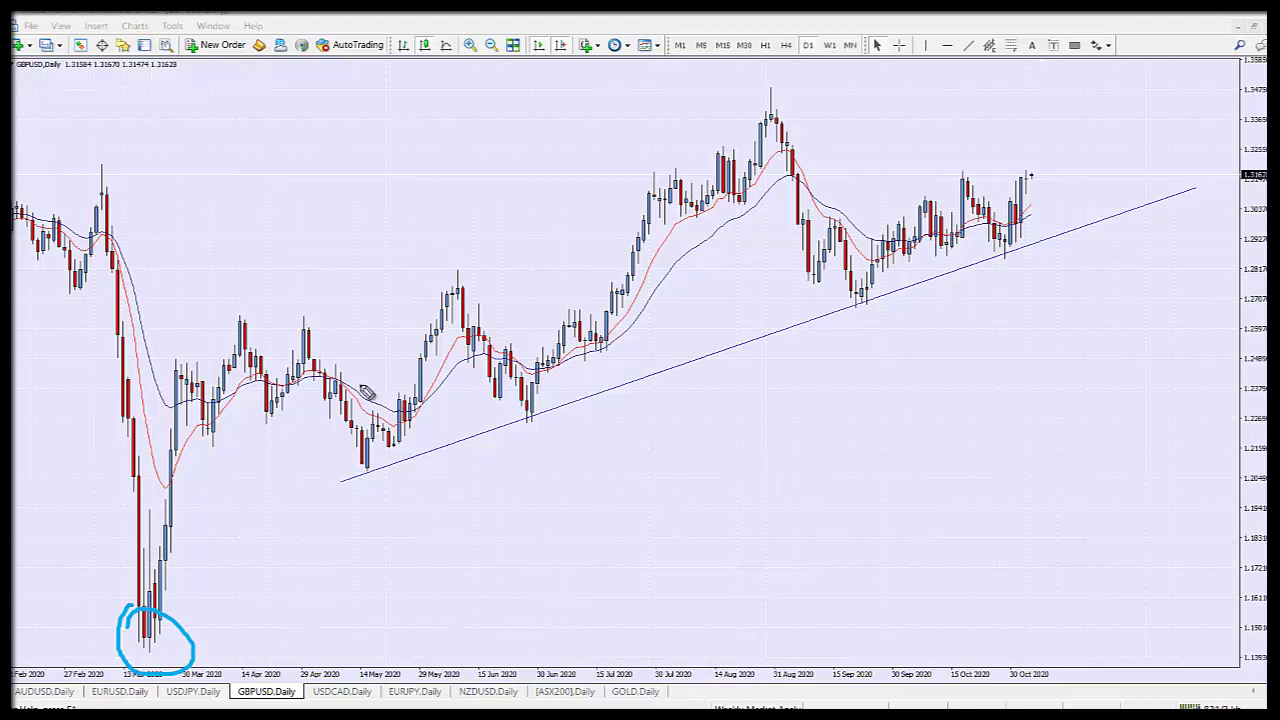
key(ctrl+z)
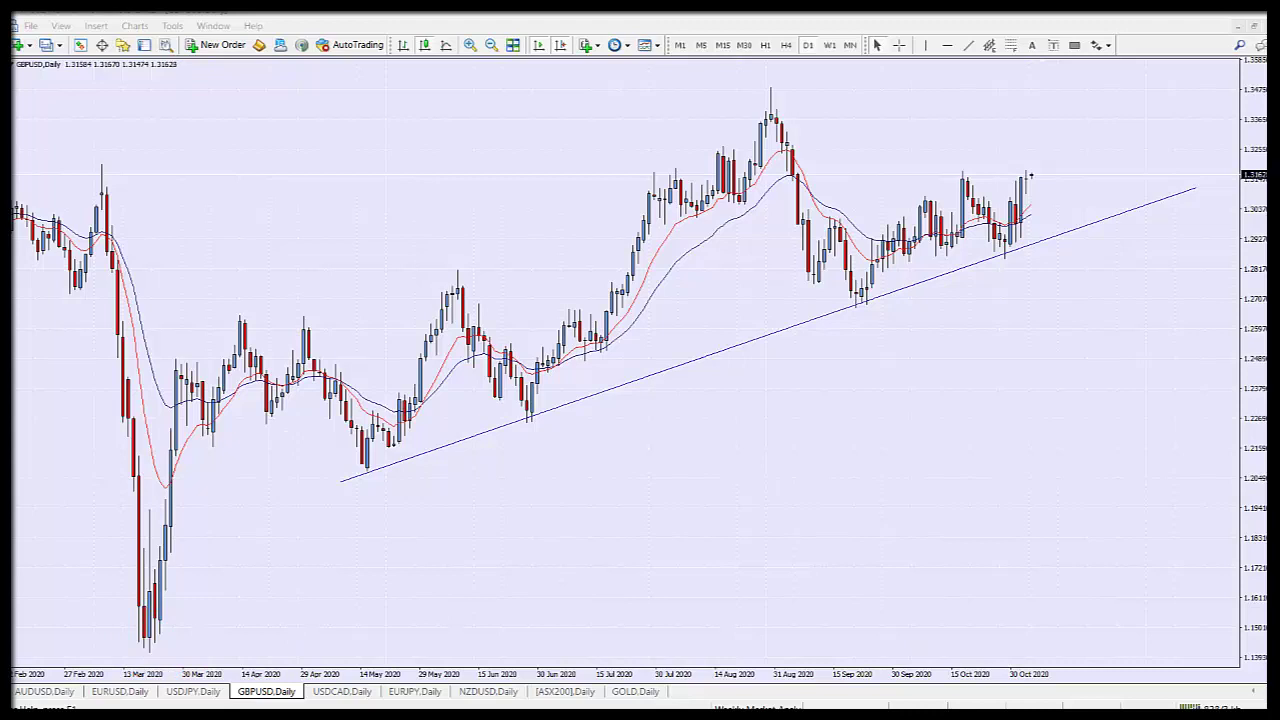
click(968, 45)
drag(728, 110, 1150, 111)
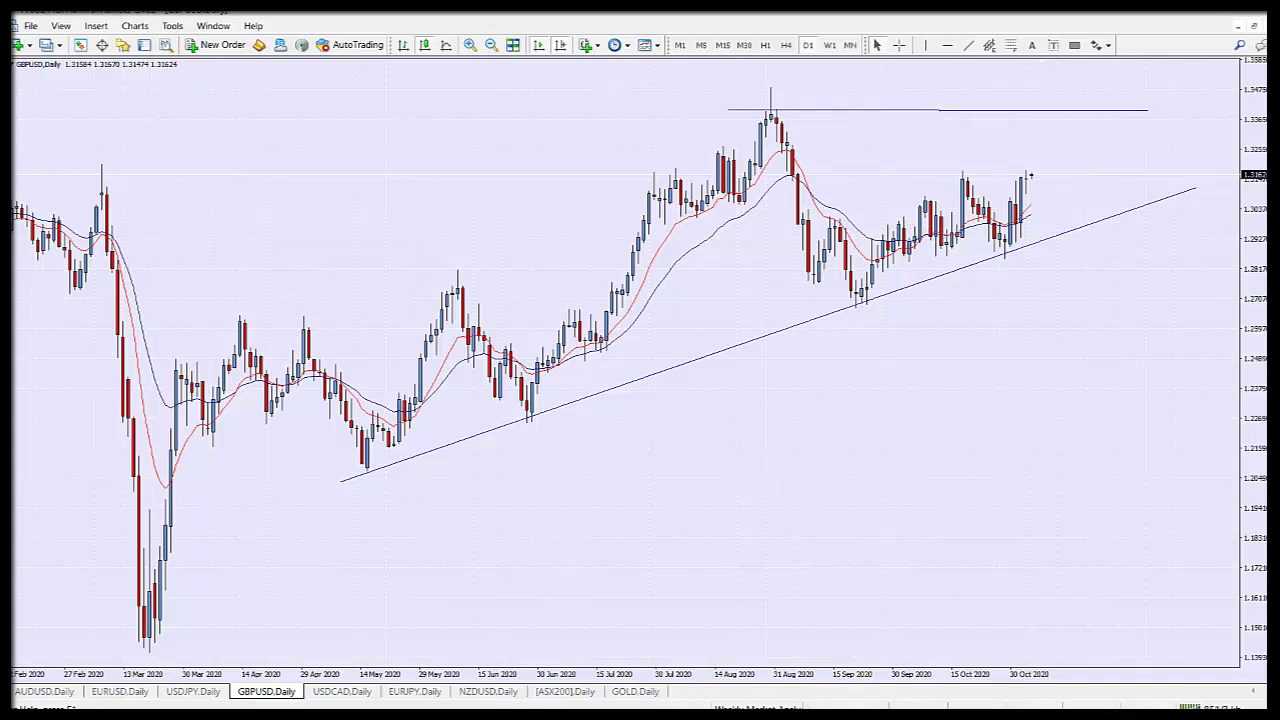
- Circle GBPUSD's peak at the resistance line, sketch a pullback to the rising trendline with an upward arrow, and clear the markup
mouse_move(776, 96)
mouse_down()
mouse_move(788, 120)
mouse_move(774, 97)
mouse_up()
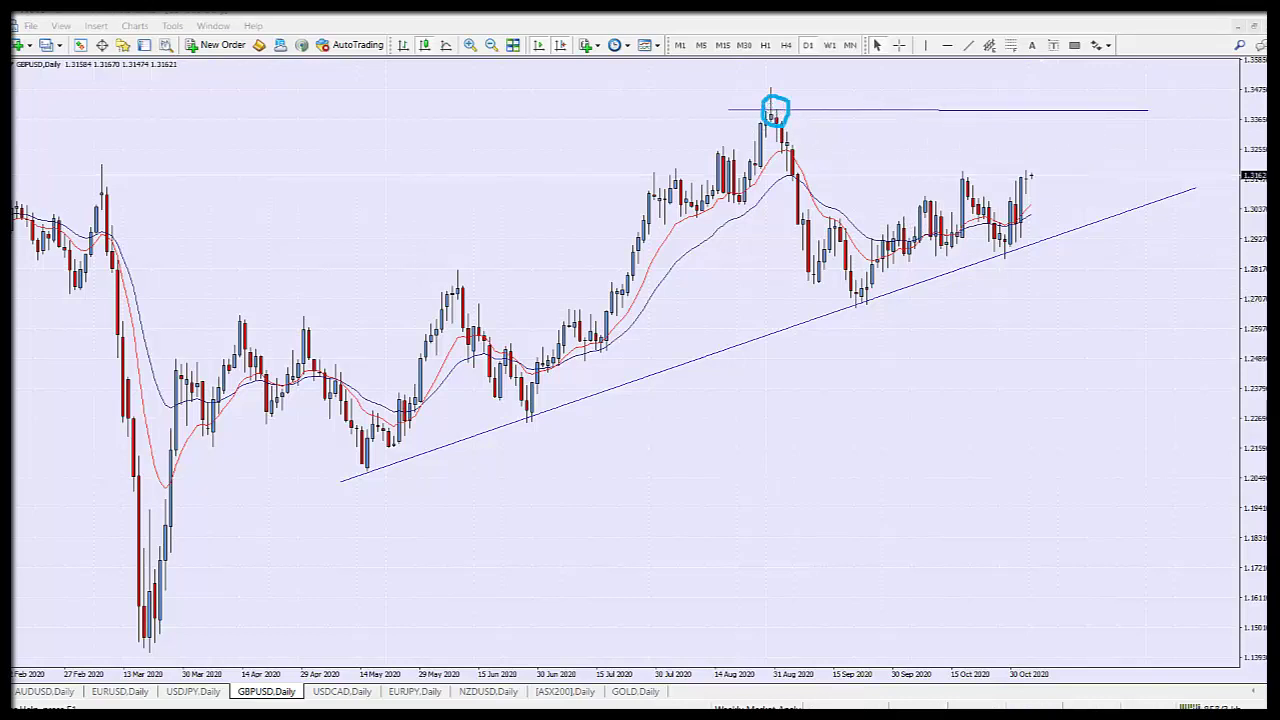
key(ctrl+z)
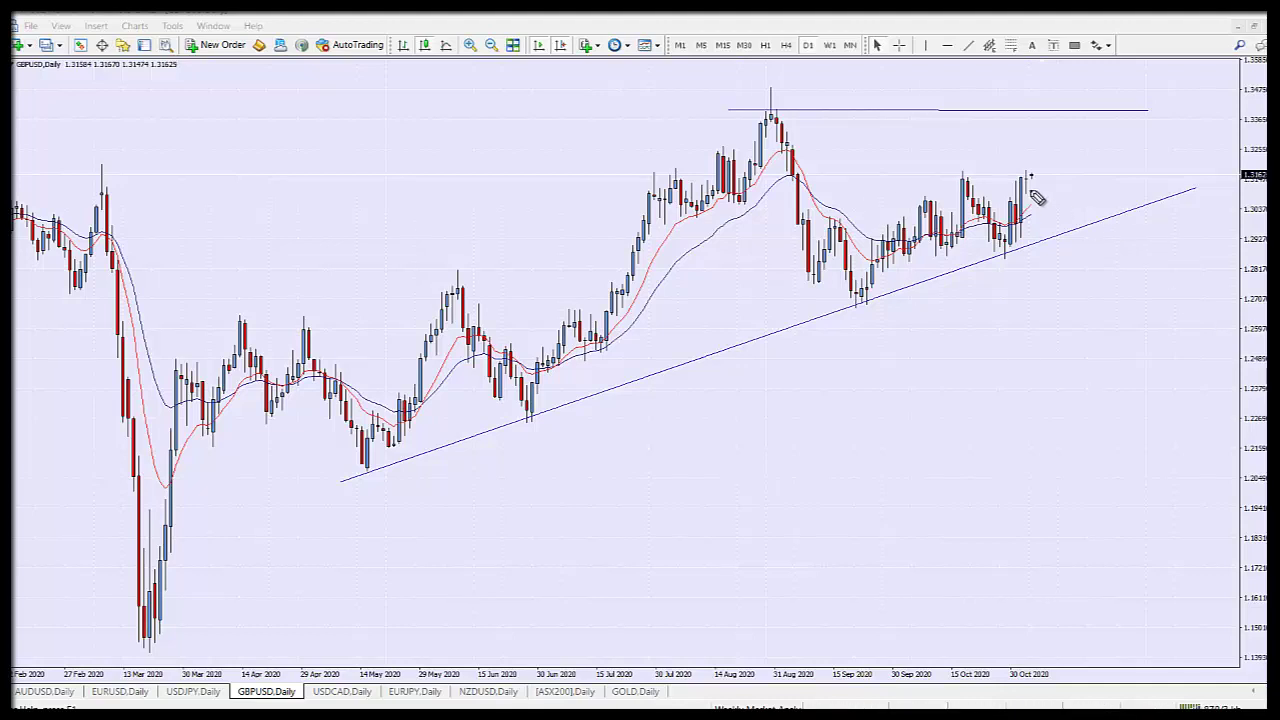
mouse_move(1028, 176)
mouse_down()
mouse_move(1089, 206)
mouse_move(1094, 222)
mouse_move(1122, 163)
mouse_move(1137, 172)
mouse_up()
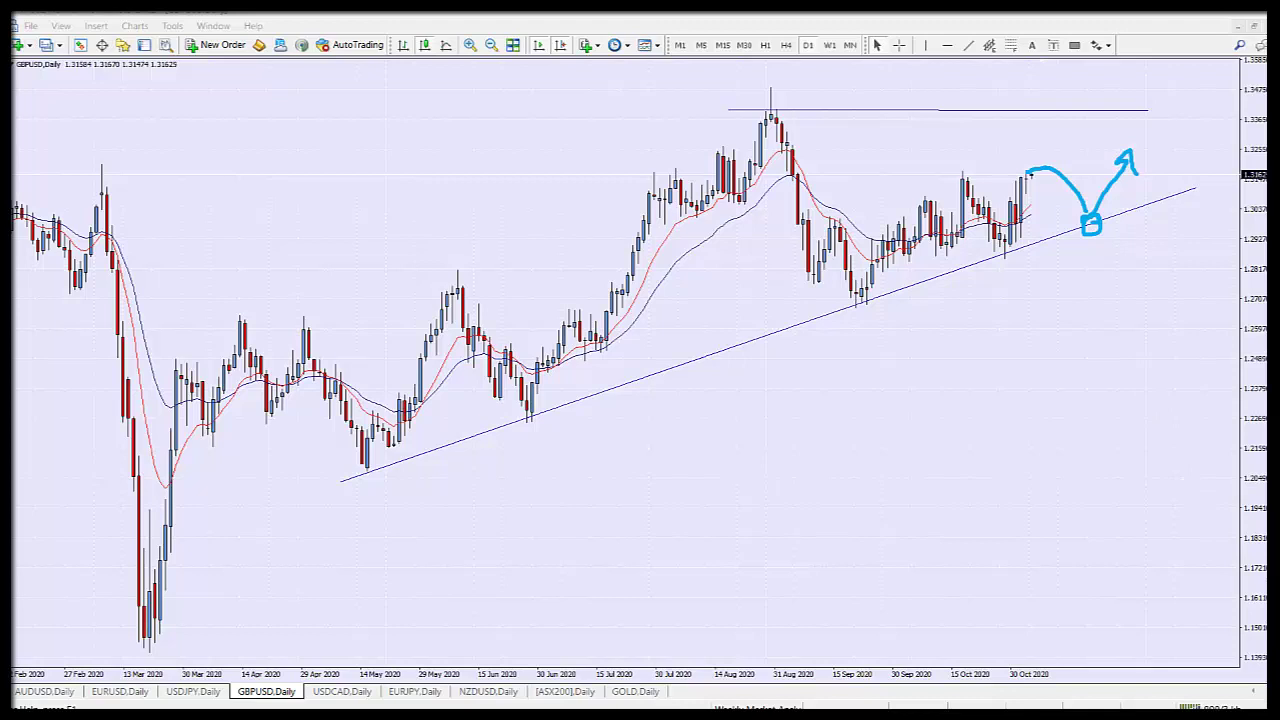
key(Escape)
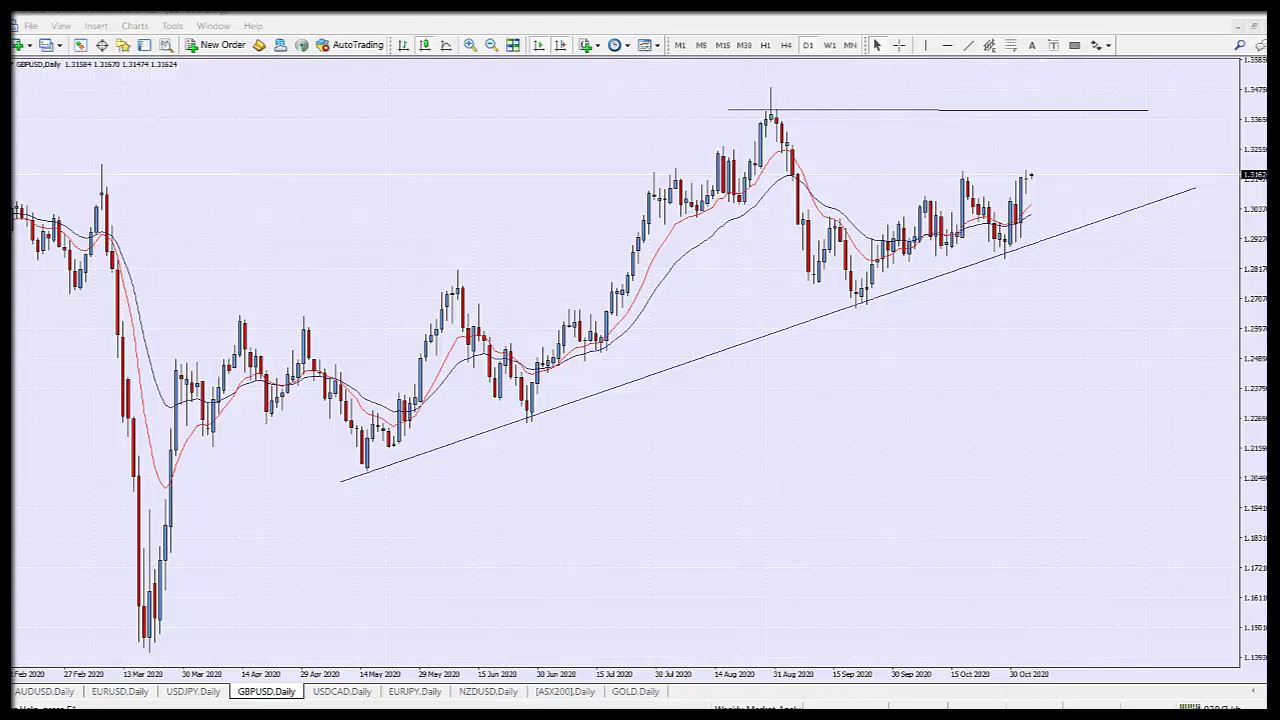
- Switch to the USDCAD daily chart, circle the candles rejecting the descending trendline with a downward freehand arrow, and clear the markup
click(340, 692)
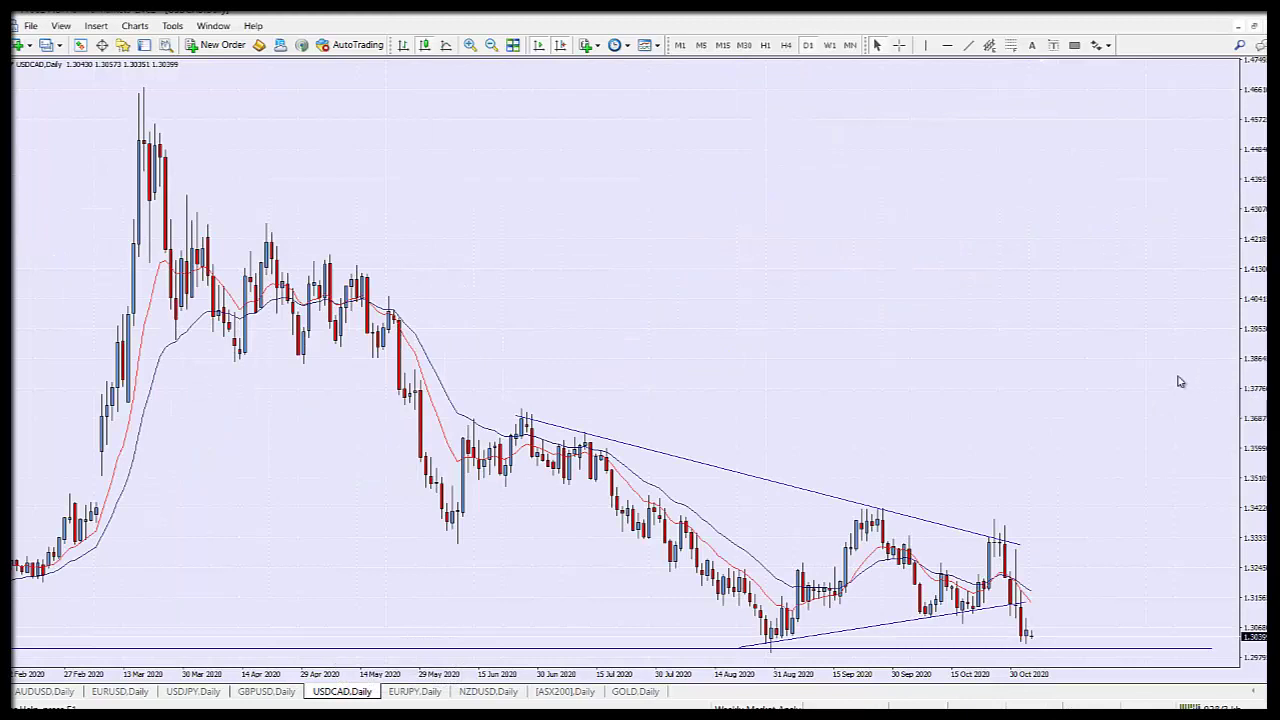
click(471, 46)
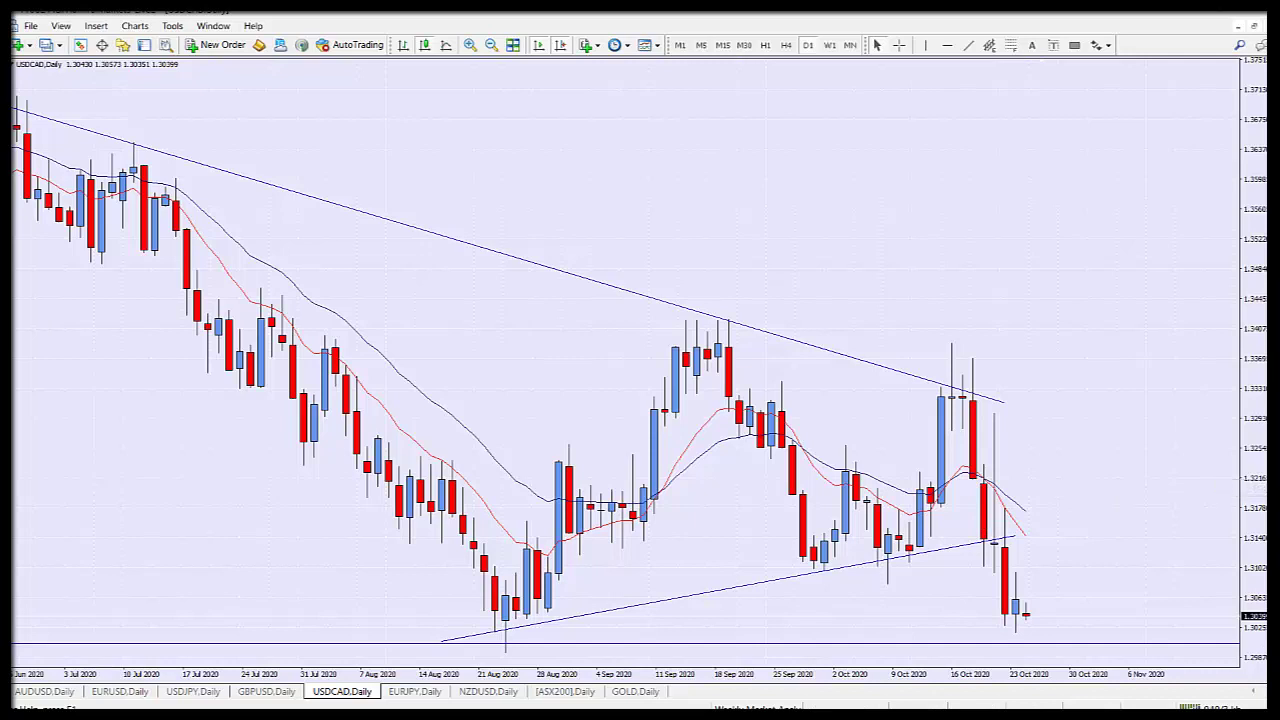
mouse_move(948, 338)
mouse_down()
mouse_move(944, 422)
mouse_move(962, 446)
mouse_move(978, 400)
mouse_move(952, 340)
mouse_up()
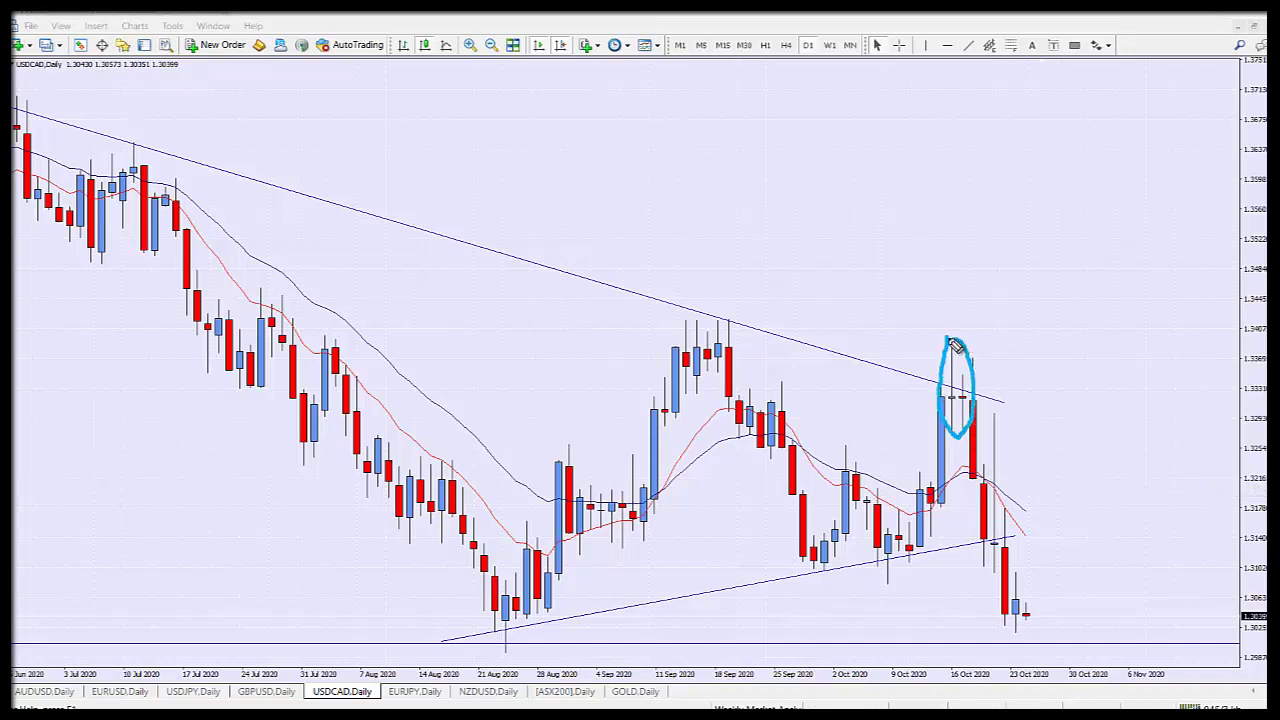
mouse_move(968, 432)
mouse_down()
mouse_move(1036, 562)
mouse_move(1045, 536)
mouse_up()
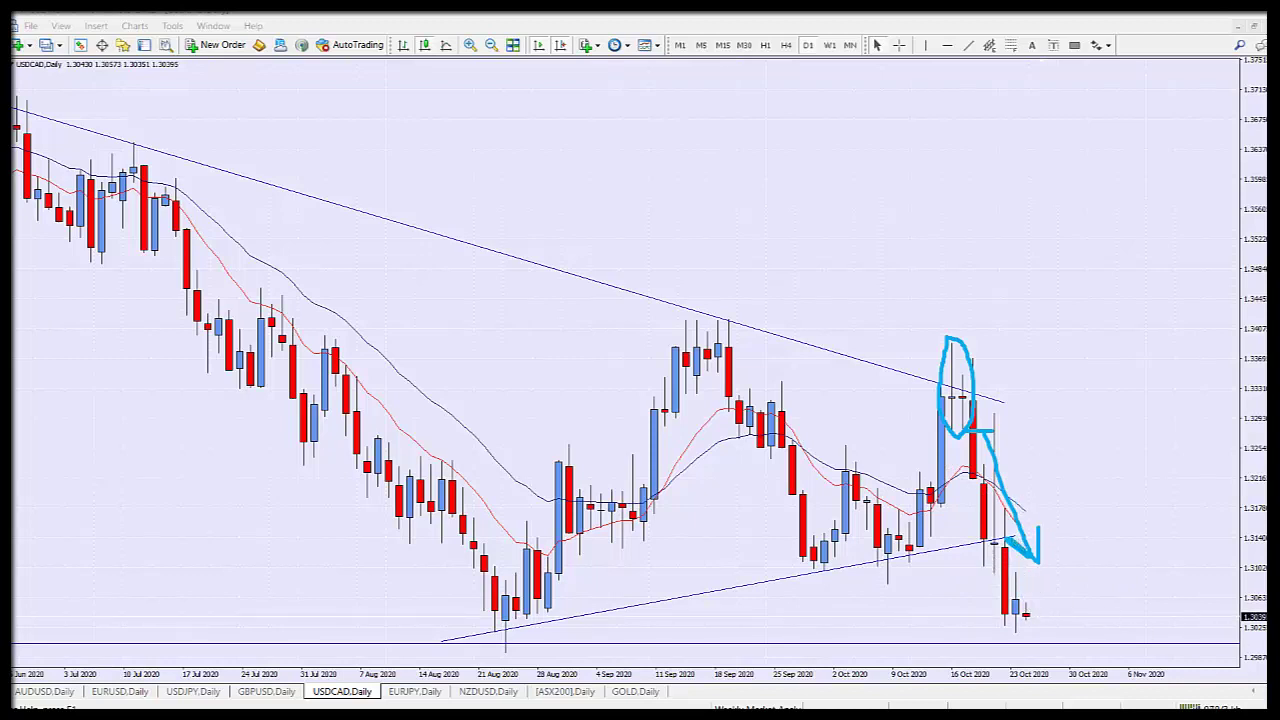
key(Escape)
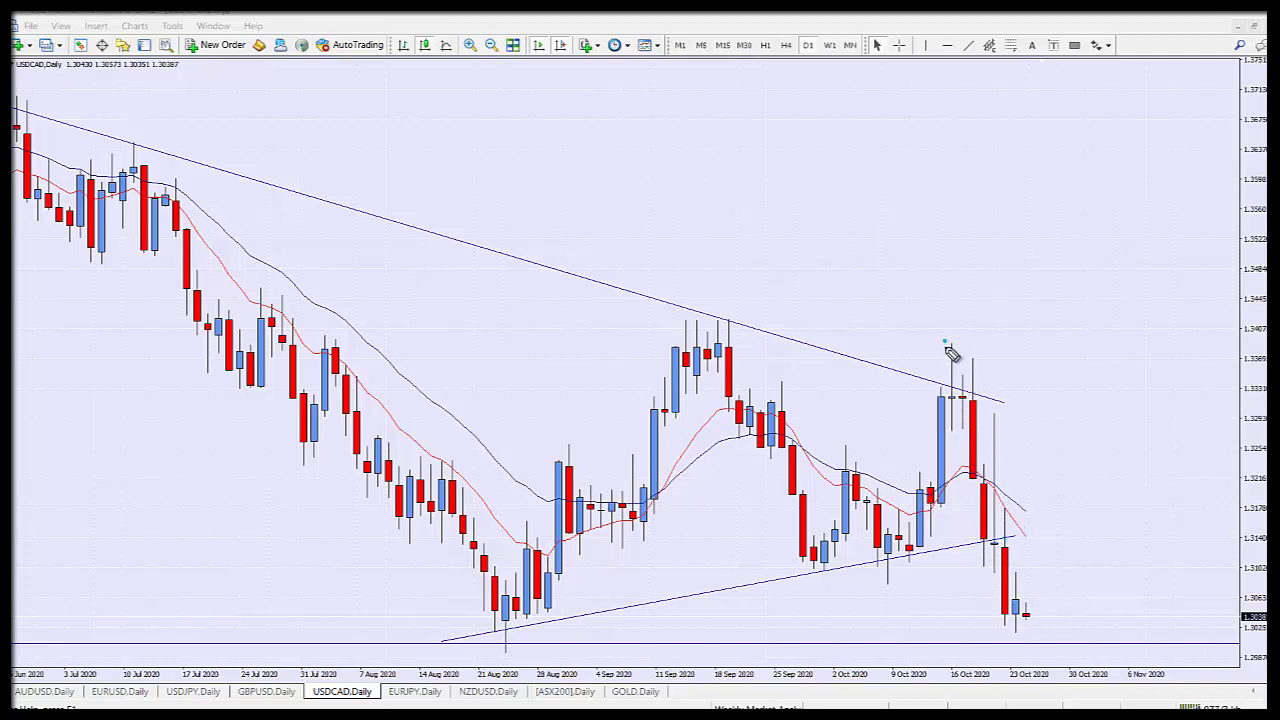
- Circle USDCAD's trendline rejection again, sketch two successive downward arrows ending below the horizontal support line, and clear the markup
mouse_move(945, 343)
mouse_down()
mouse_move(940, 416)
mouse_move(970, 440)
mouse_move(977, 360)
mouse_move(935, 350)
mouse_up()
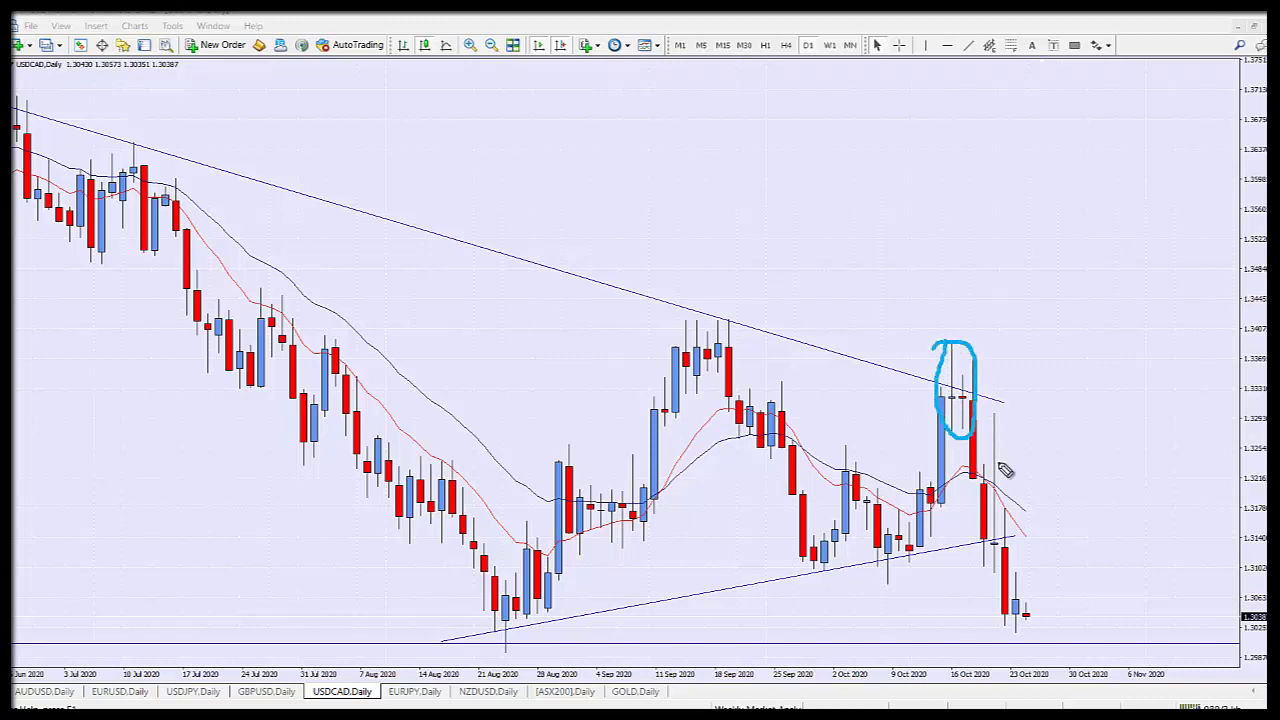
mouse_move(988, 444)
mouse_down()
mouse_move(1032, 578)
mouse_move(1038, 548)
mouse_up()
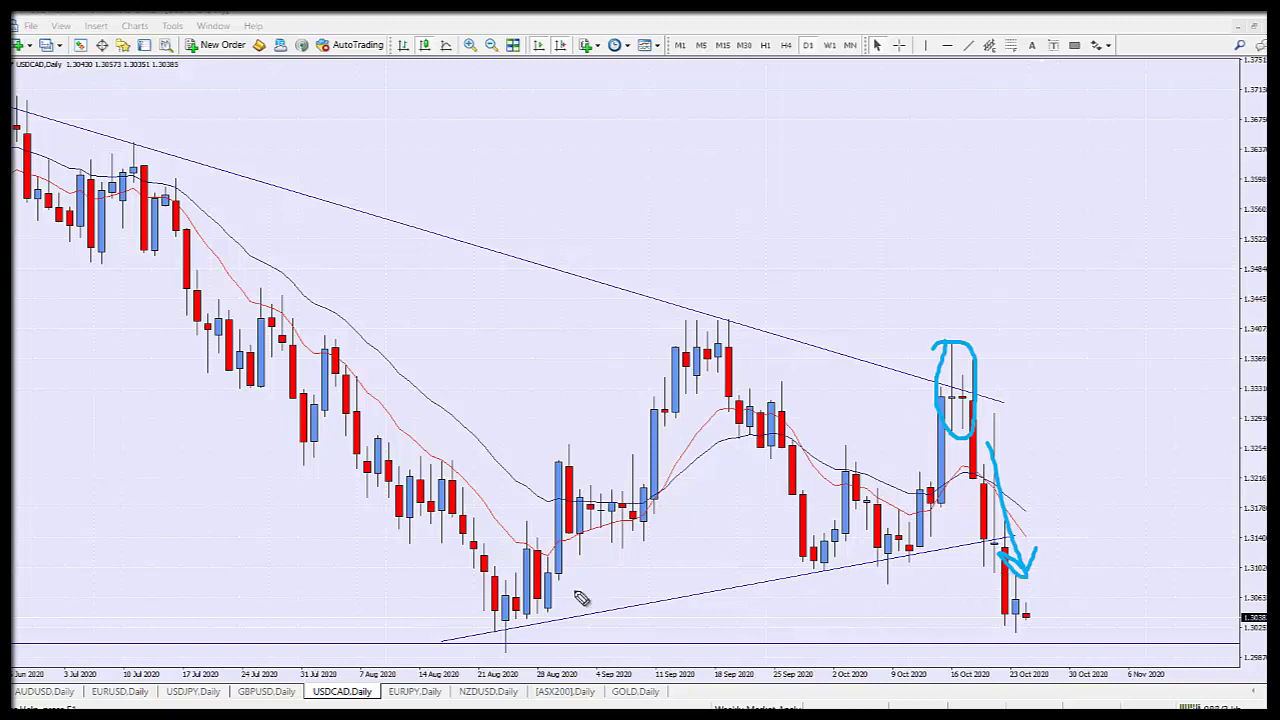
mouse_move(1054, 572)
mouse_down()
mouse_move(1094, 680)
mouse_move(1104, 652)
mouse_up()
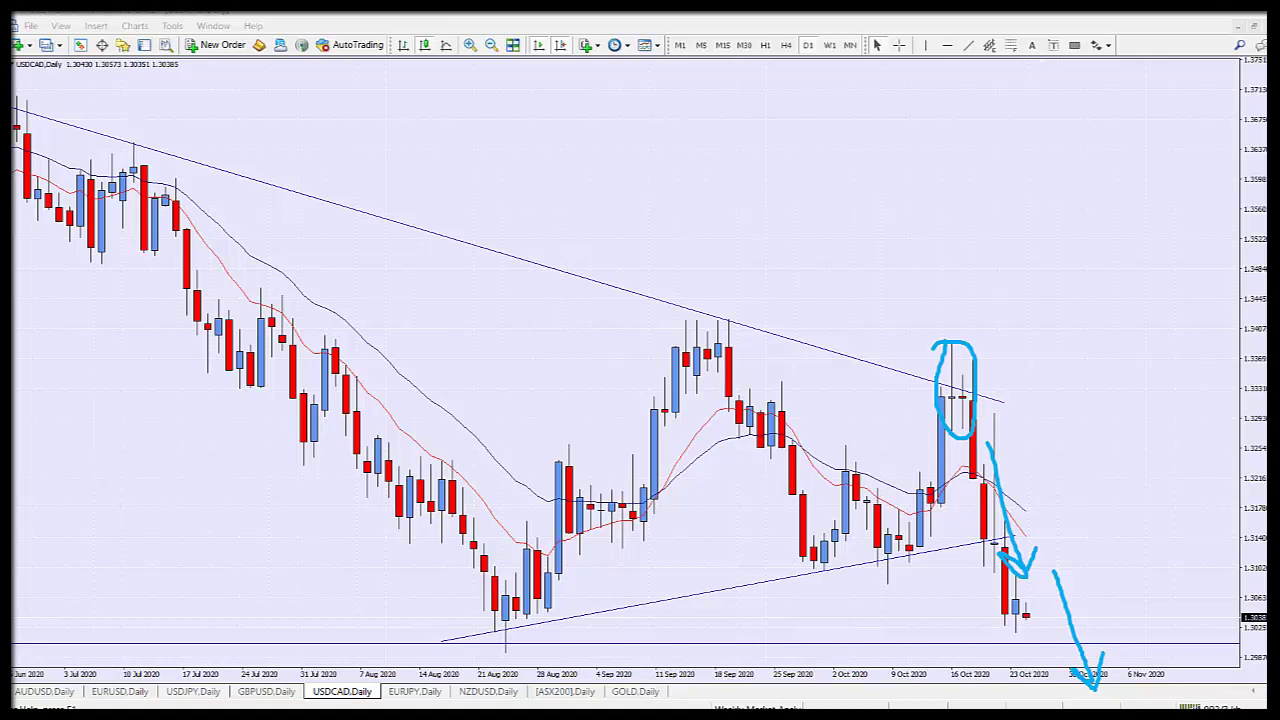
key(Escape)
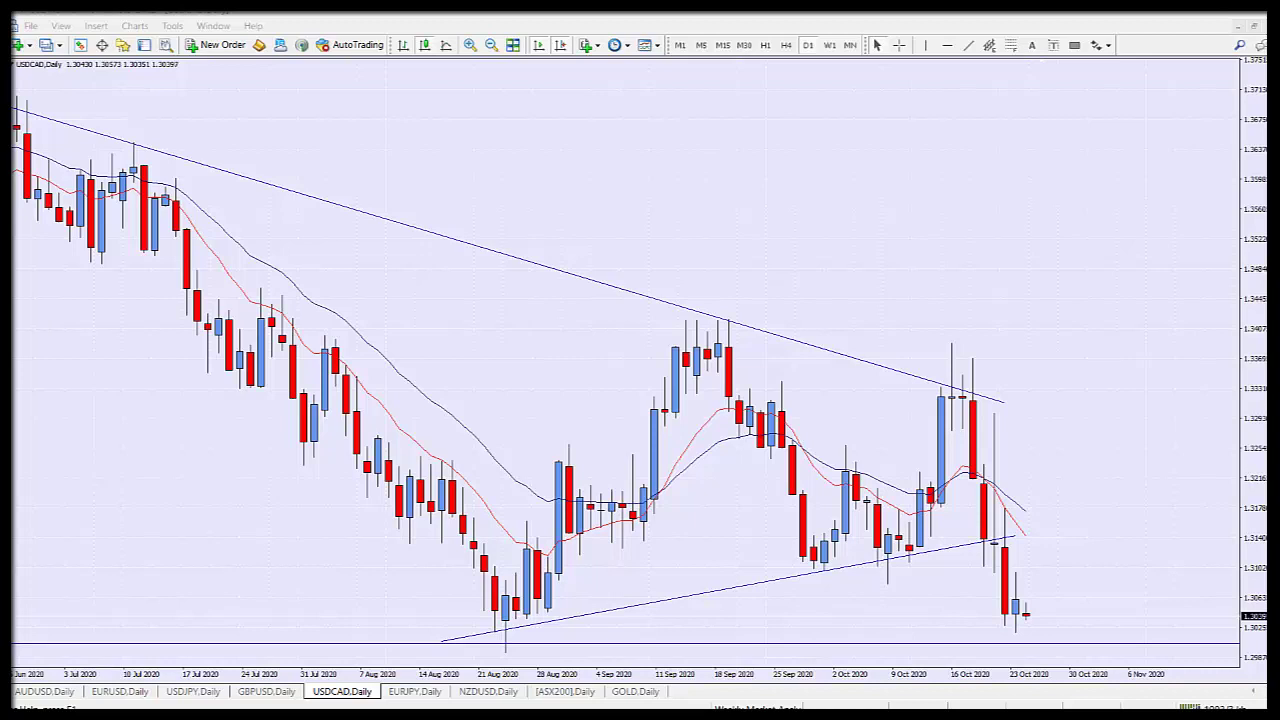
- Change the USDCAD chart to the weekly timeframe in the zoomed-out view
click(491, 45)
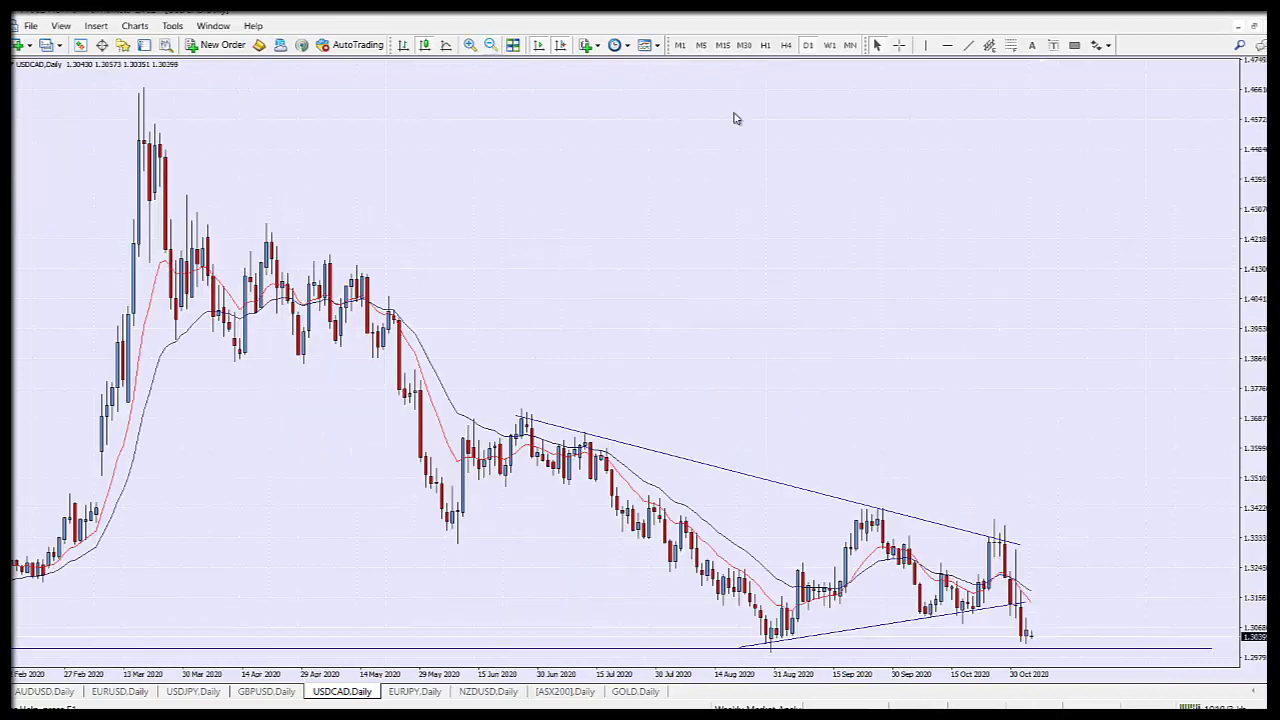
click(830, 46)
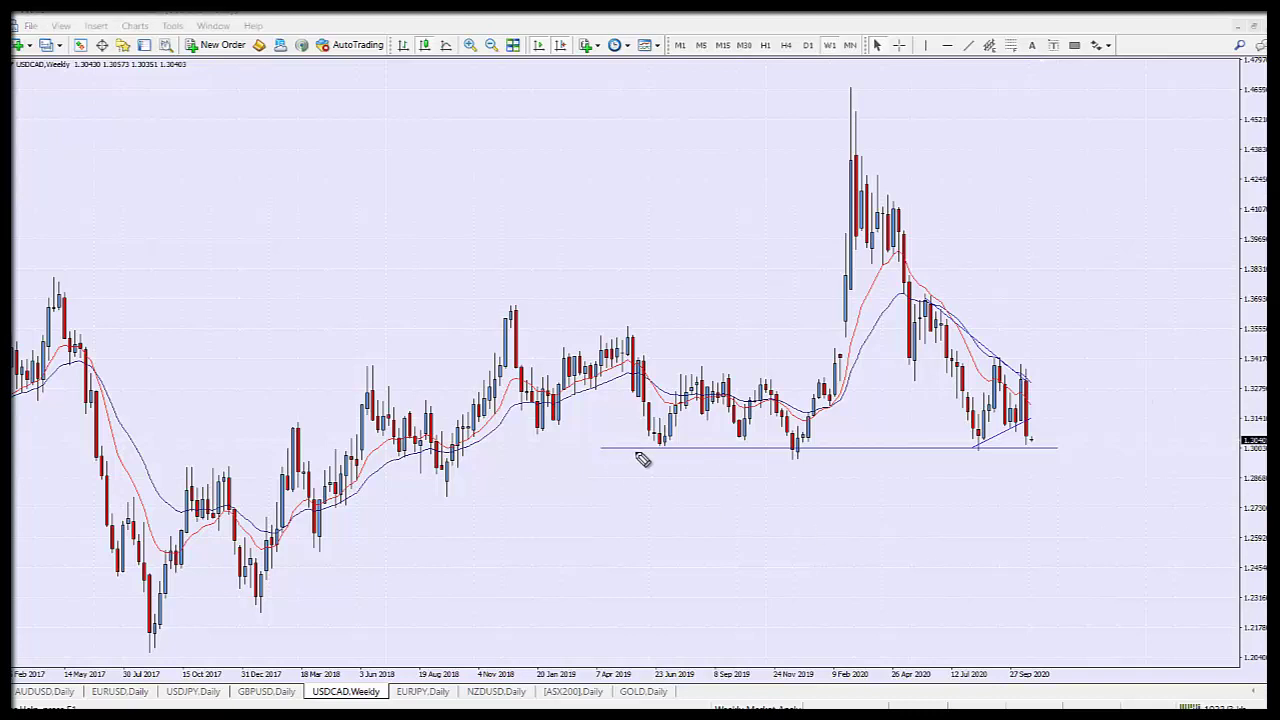
- Underline USDCAD's weekly lows along the horizontal support line, sketch an upward arrow from the latest price, and clear the markup
drag(766, 463, 806, 463)
mouse_move(952, 463)
mouse_down()
mouse_move(1051, 460)
mouse_move(871, 474)
mouse_up()
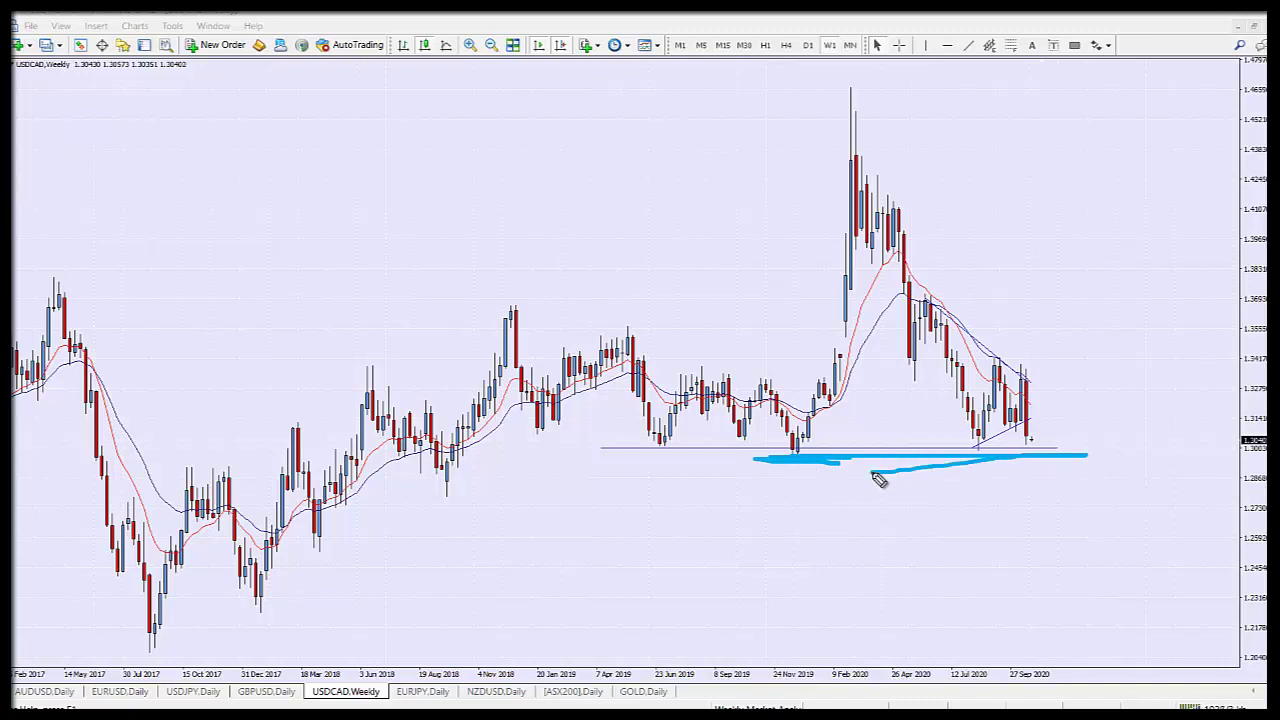
mouse_move(657, 457)
mouse_down()
mouse_move(1048, 457)
mouse_move(1104, 370)
mouse_move(1113, 400)
mouse_up()
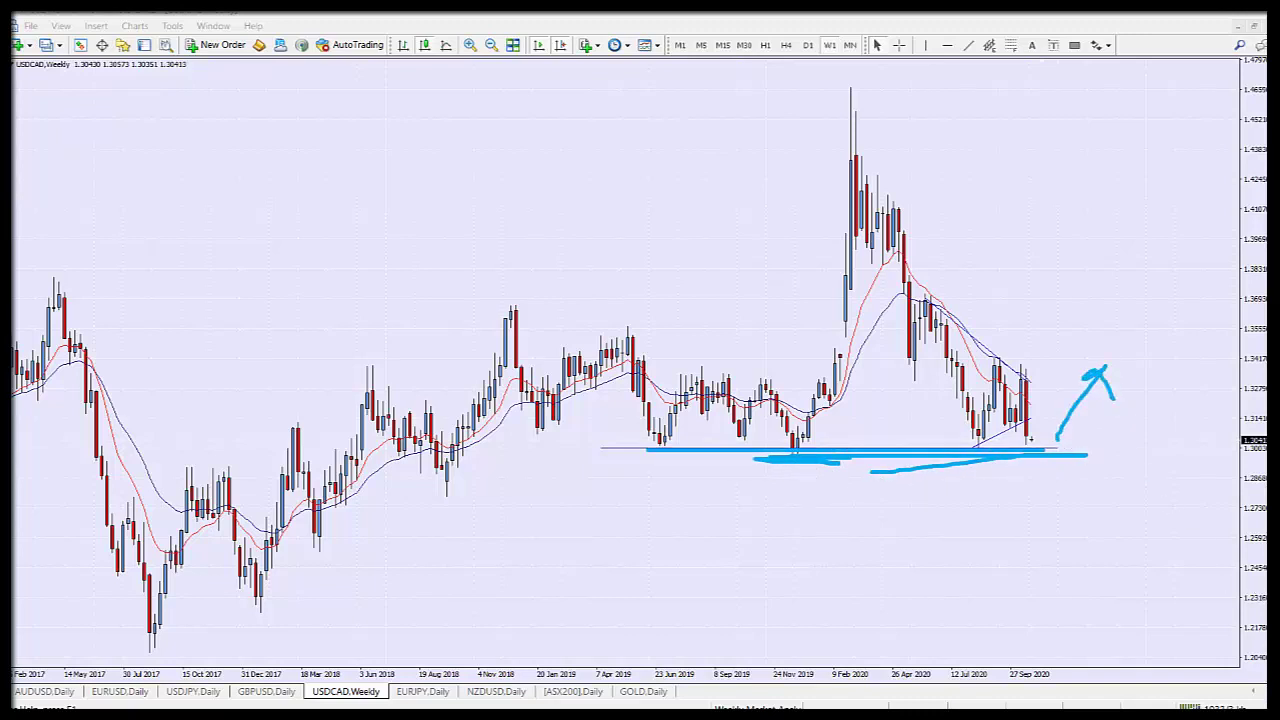
key(Escape)
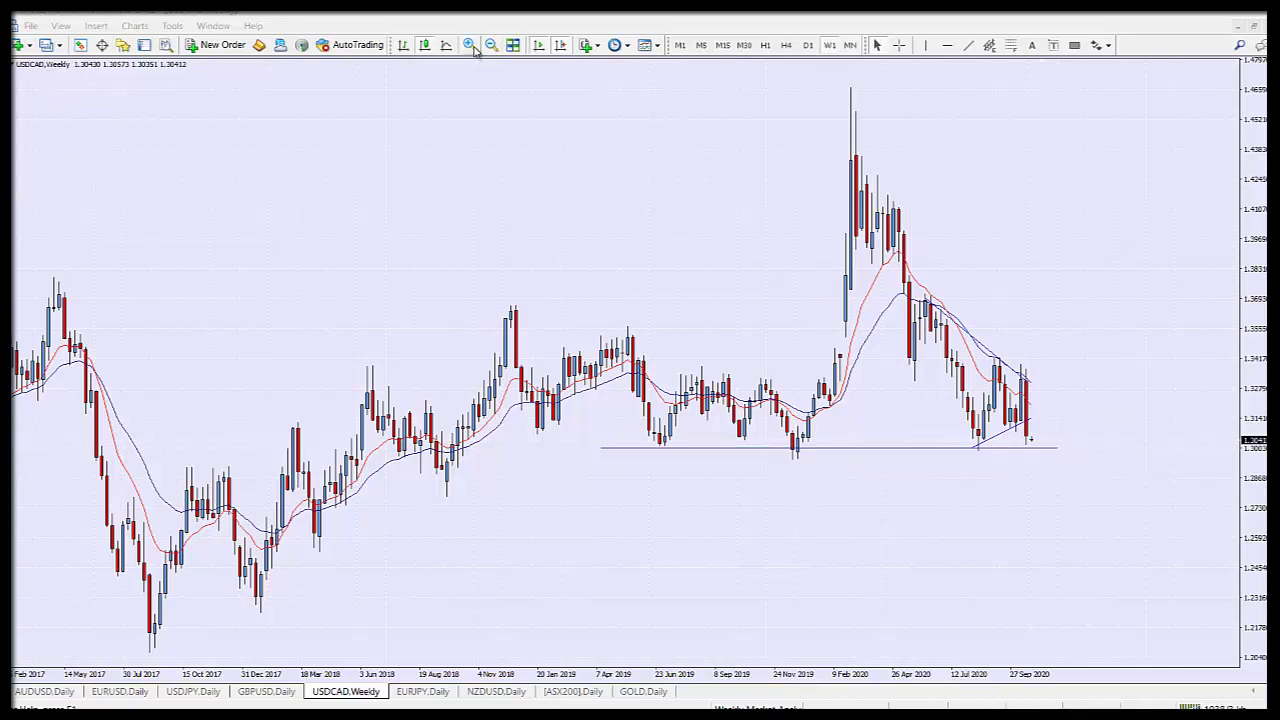
- Return USDCAD to the daily timeframe and delete the short rising trendline beneath the recent lows
click(808, 46)
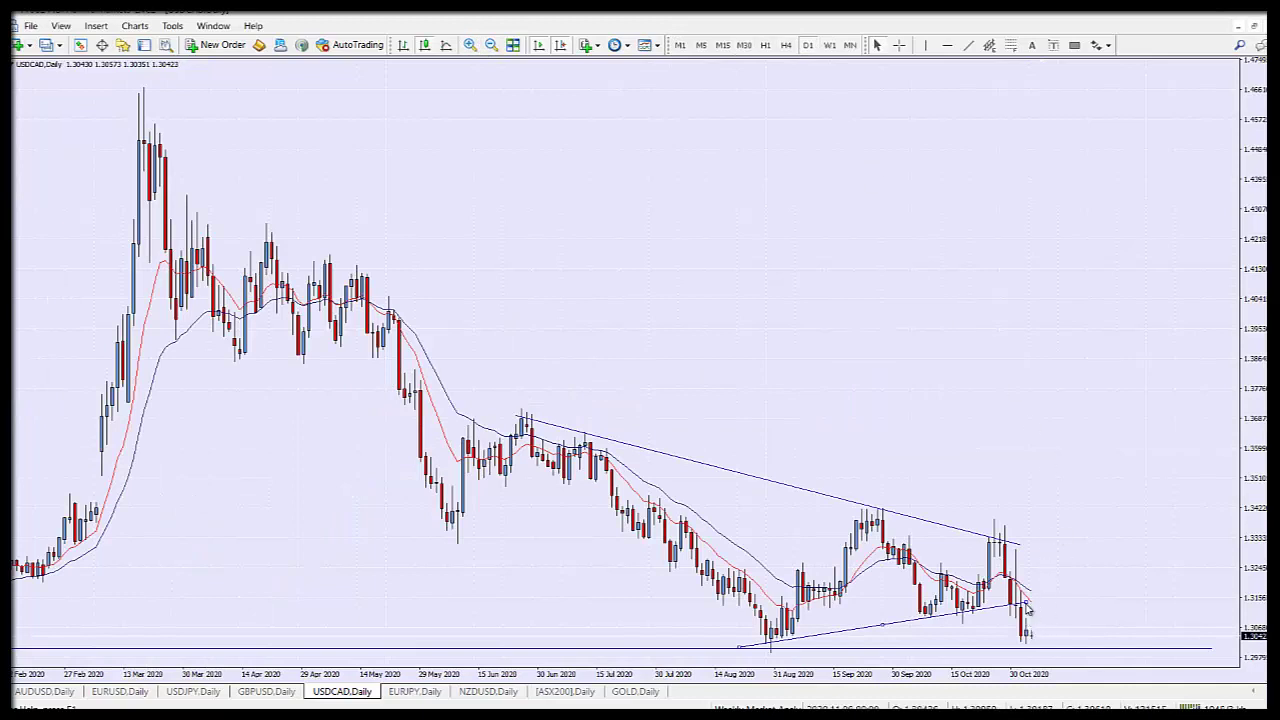
key(Delete)
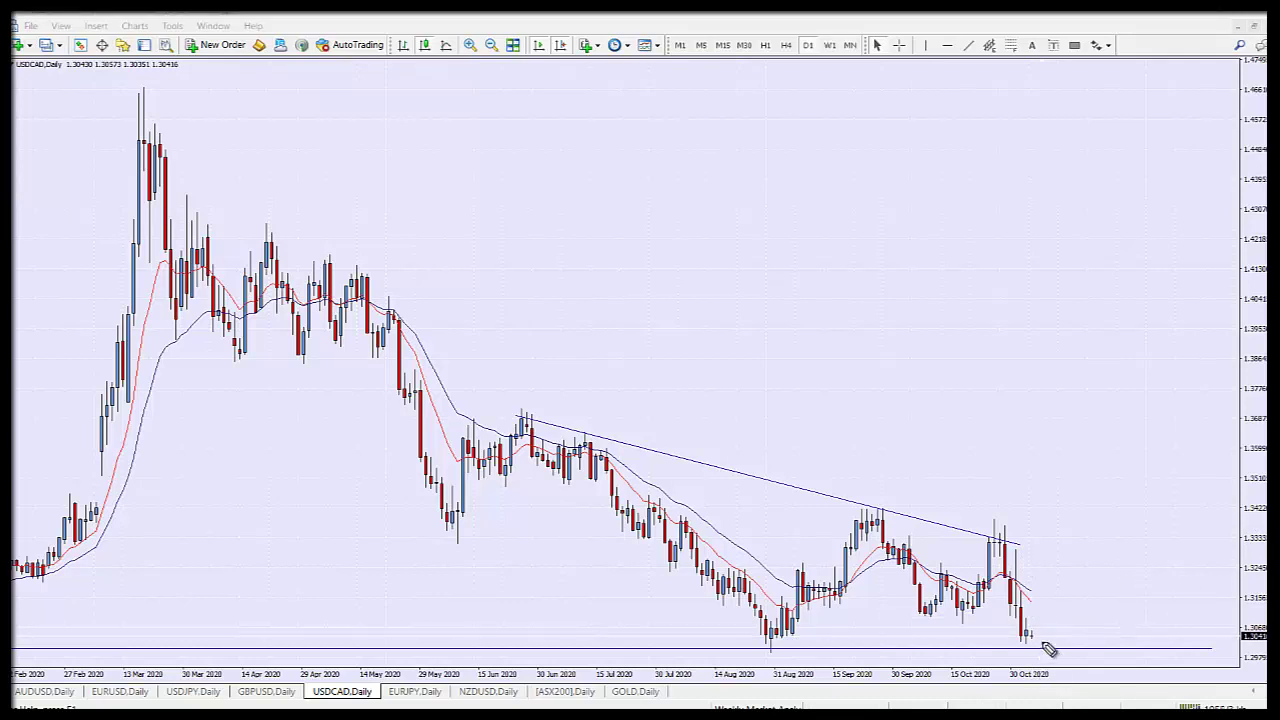
- Circle the point where USDCAD's daily price meets horizontal support, sketch an upward arrow from it, and clear the markup
mouse_move(1040, 640)
mouse_down()
mouse_move(1024, 650)
mouse_move(1063, 660)
mouse_move(1046, 674)
mouse_up()
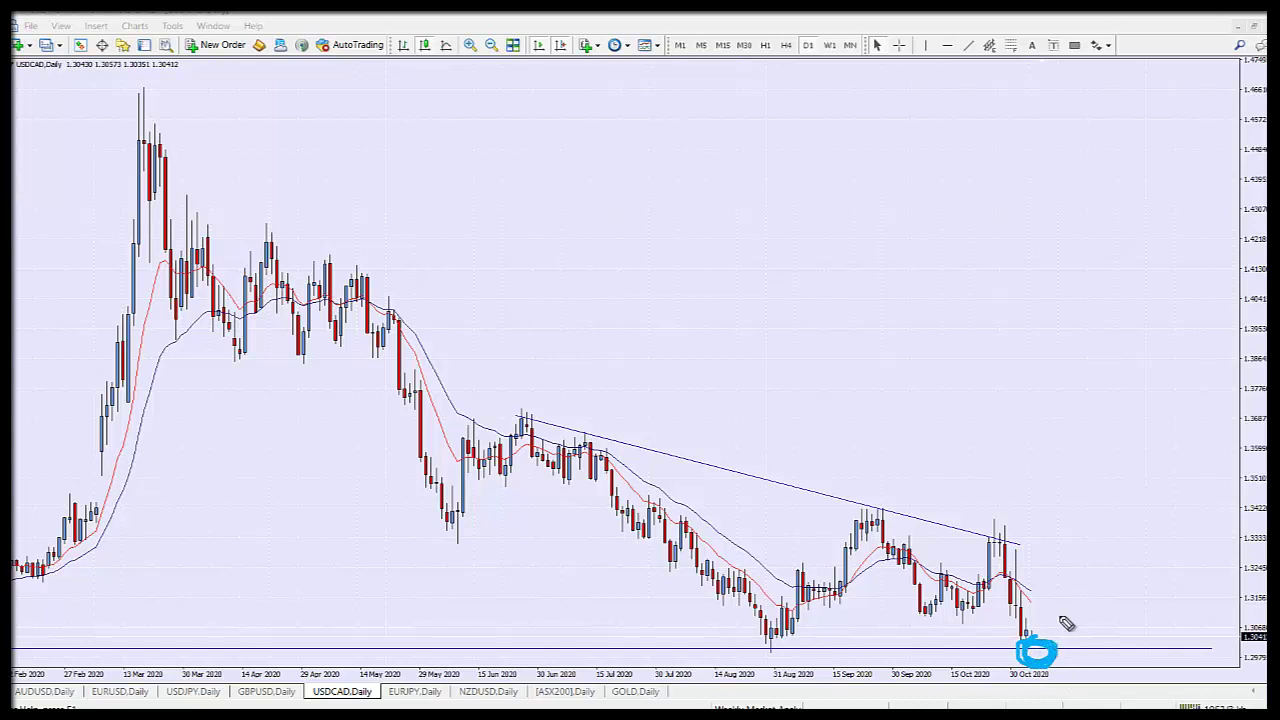
mouse_move(1040, 640)
mouse_down()
mouse_move(1092, 557)
mouse_move(1097, 578)
mouse_up()
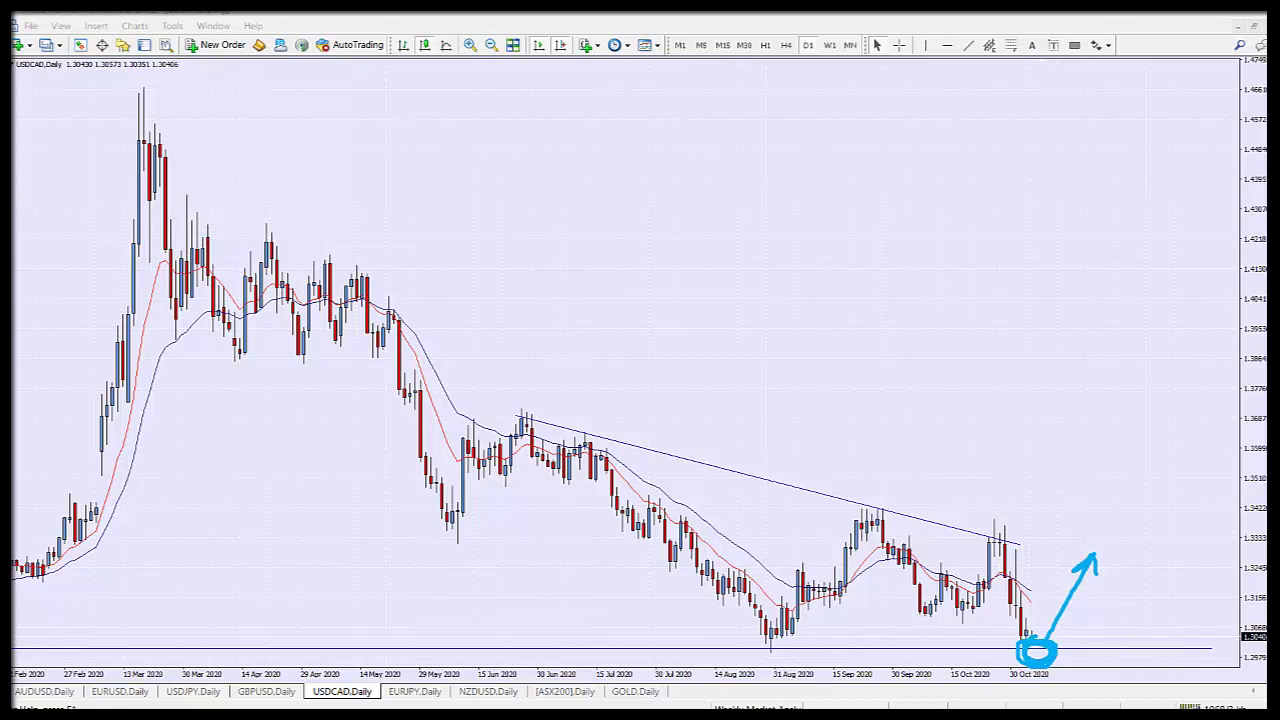
key(Escape)
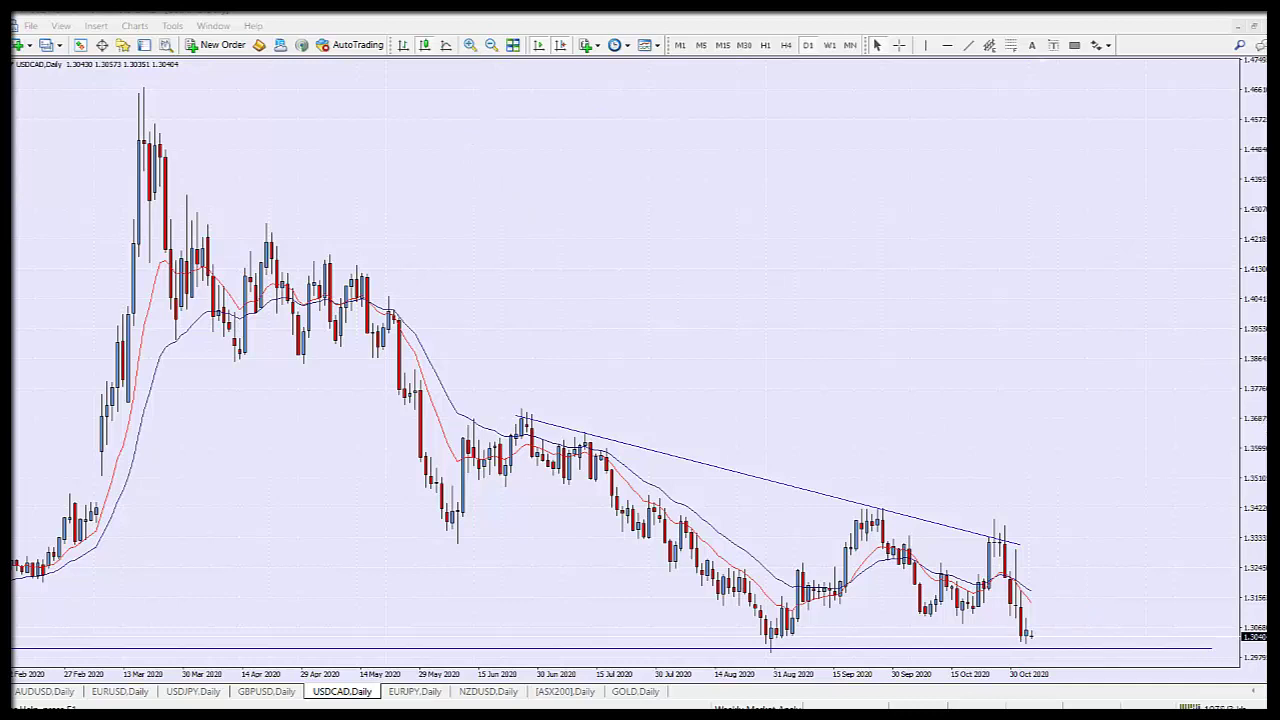
- Sketch small candles at USDCAD's support line with an entry level and an upward arrow beside them, and clear the markup
click(469, 45)
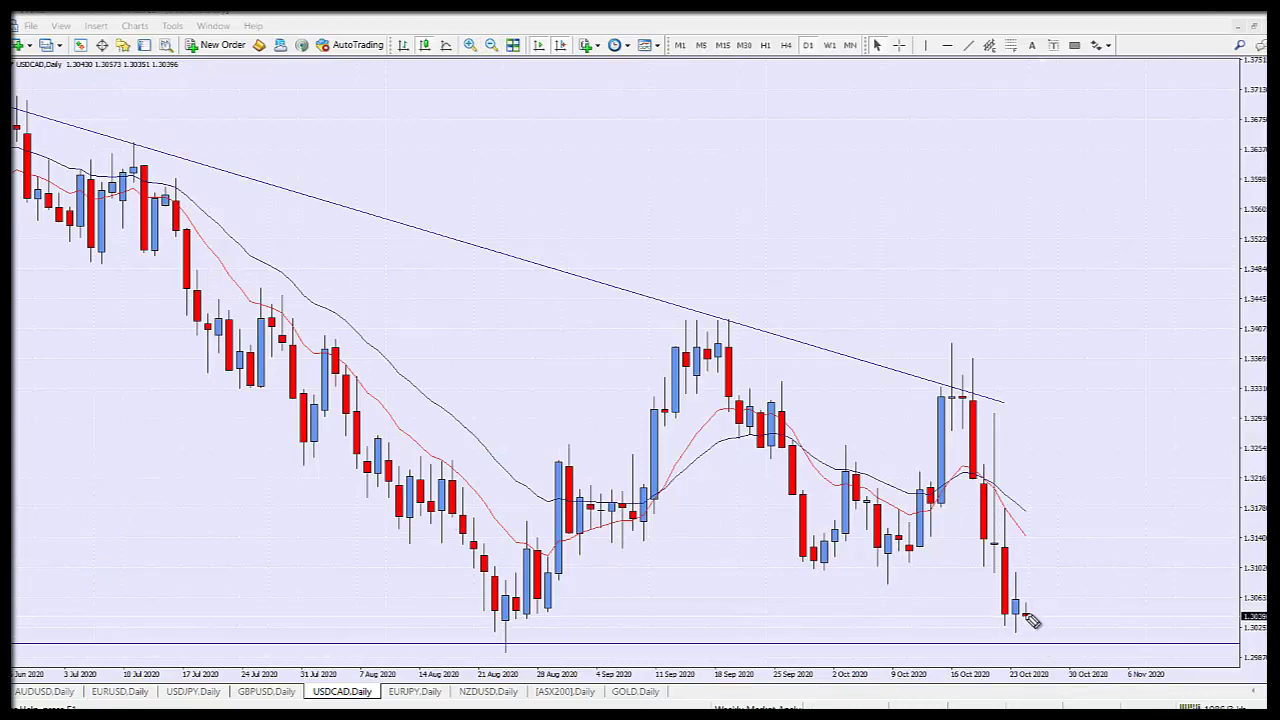
mouse_move(1026, 618)
mouse_down()
mouse_move(1027, 652)
mouse_move(1050, 643)
mouse_move(1050, 626)
mouse_move(1100, 620)
mouse_move(1095, 574)
mouse_move(1123, 492)
mouse_up()
mouse_move(1112, 512)
mouse_down()
mouse_move(1123, 490)
mouse_move(1134, 516)
mouse_up()
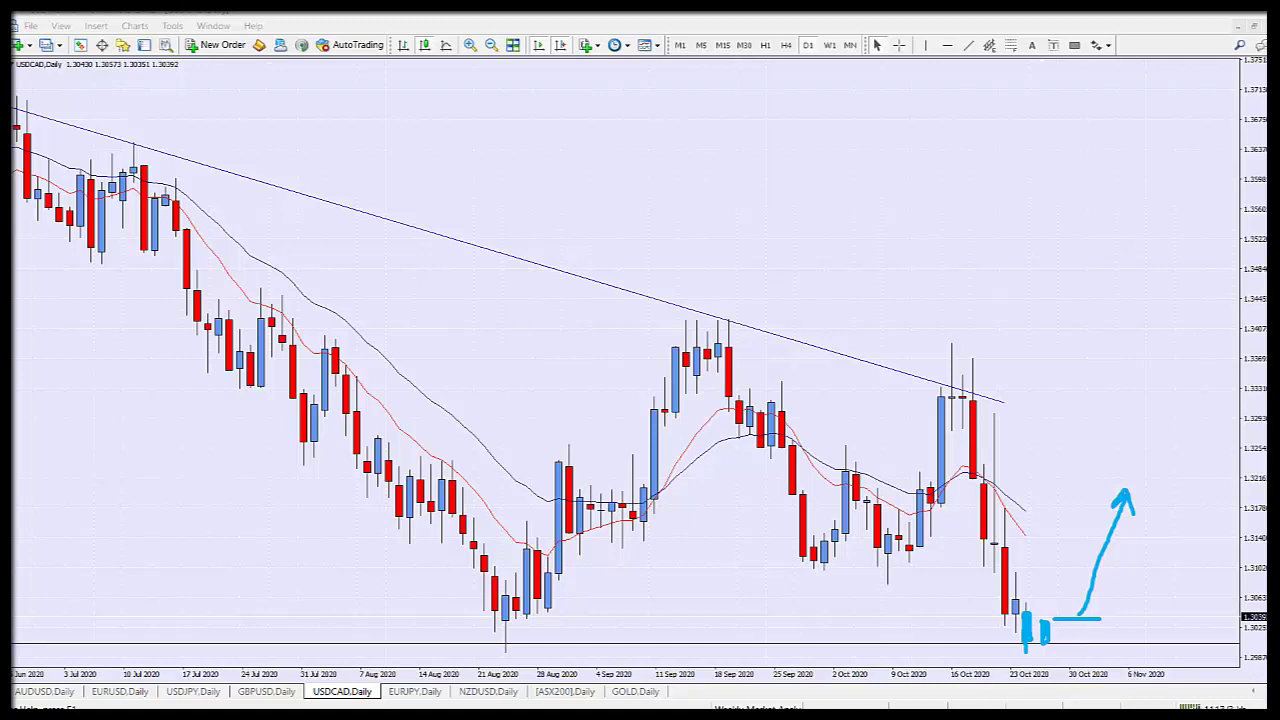
key(Escape)
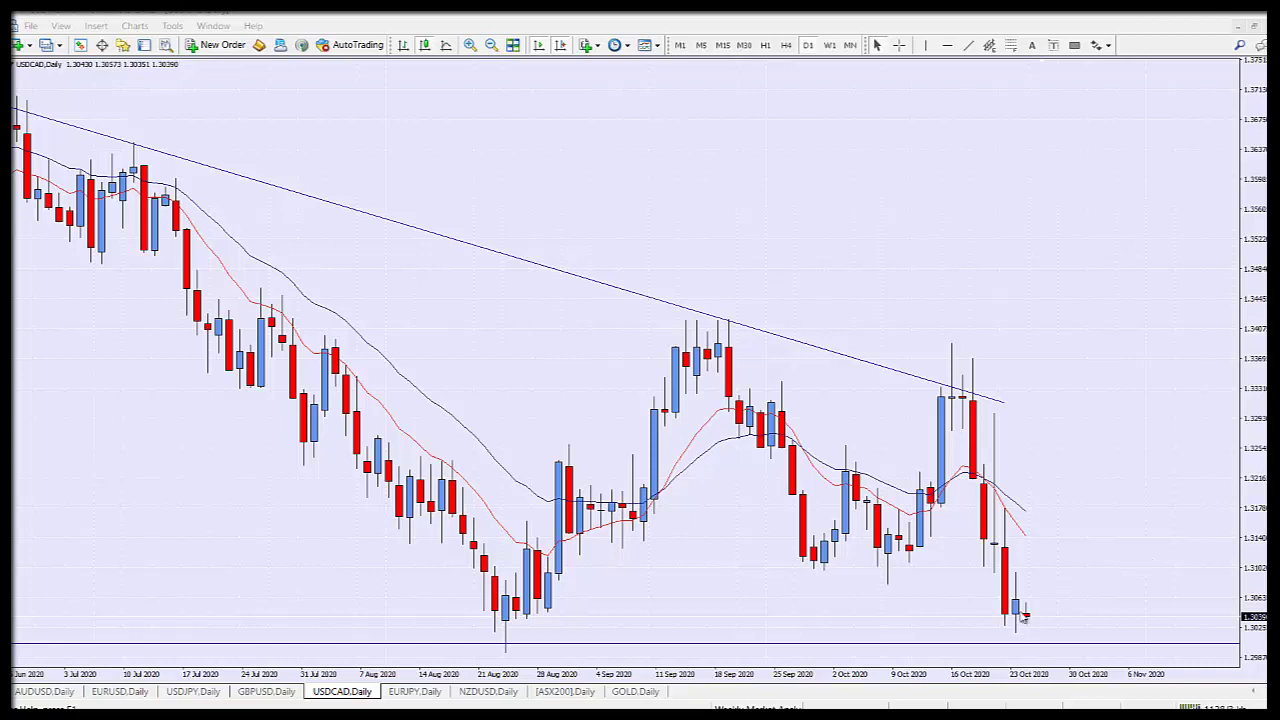
- On the EURJPY daily chart, sketch and clear markup around the recent low and grey rectangle, and delete that rectangle on the lower channel line
click(414, 692)
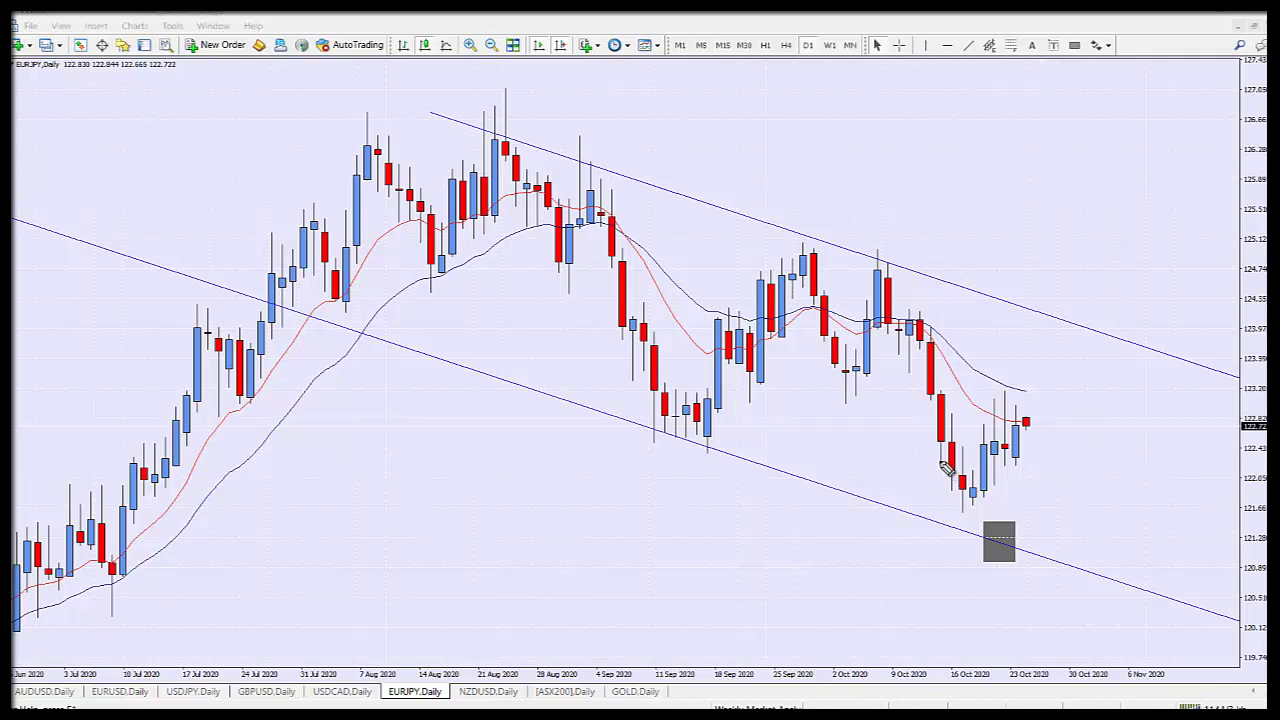
mouse_move(962, 468)
mouse_down()
mouse_move(985, 466)
mouse_move(975, 495)
mouse_move(1003, 540)
mouse_move(985, 495)
mouse_move(1030, 432)
mouse_up()
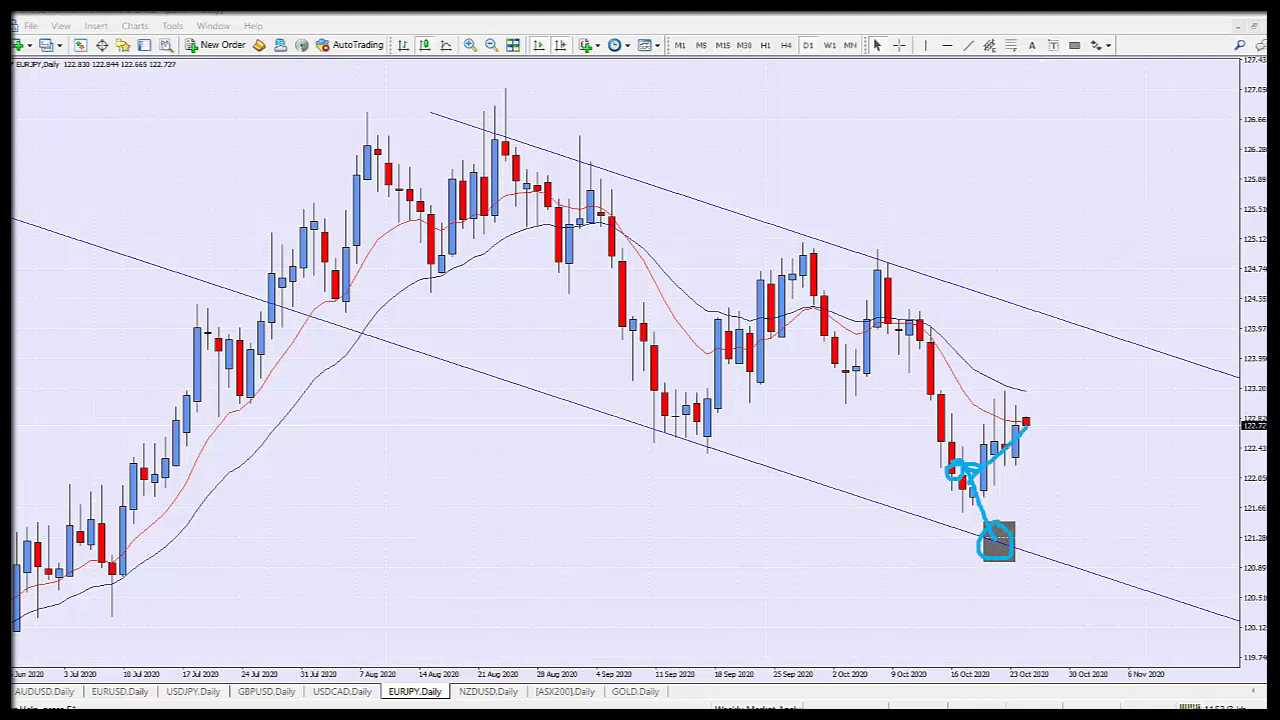
key(ctrl+z)
key(ctrl+z)
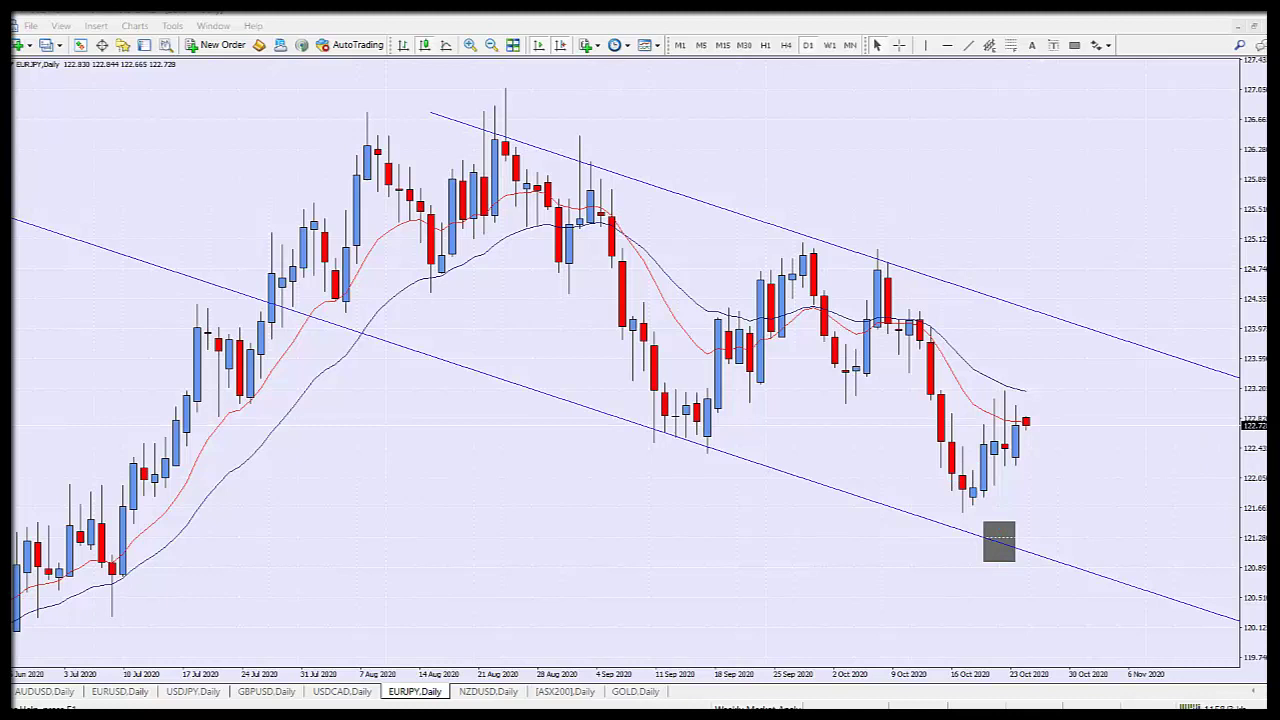
click(997, 561)
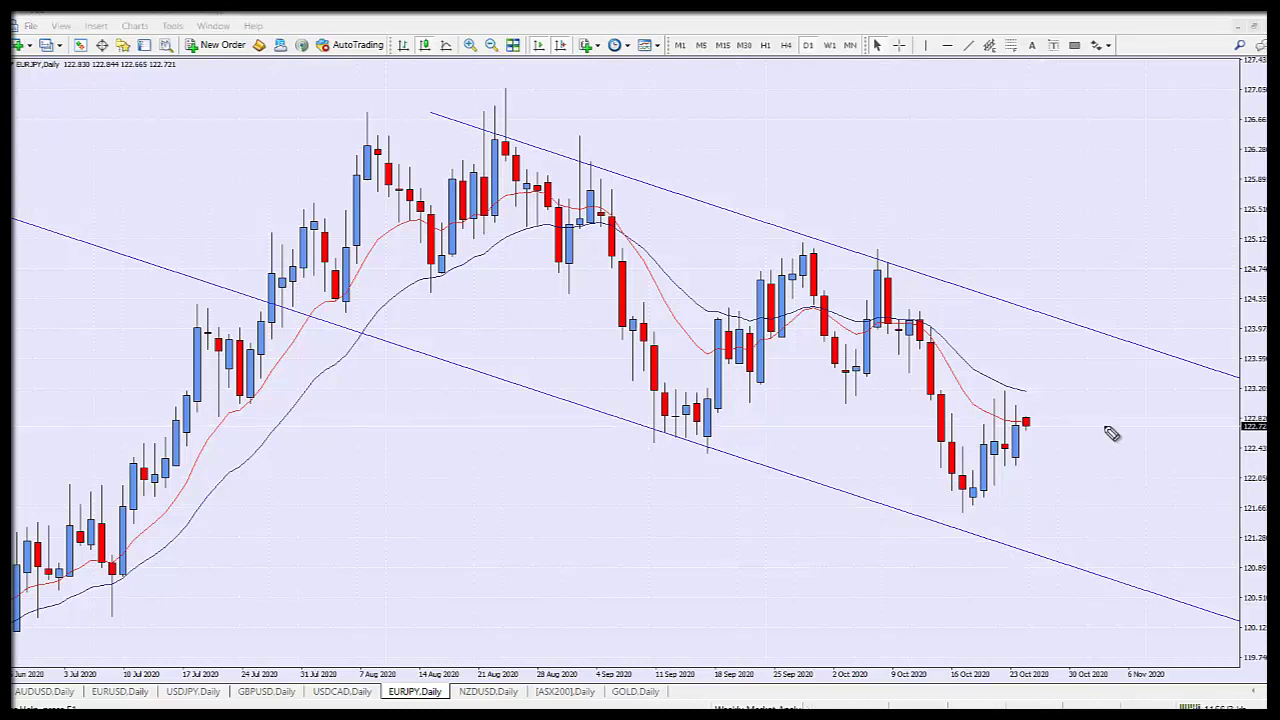
- Sketch EURJPY reversing down from a circled upper channel line and up from a circled lower channel line, and clear the markup
drag(1110, 374, 1134, 360)
mouse_move(1045, 418)
mouse_down()
mouse_move(1146, 352)
mouse_move(1167, 385)
mouse_move(1175, 450)
mouse_move(1183, 424)
mouse_up()
mouse_move(1060, 452)
mouse_down()
mouse_move(1100, 528)
mouse_move(1112, 598)
mouse_move(1186, 514)
mouse_move(1171, 518)
mouse_move(1189, 534)
mouse_up()
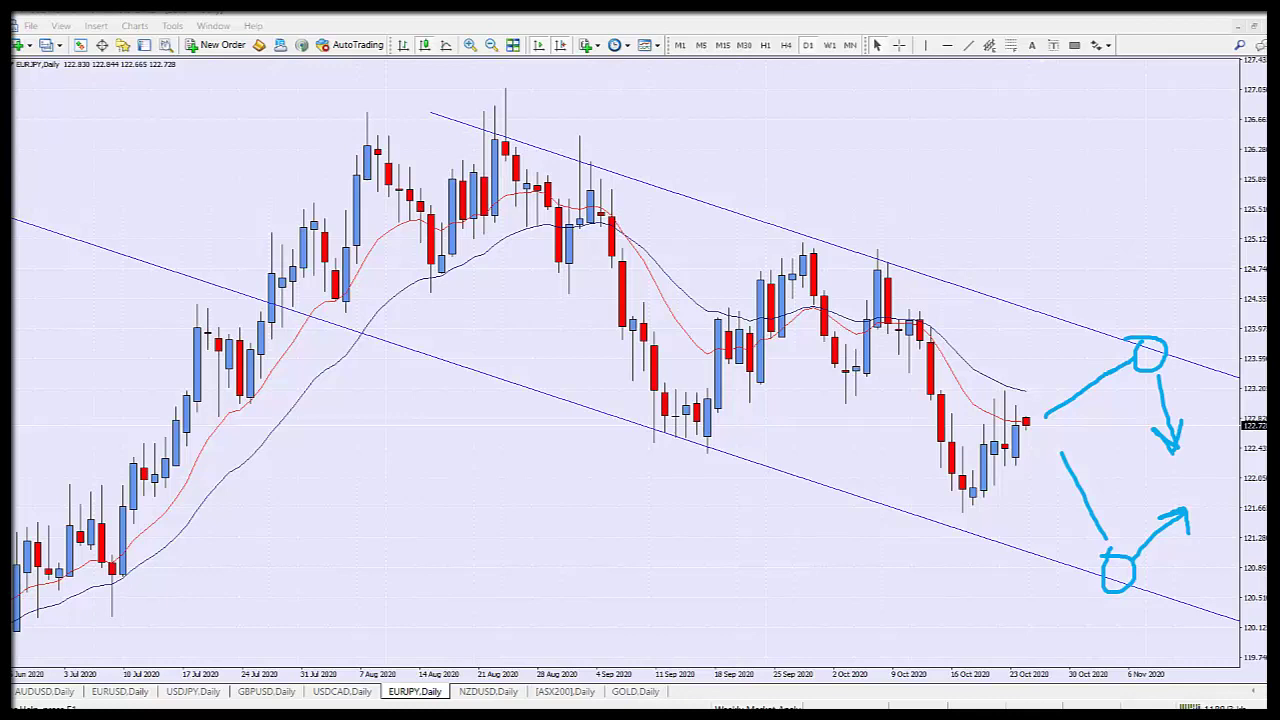
key(Escape)
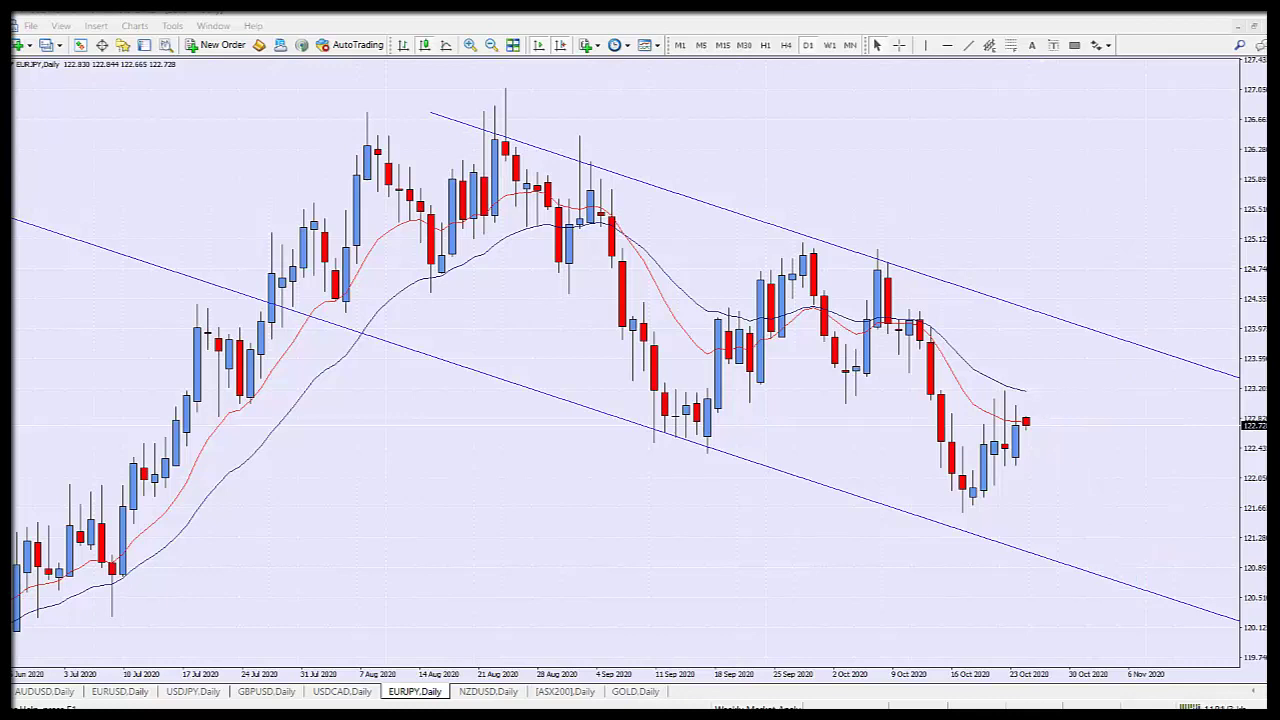
- On the NZDUSD daily chart, circle the latest candles at resistance, sketch a bearish candle with a downward arrow, and clear the markup
click(489, 691)
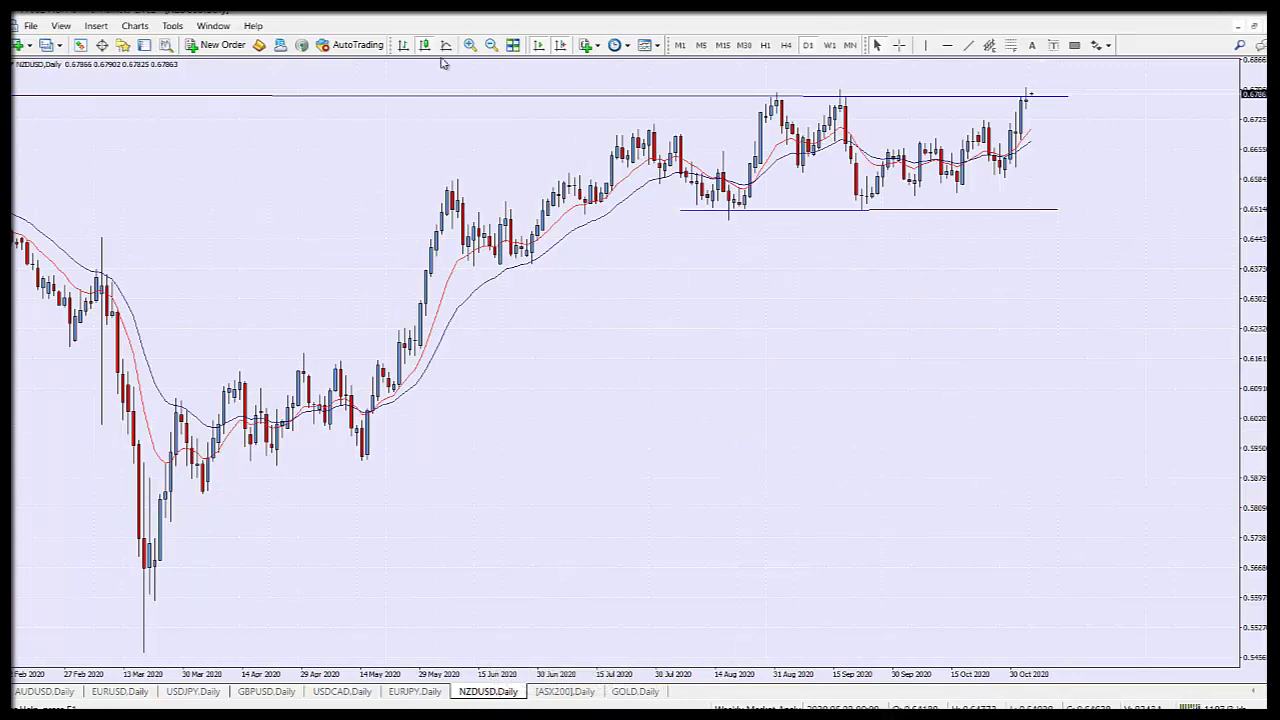
click(470, 45)
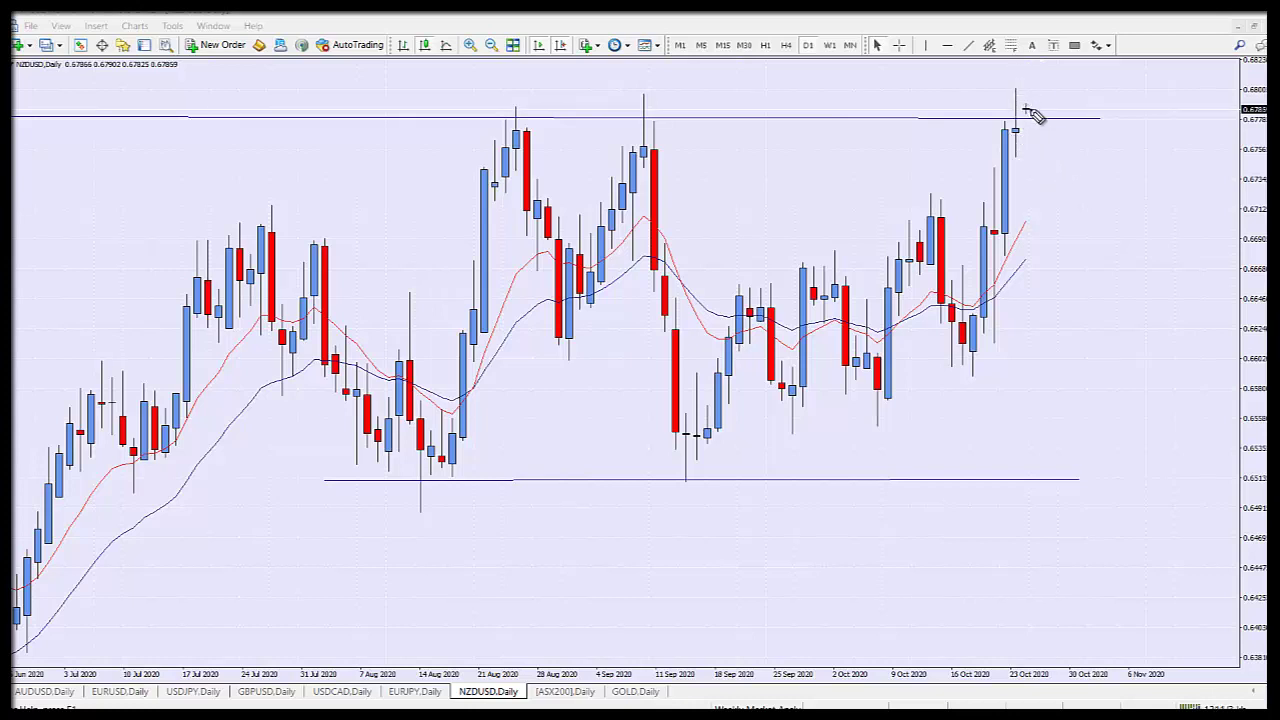
click(1026, 109)
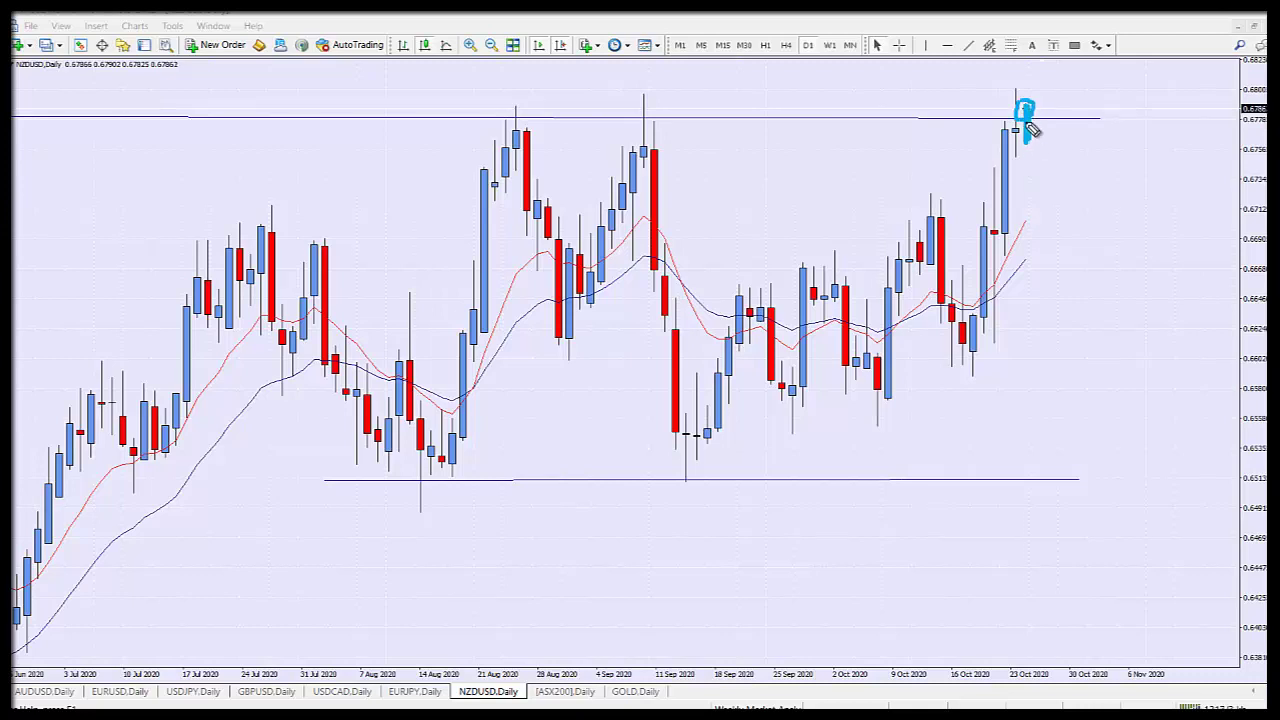
mouse_move(1052, 154)
mouse_down()
mouse_move(1093, 262)
mouse_move(1093, 251)
mouse_up()
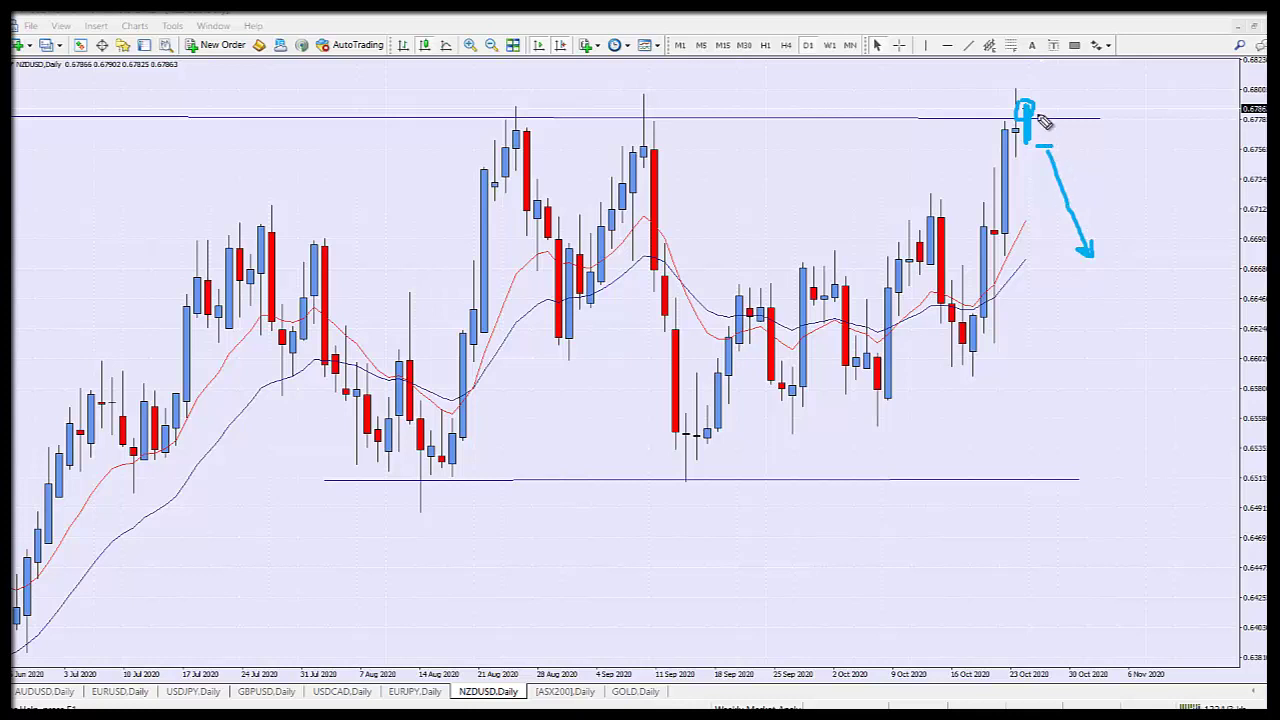
mouse_move(1009, 91)
mouse_down()
mouse_move(1010, 168)
mouse_move(1045, 155)
mouse_move(1047, 112)
mouse_move(1025, 84)
mouse_move(1005, 114)
mouse_up()
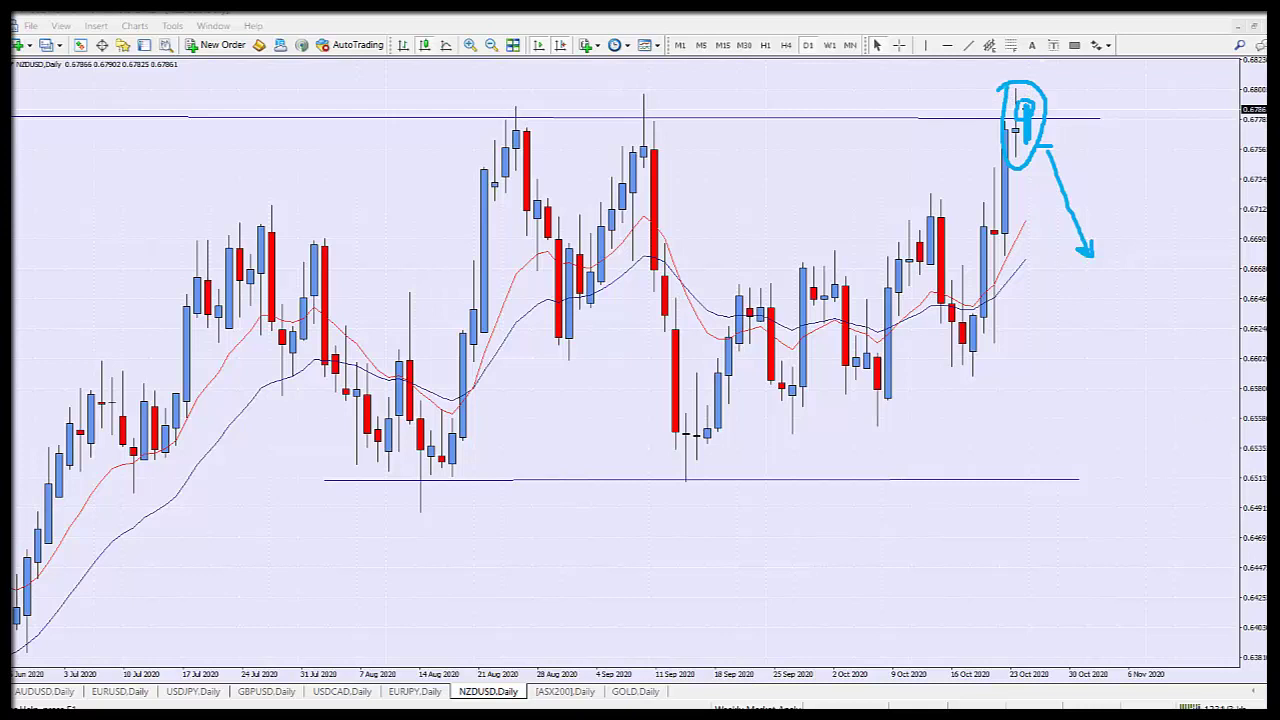
key(e)
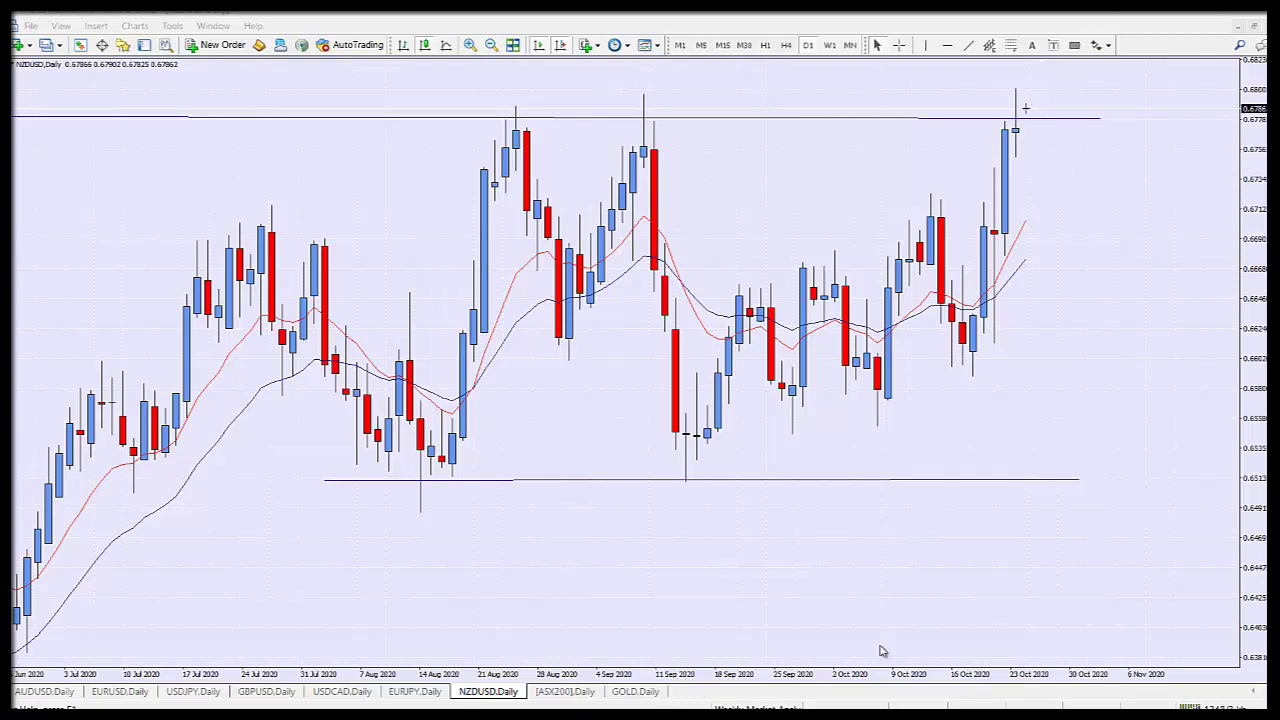
- Switch to the ASX200 daily chart, compress its price scale, and delete the grey rectangle covering the recent range
click(563, 692)
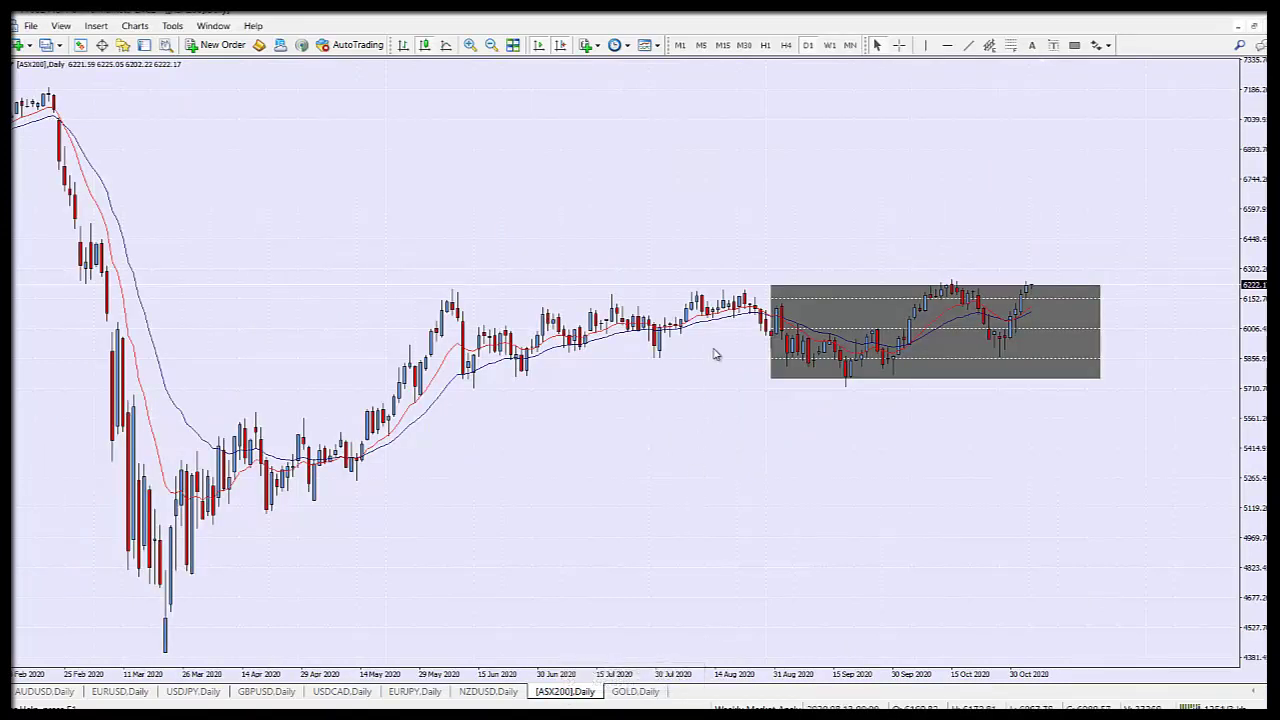
click(469, 45)
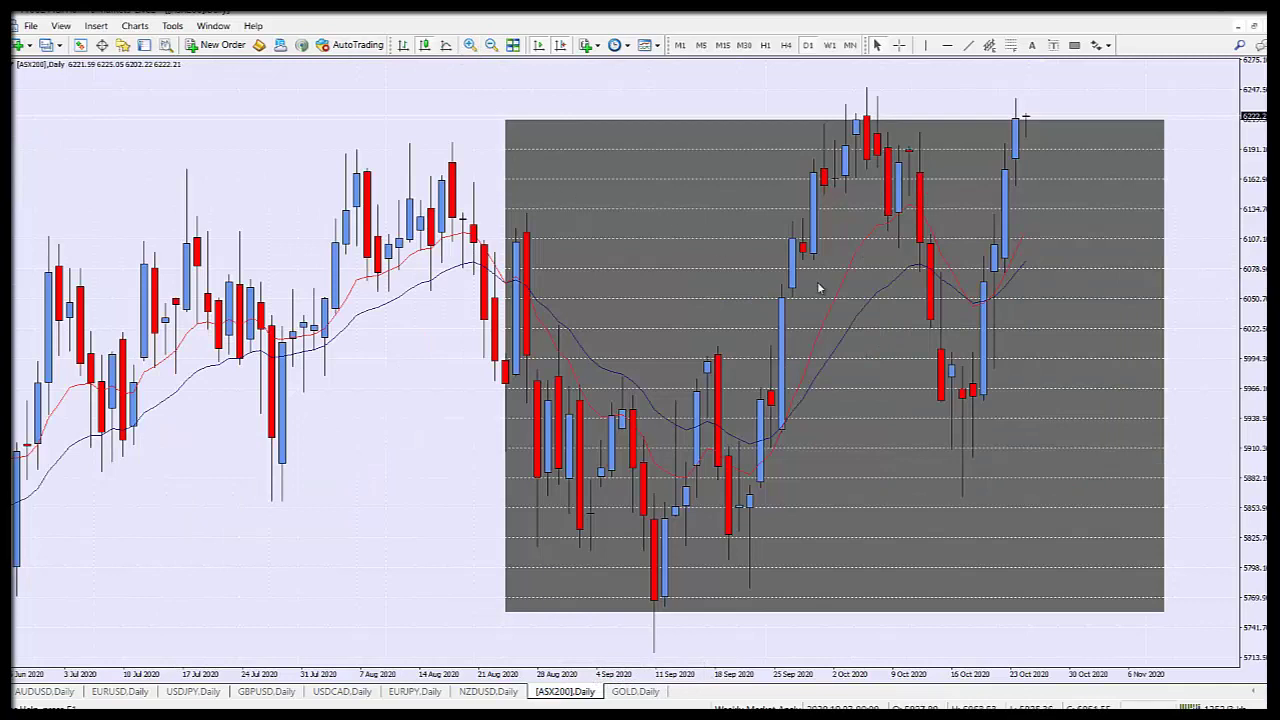
drag(1256, 216, 1264, 262)
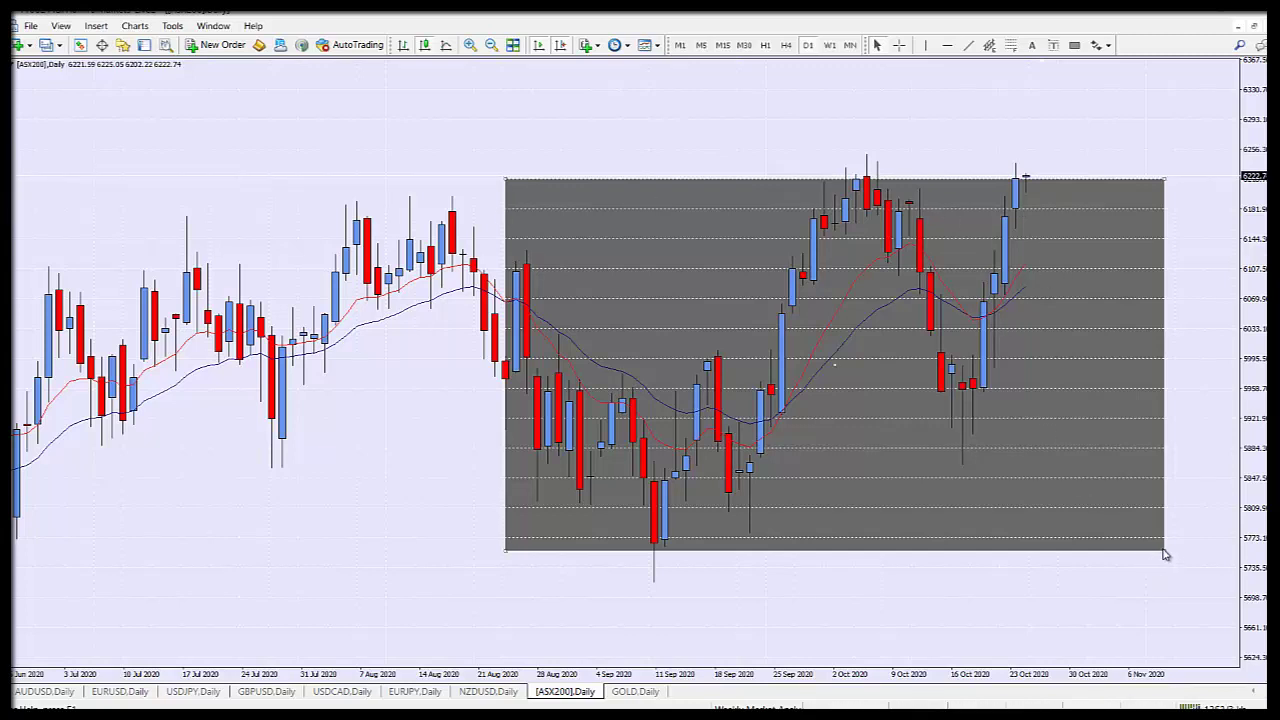
key(Delete)
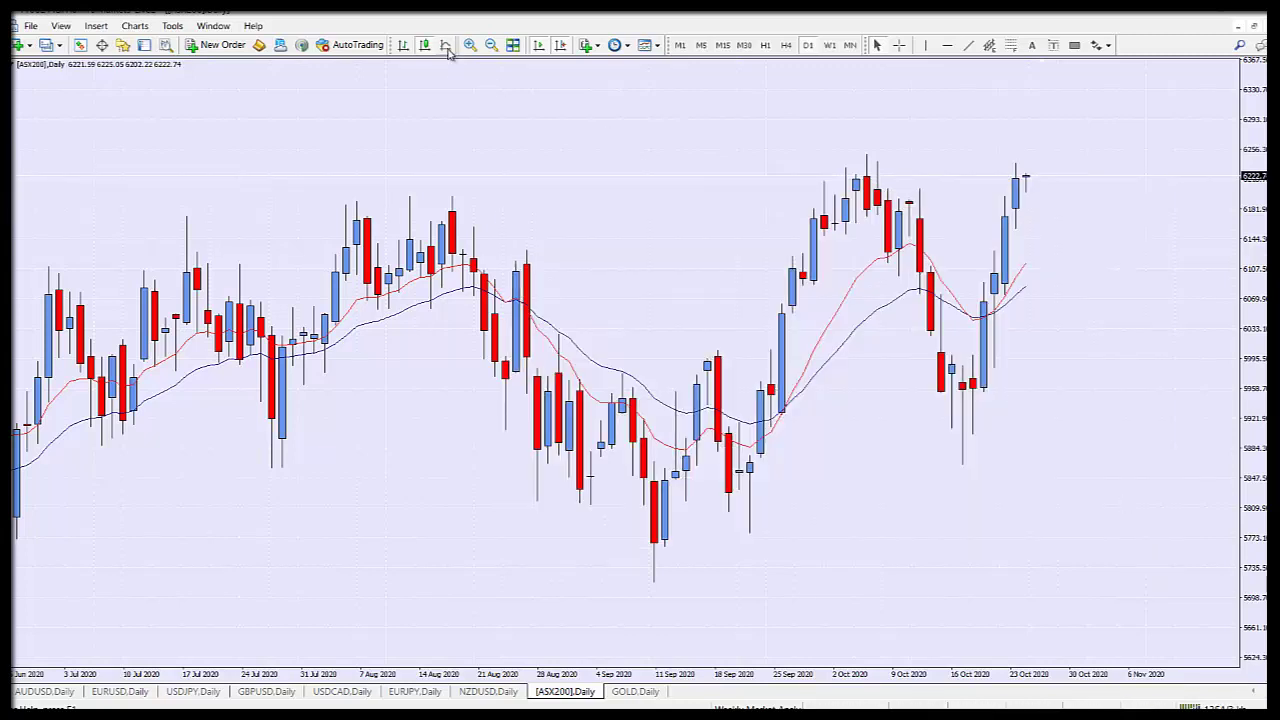
- Mark the upper and lower boundaries of ASX200's sideways range with freehand horizontal lines and trace the price swings between them
click(493, 45)
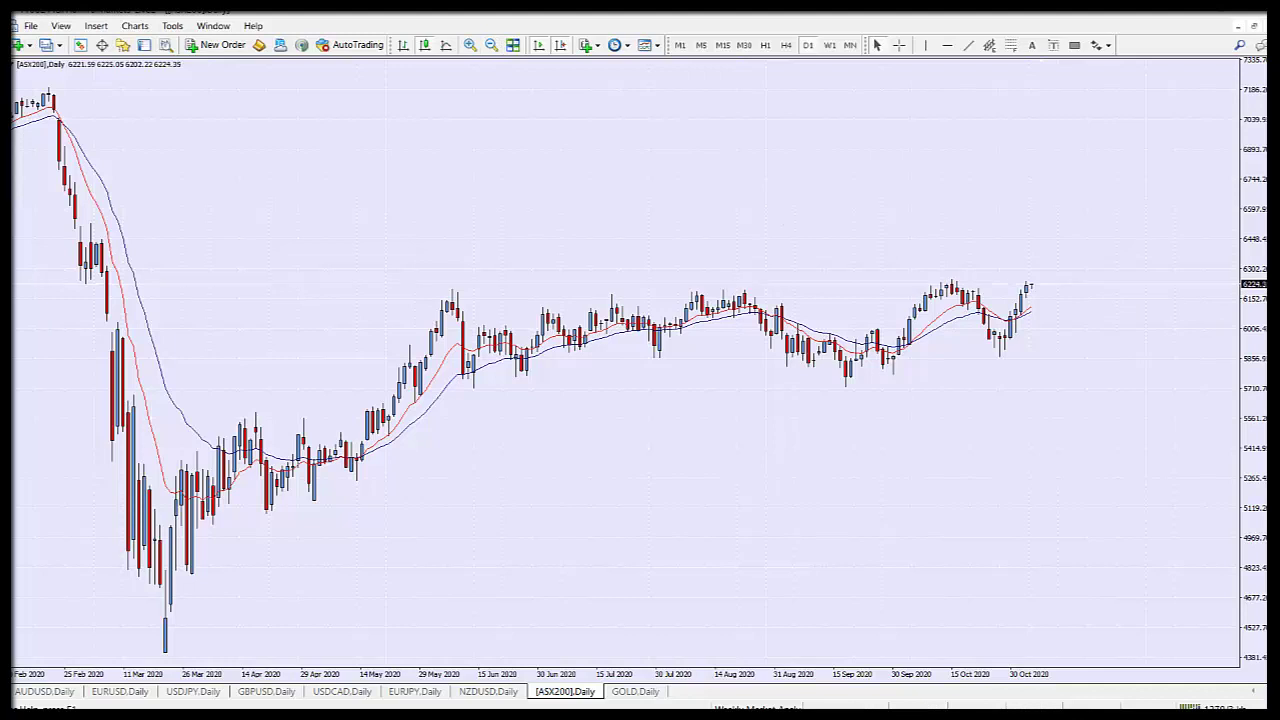
drag(428, 296, 712, 304)
drag(552, 294, 1130, 294)
drag(410, 381, 975, 381)
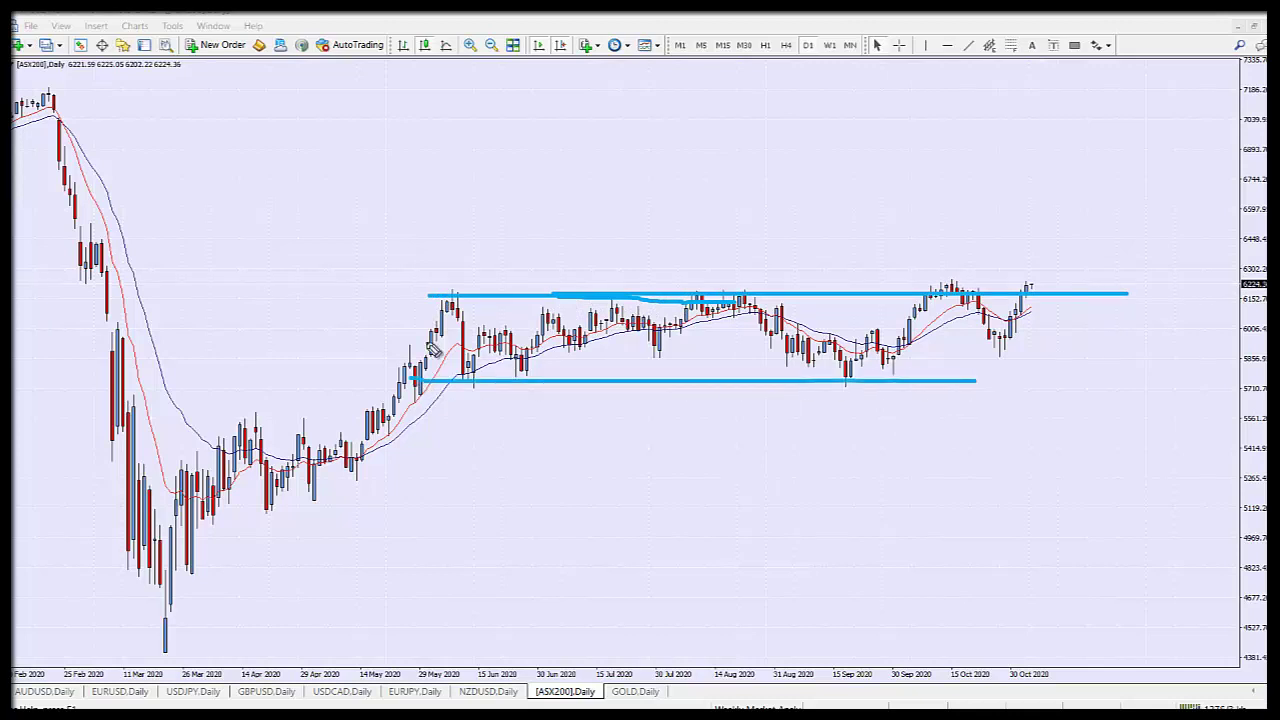
mouse_move(398, 364)
mouse_down()
mouse_move(716, 318)
mouse_move(1003, 334)
mouse_up()
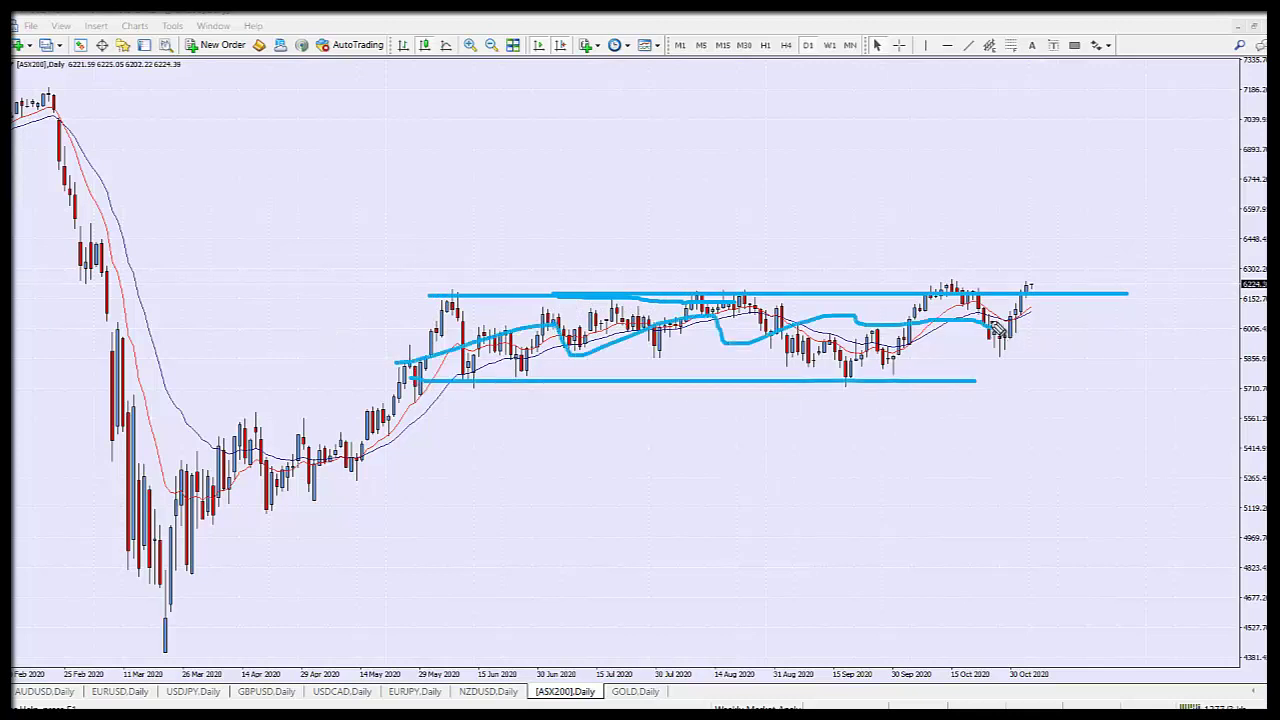
- Circle ASX200's October peak with an upward arrow, trace the dip and recovery, sketch a second upward arrow, and clear all markup
mouse_move(968, 288)
mouse_down()
mouse_move(945, 288)
mouse_move(1010, 186)
mouse_up()
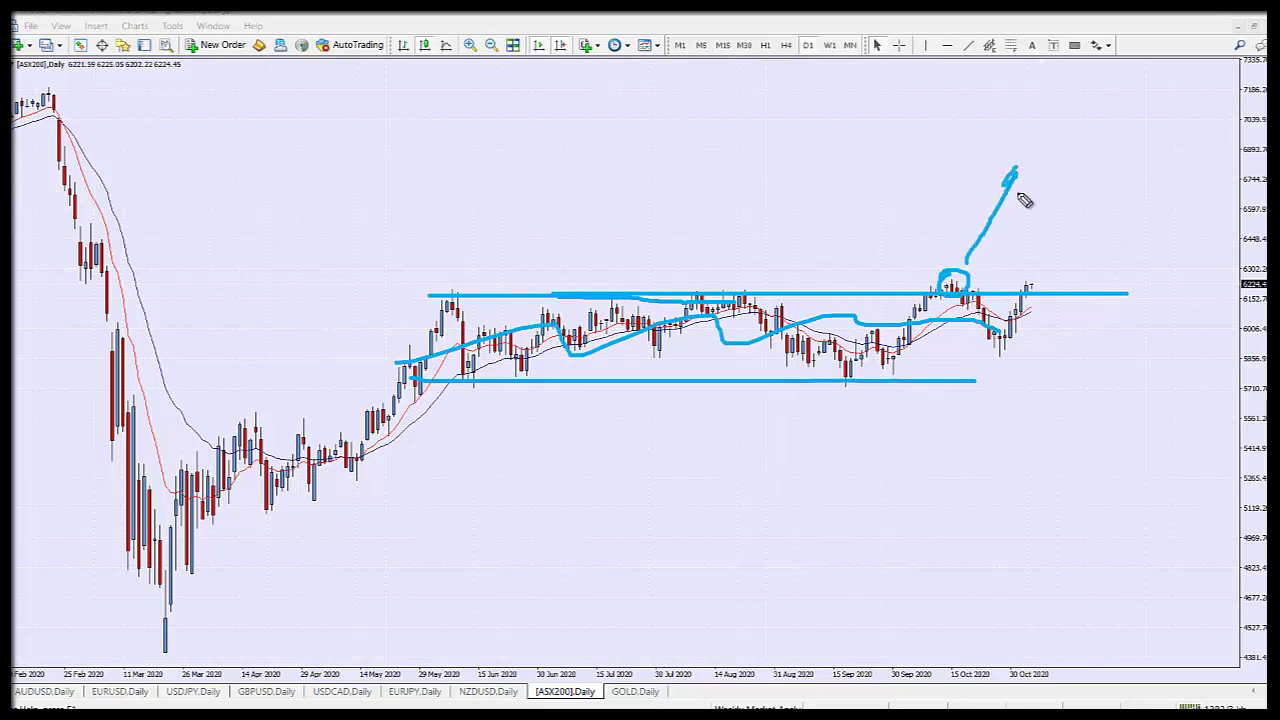
mouse_move(975, 310)
mouse_down()
mouse_move(1005, 343)
mouse_move(1030, 293)
mouse_up()
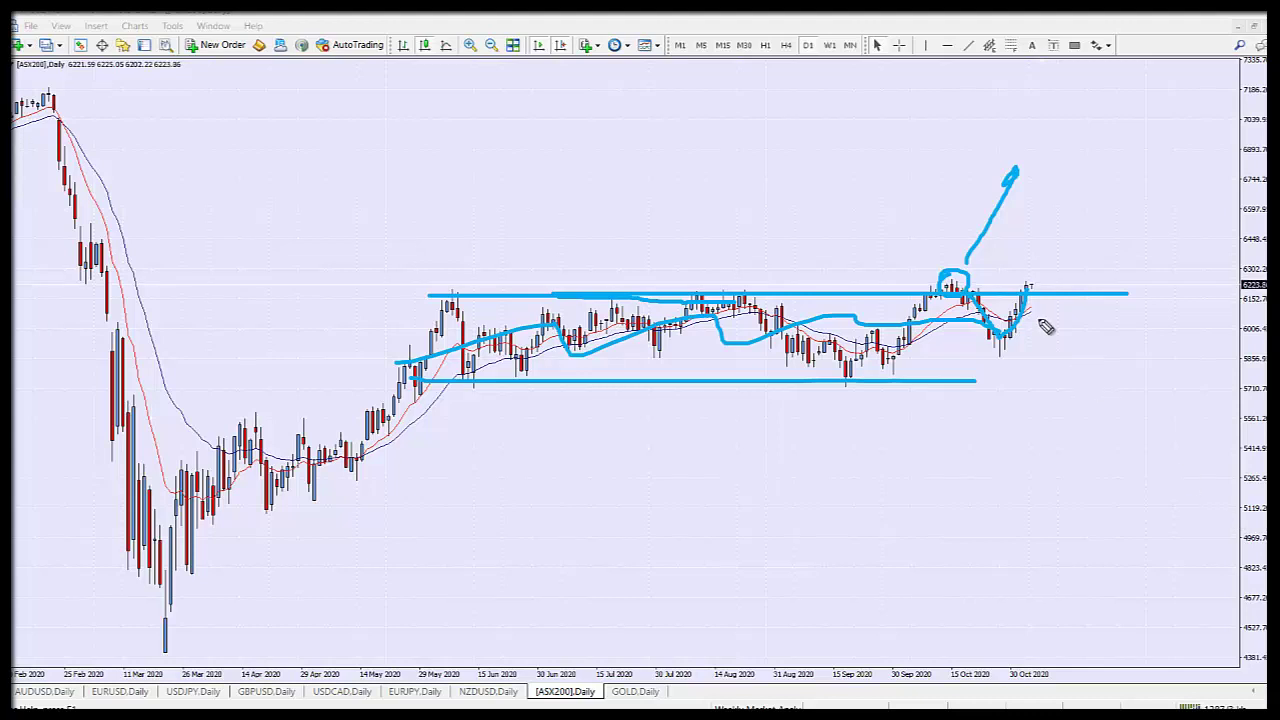
mouse_move(1037, 268)
mouse_down()
mouse_move(1095, 178)
mouse_move(1116, 240)
mouse_up()
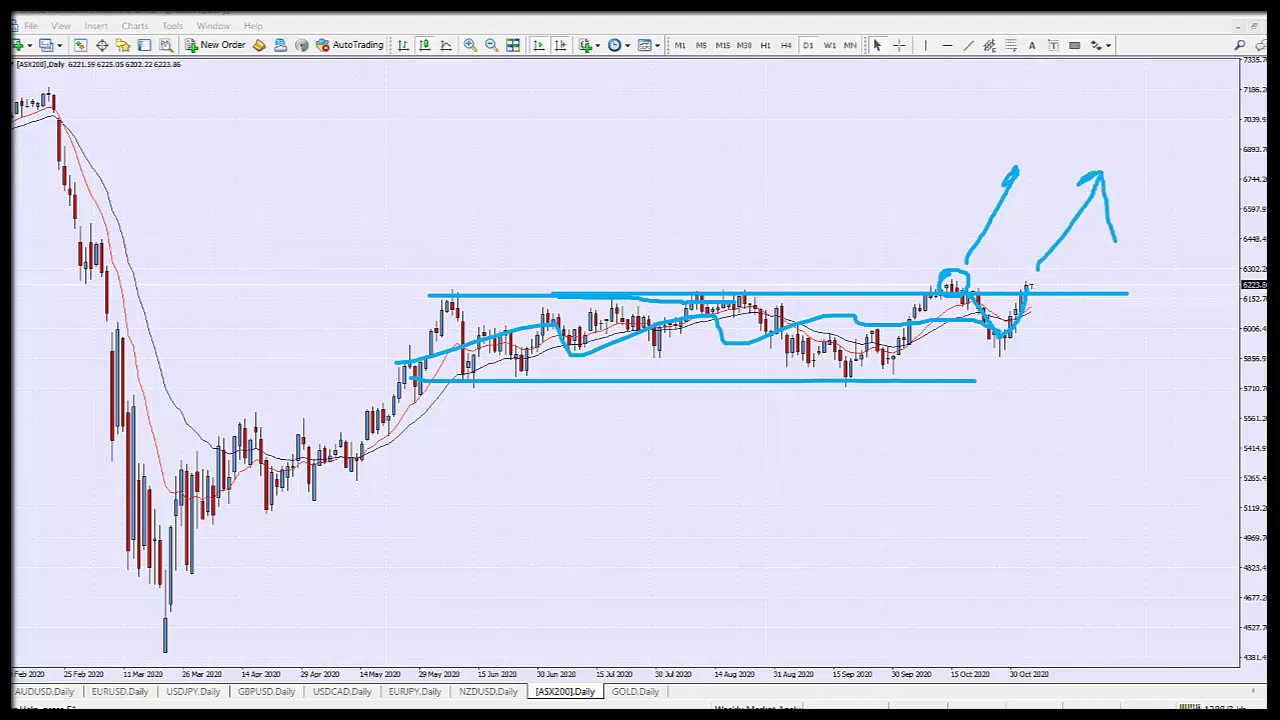
key(ctrl+z)
key(Escape)
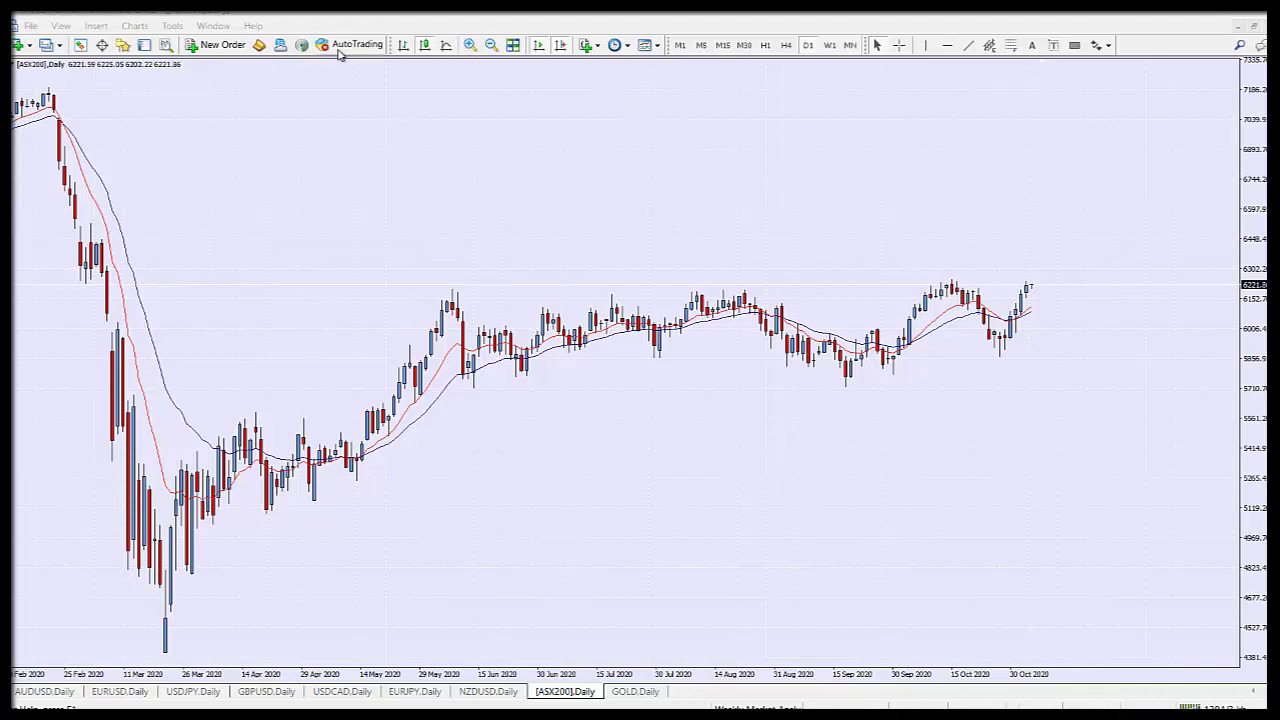
- Draw a thin resistance rectangle along ASX200's October highs at about 6248, extending just past the latest candles
click(470, 45)
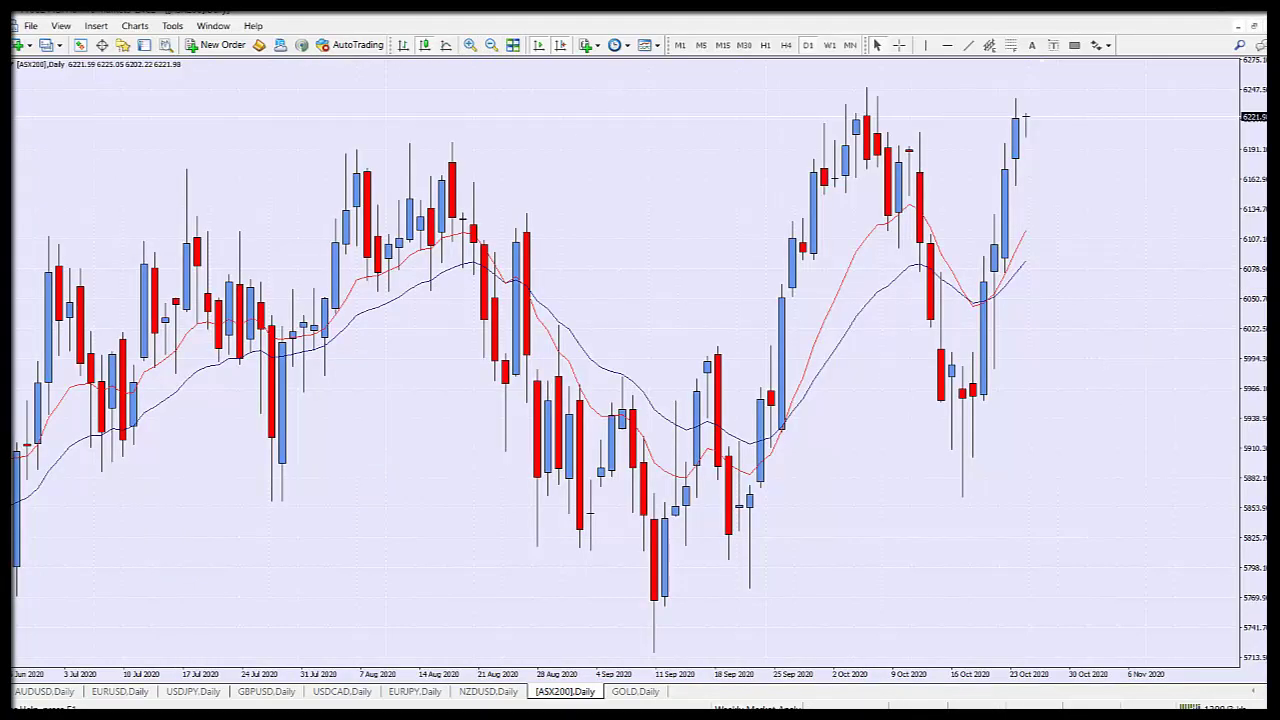
drag(1256, 250, 1258, 318)
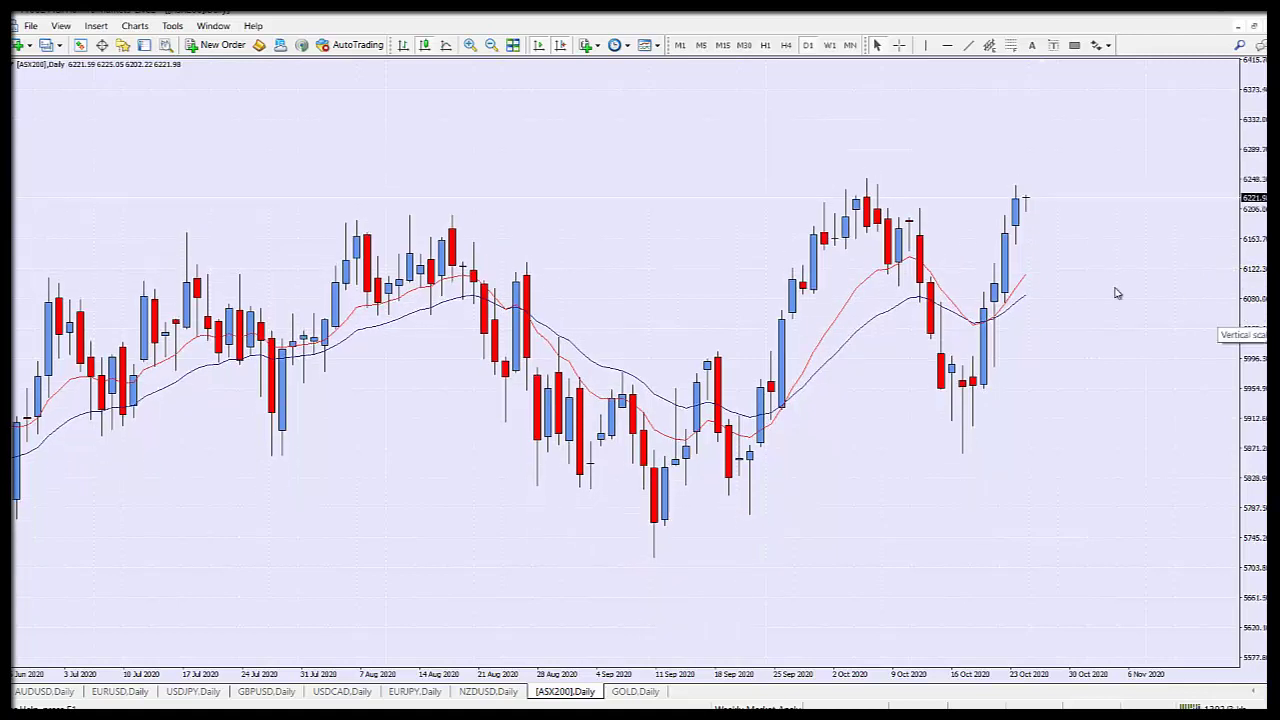
click(1074, 45)
drag(824, 177, 1083, 183)
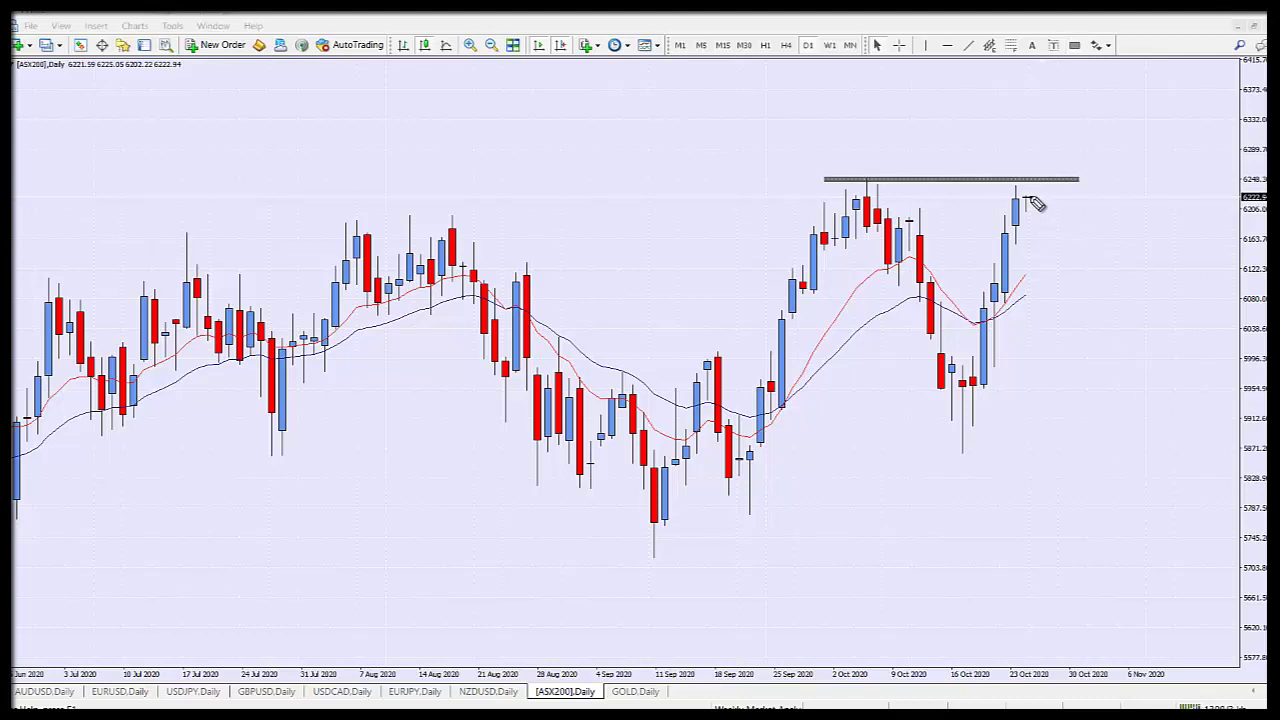
- Circle ASX200's latest candles at the resistance rectangle, sketch a downward arrow from them, and clear the markup
mouse_move(1016, 162)
mouse_down()
mouse_move(1050, 205)
mouse_move(1014, 168)
mouse_up()
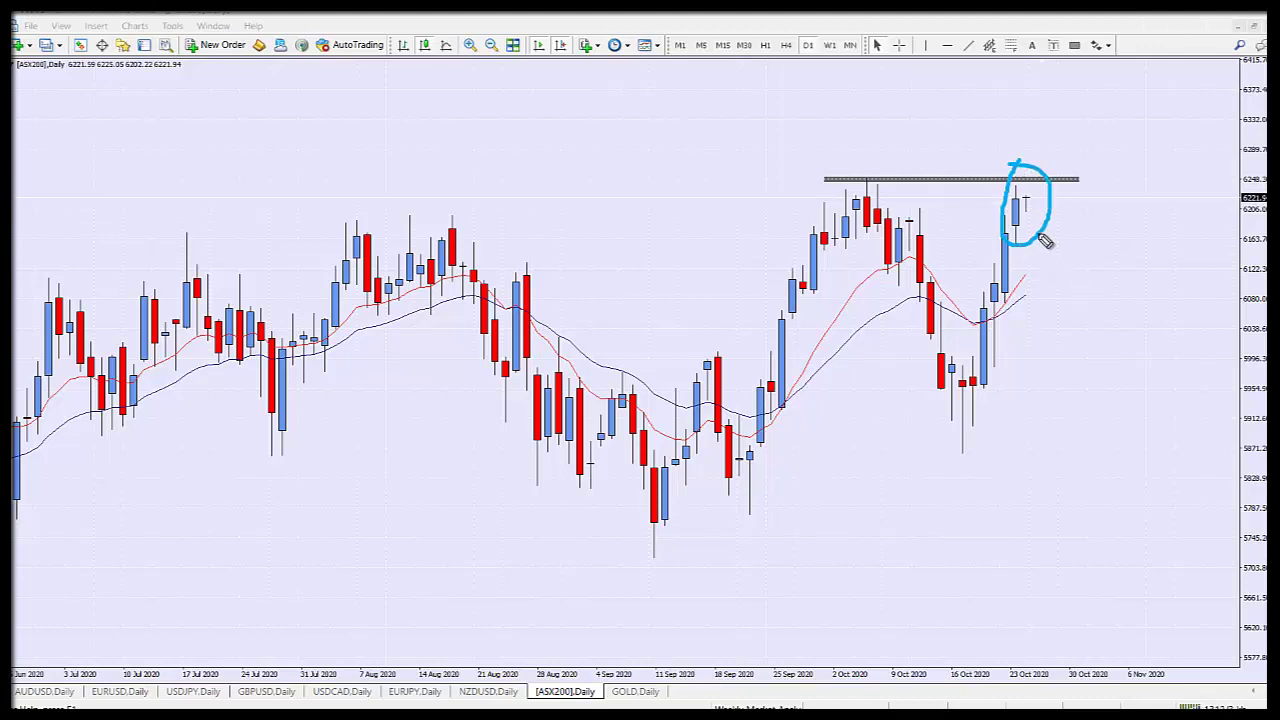
mouse_move(1040, 236)
mouse_down()
mouse_move(1086, 332)
mouse_move(1107, 318)
mouse_up()
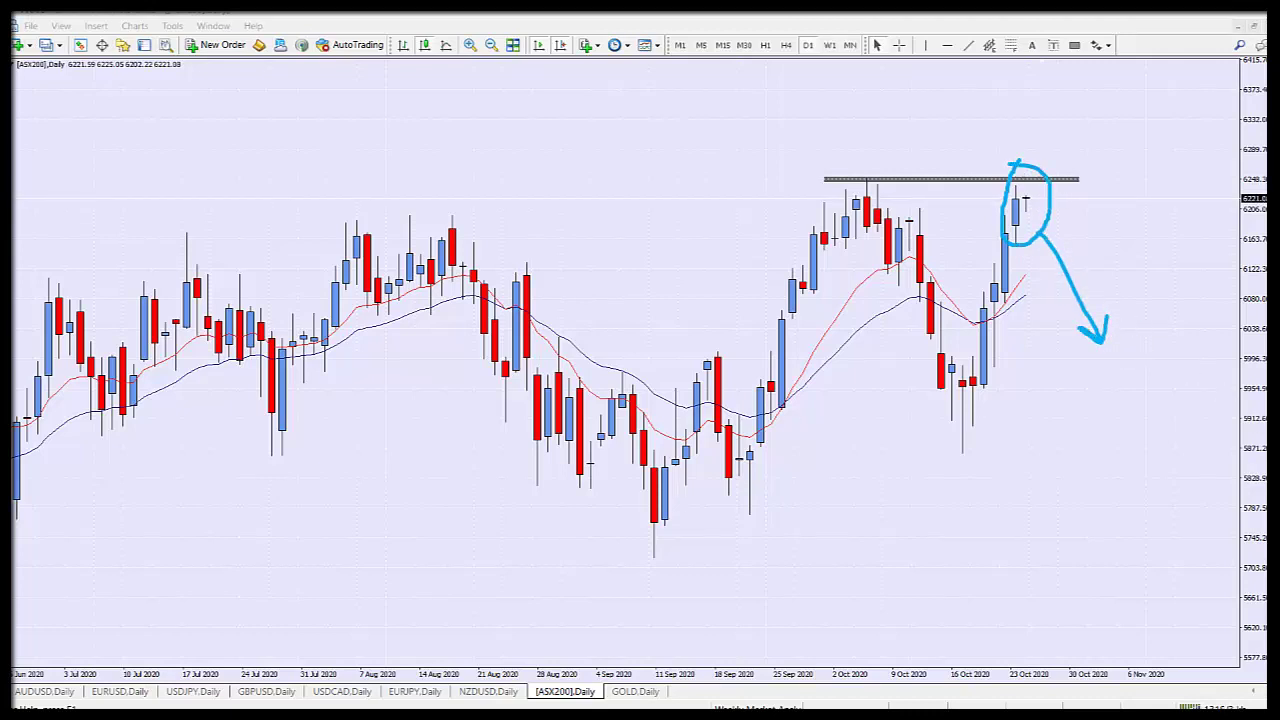
key(e)
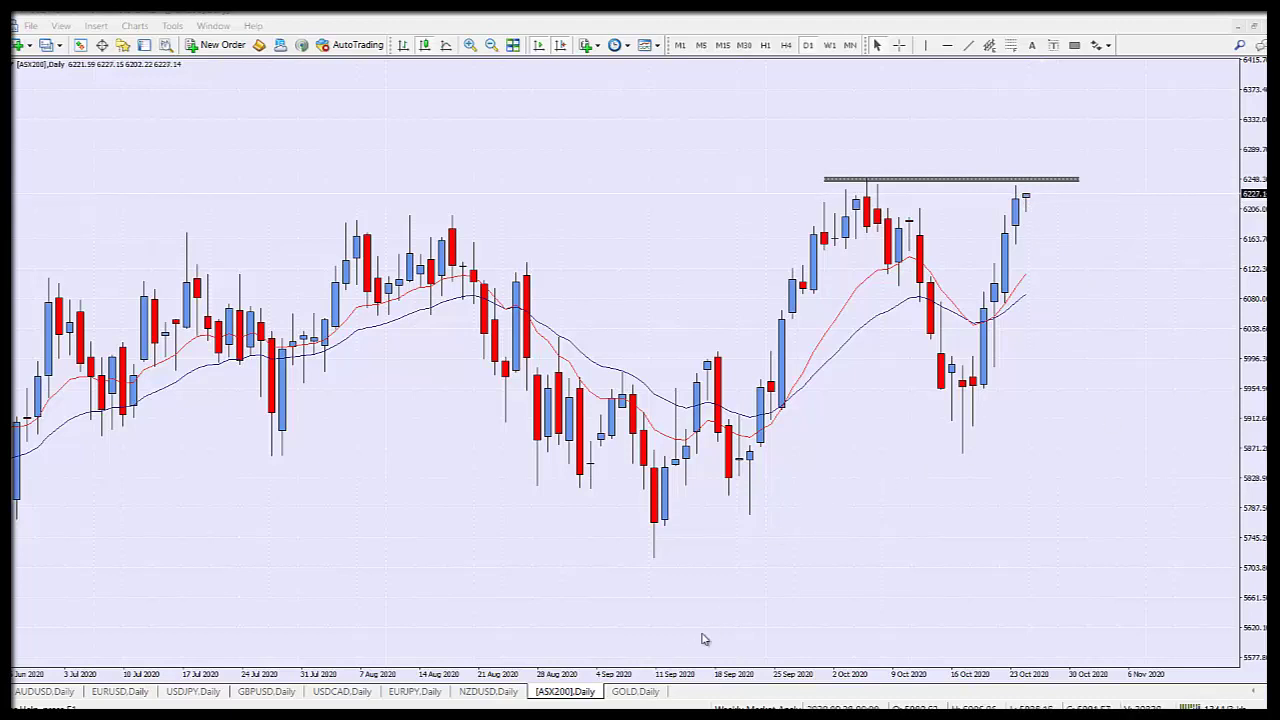
- Switch to the GOLD daily chart and delete the horizontal trendline beneath the September and October lows
click(632, 692)
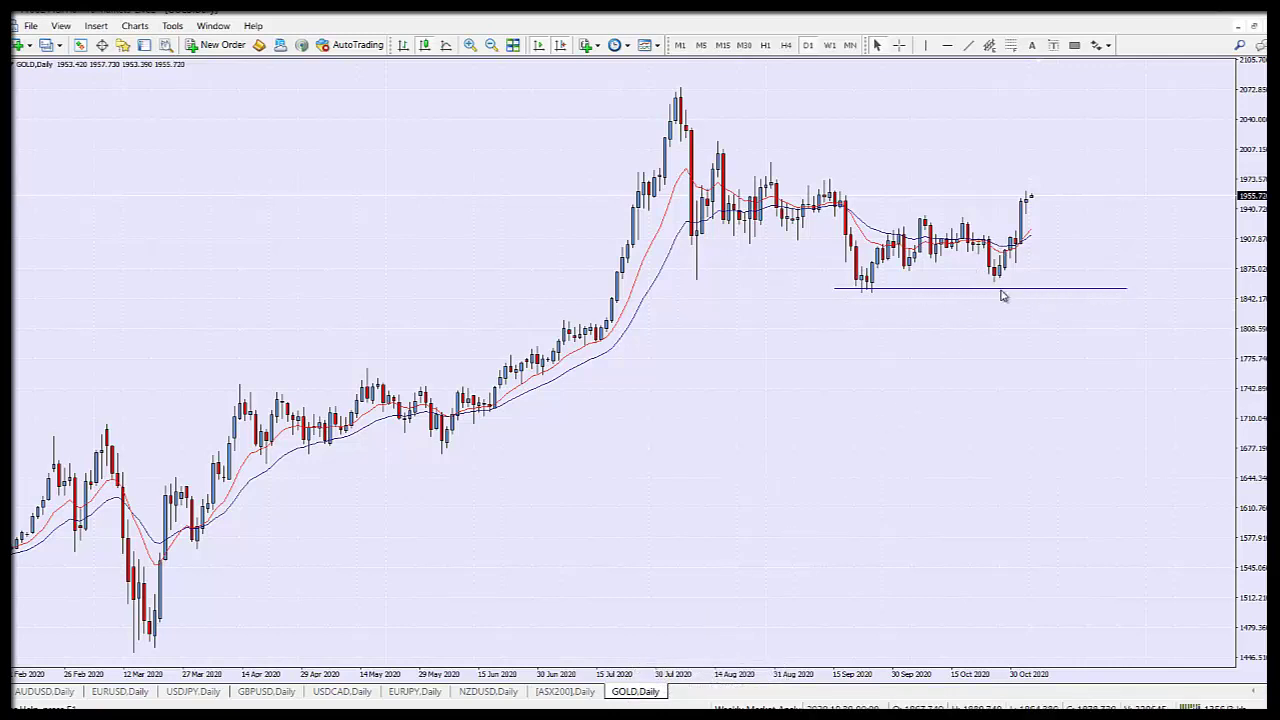
double_click(1121, 292)
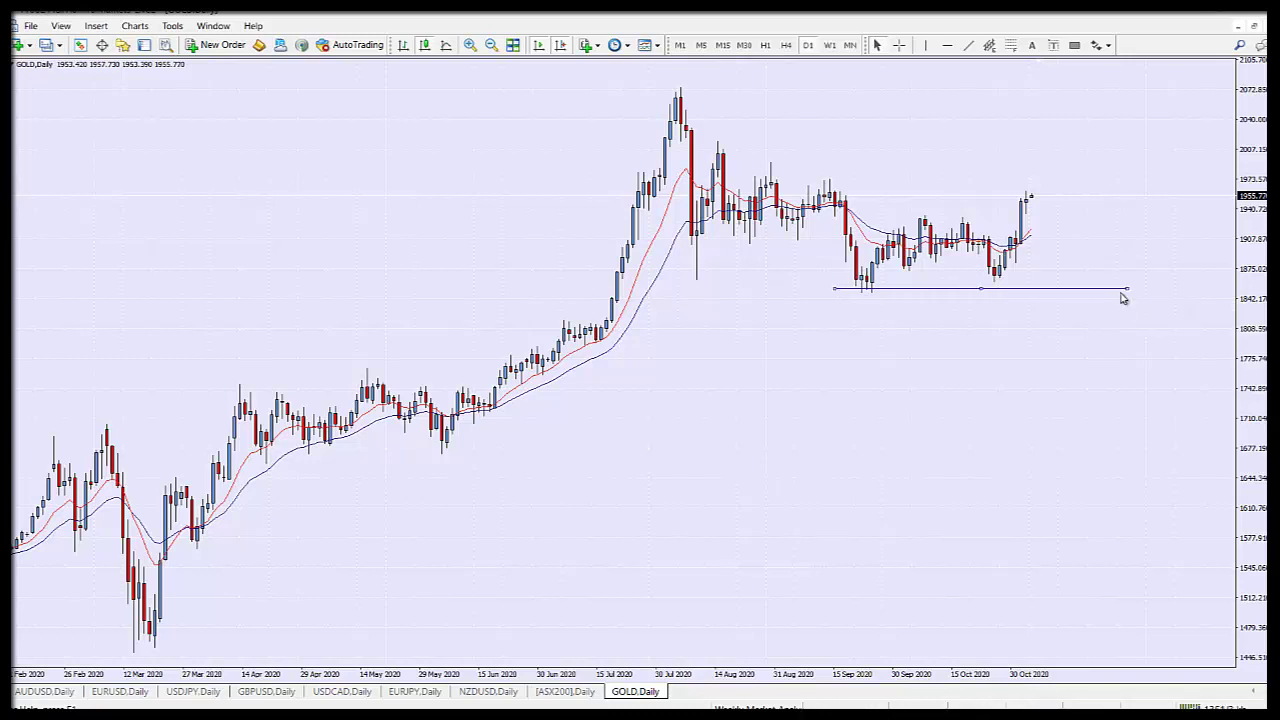
key(Delete)
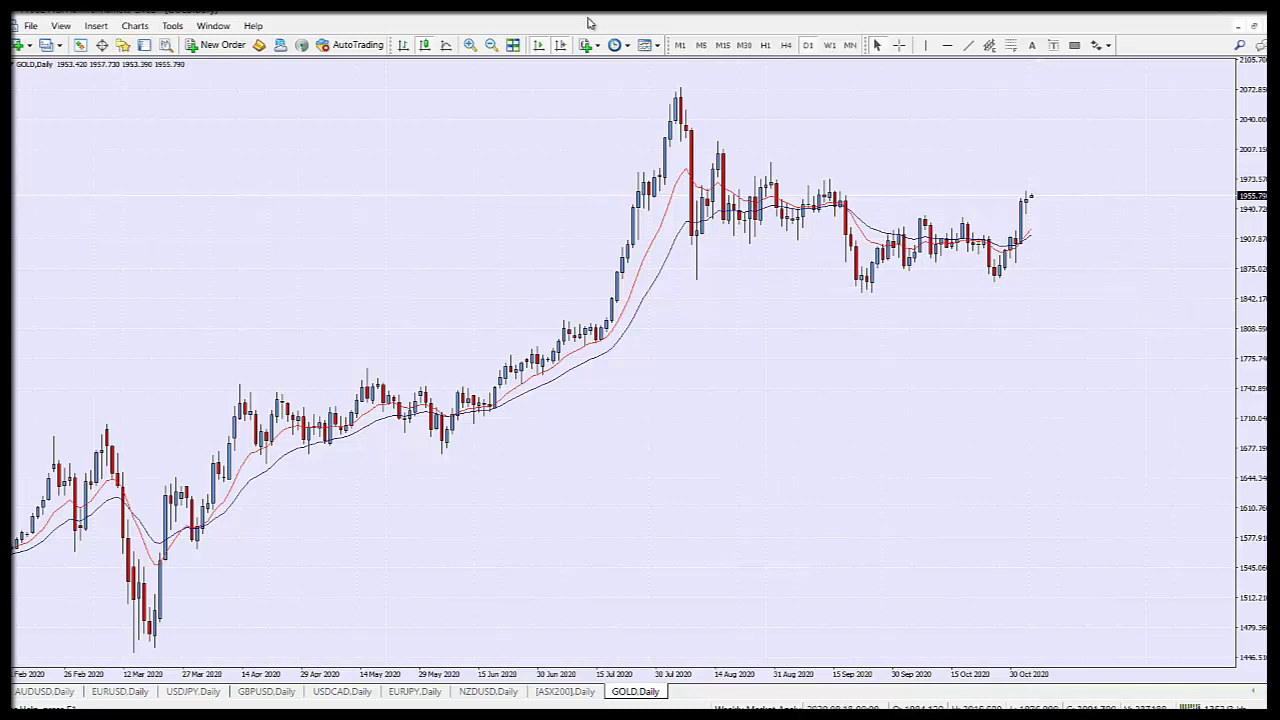
- Sketch a horizontal support line under GOLD's recent lows, a downward arrow through it and large loops around the area below, and clear the markup
click(491, 45)
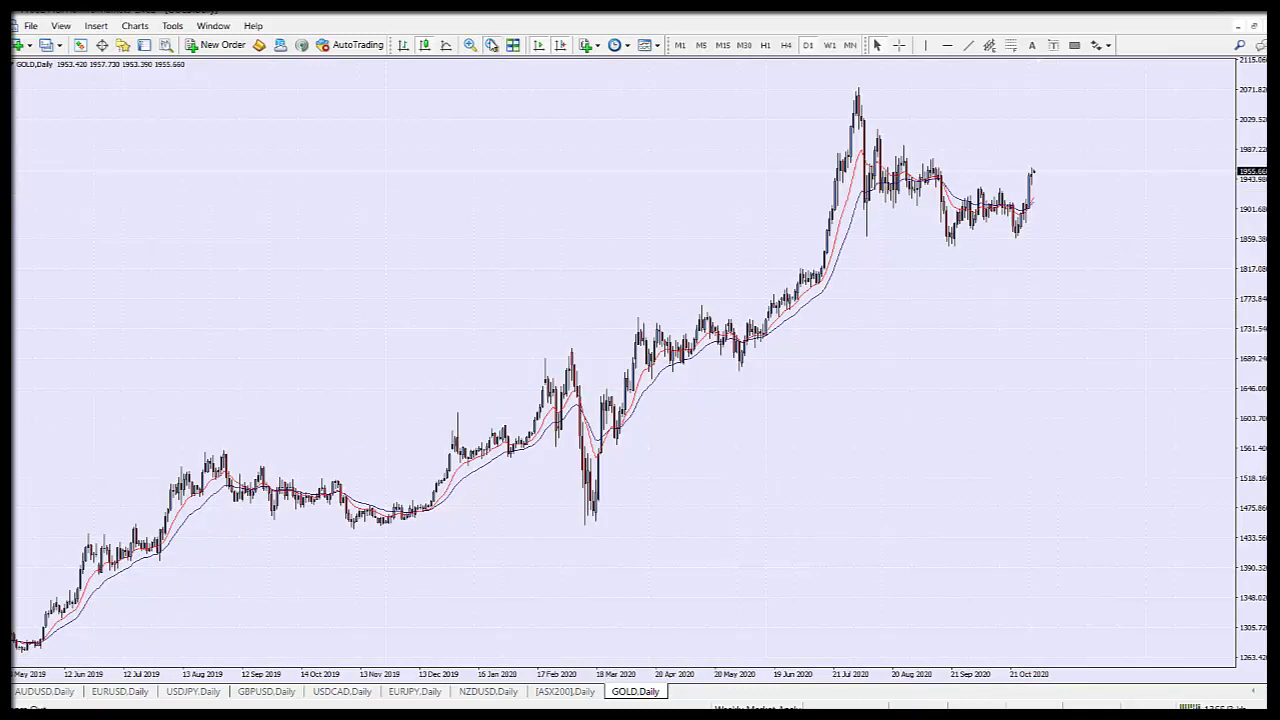
click(491, 45)
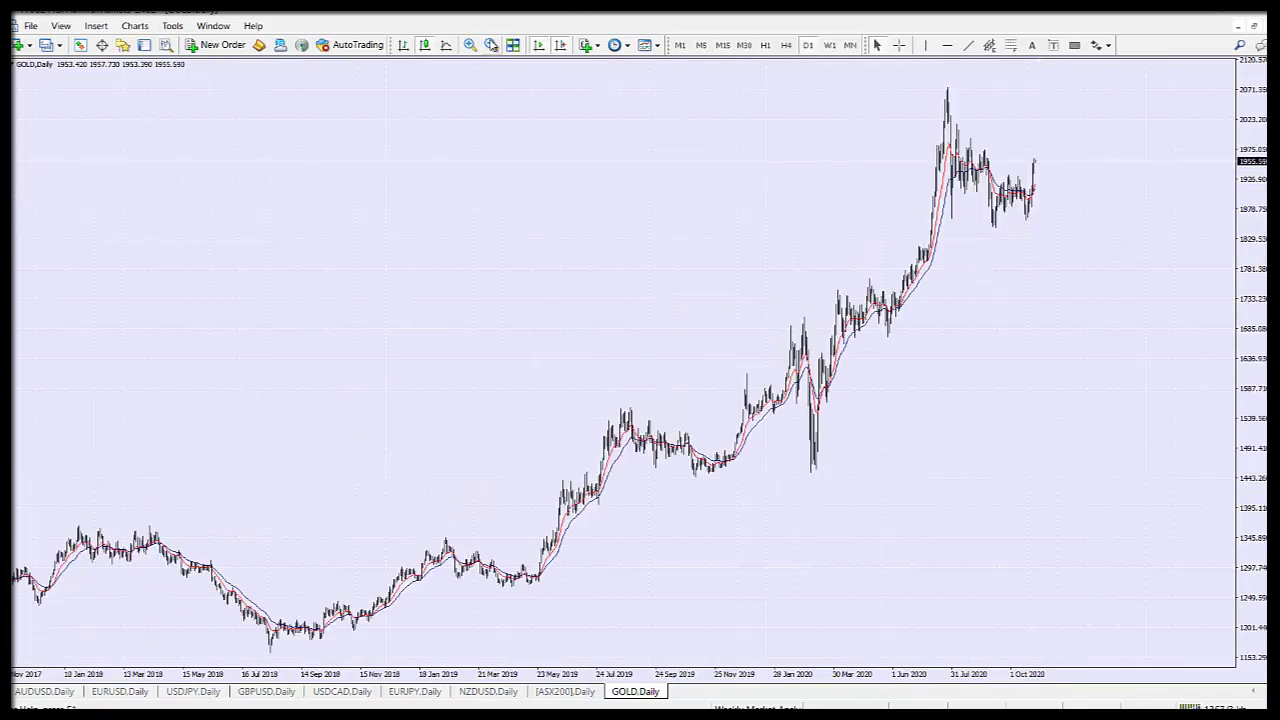
click(469, 45)
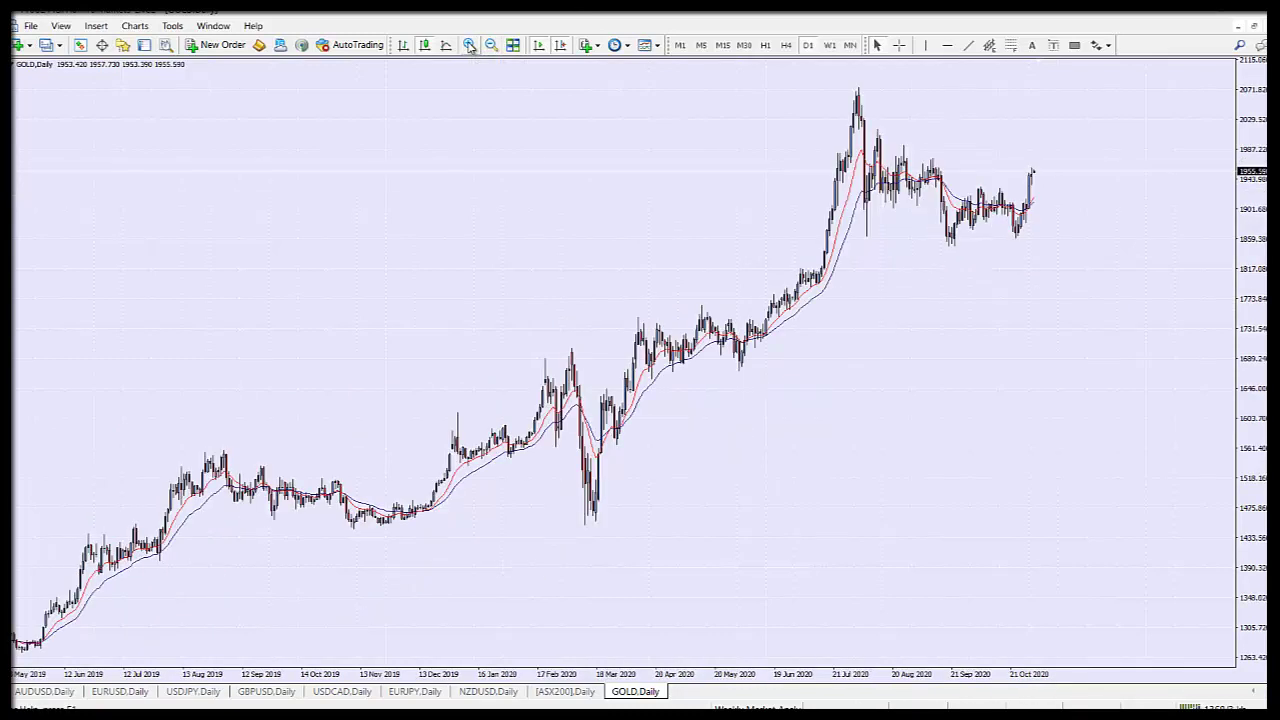
click(469, 45)
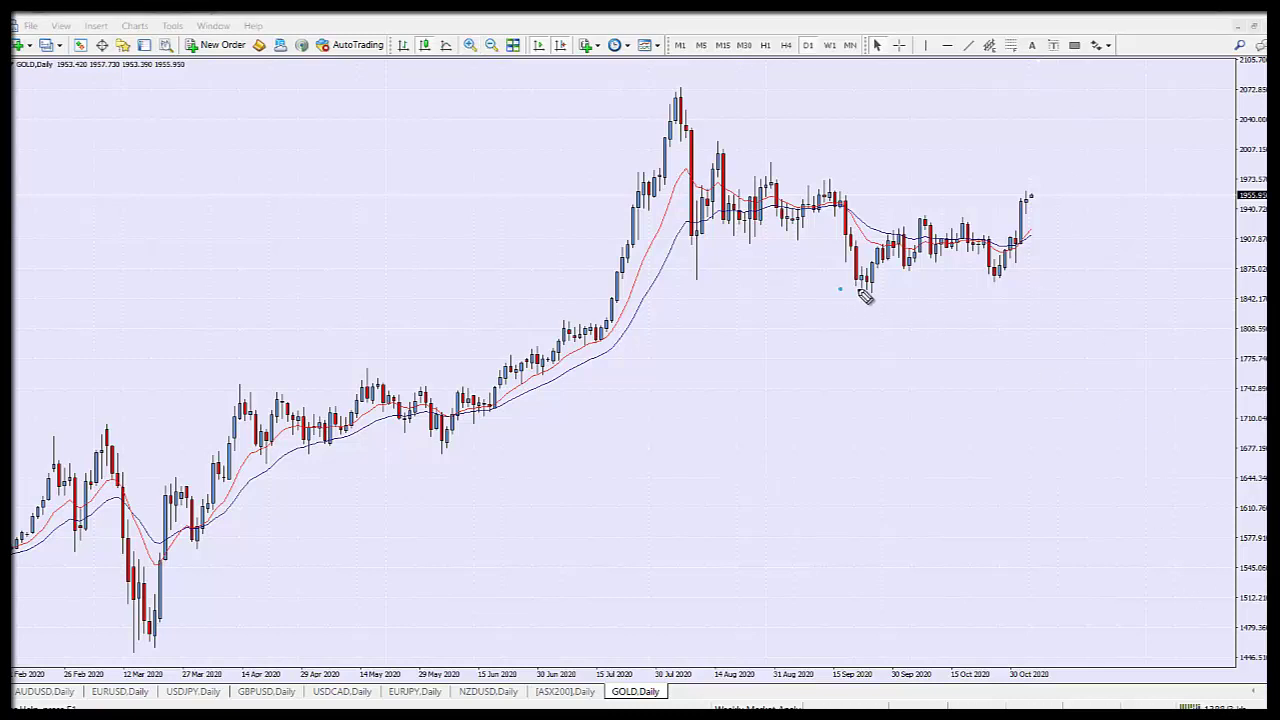
drag(840, 289, 1096, 289)
mouse_move(1040, 210)
mouse_down()
mouse_move(1046, 366)
mouse_move(1130, 362)
mouse_up()
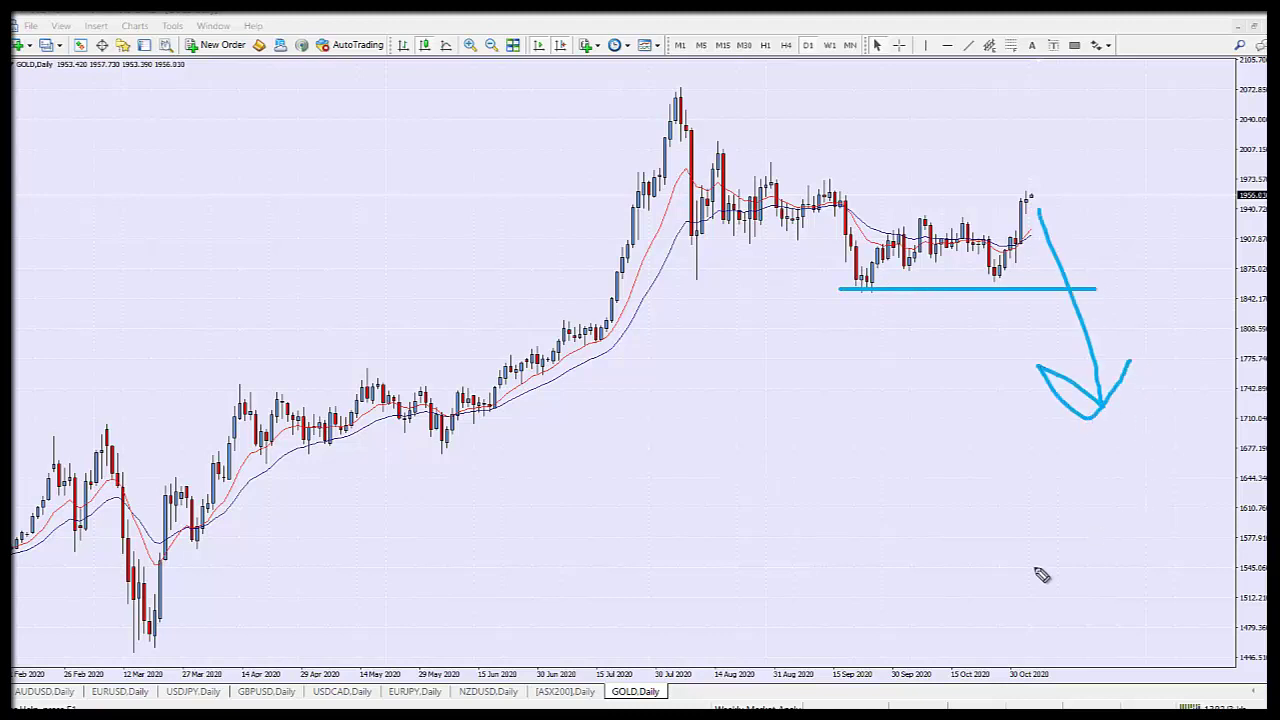
mouse_move(952, 437)
mouse_down()
mouse_move(860, 608)
mouse_move(1095, 340)
mouse_up()
drag(929, 374, 808, 503)
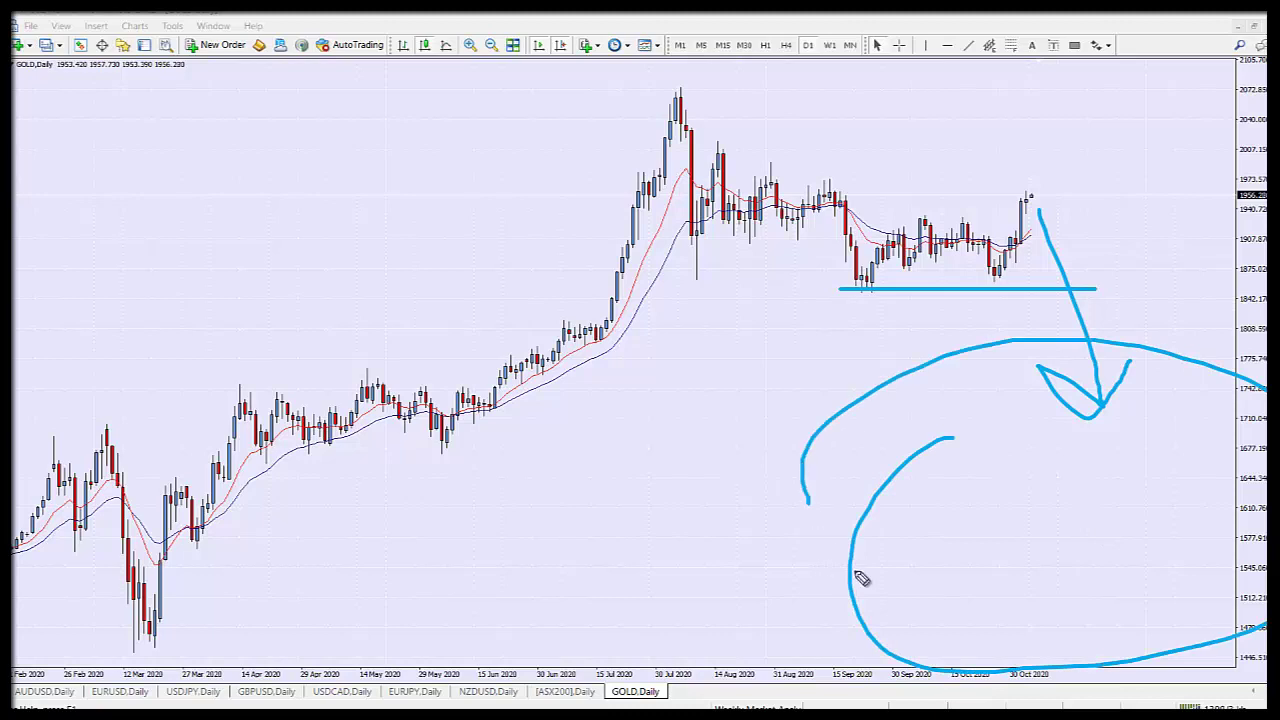
key(Escape)
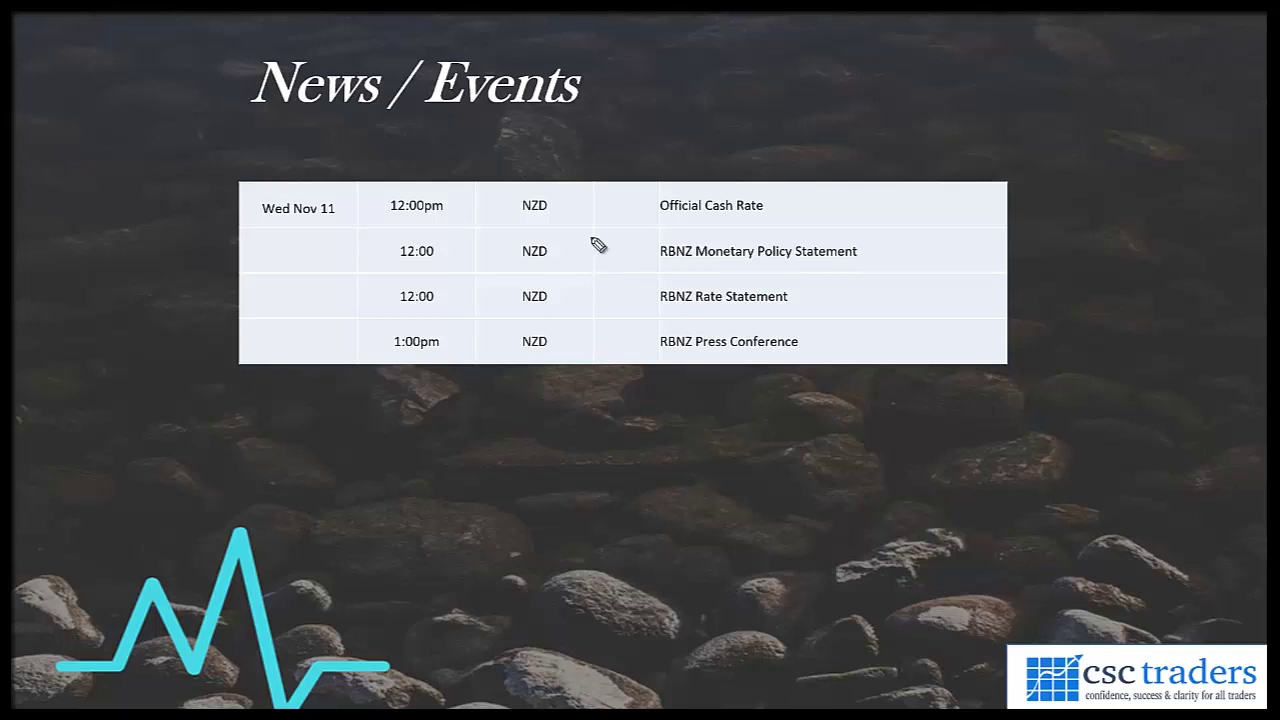
drag(628, 256, 860, 262)
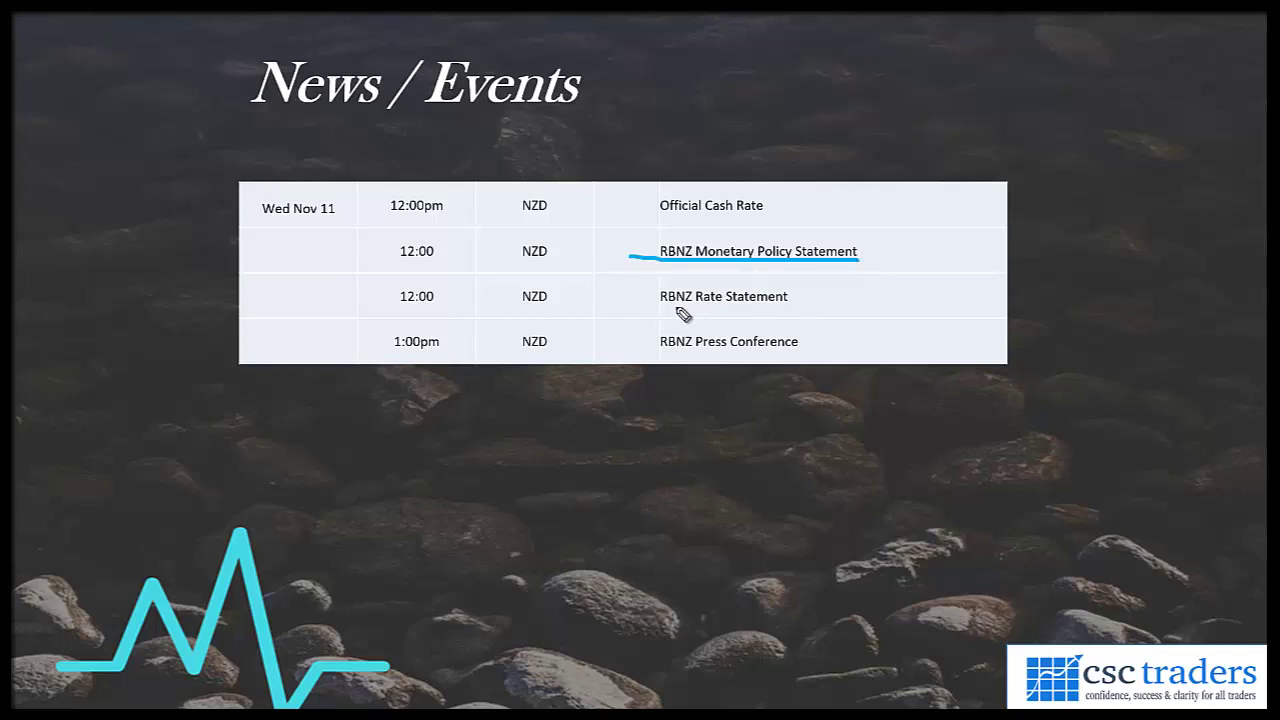